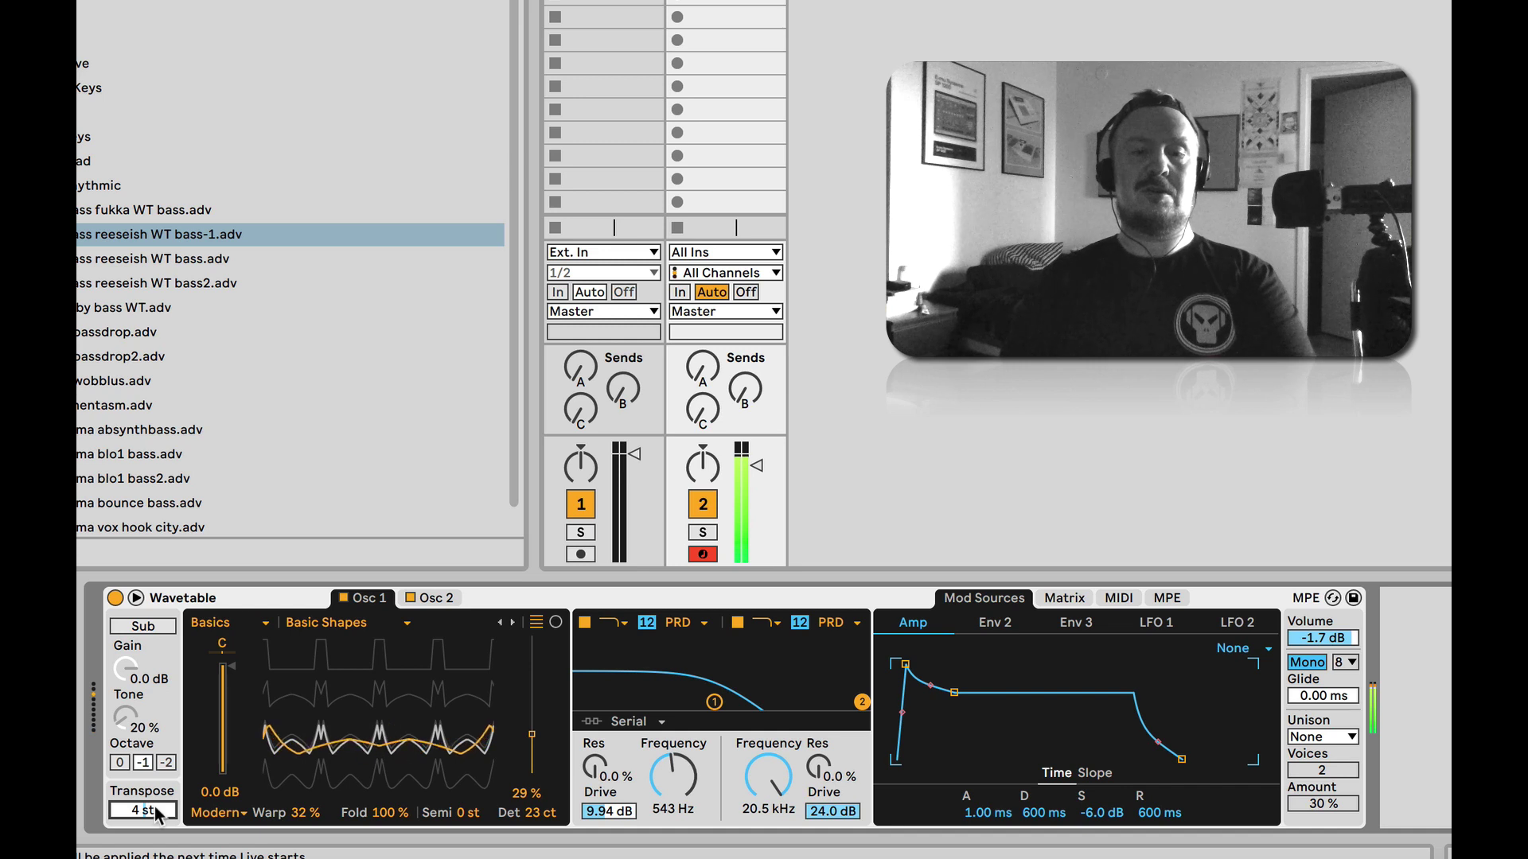
Reset the existing reese bass's transposition to 0 st and add a new MIDI track with a default Wavetable.
{"action": "key", "text": "Delete"}
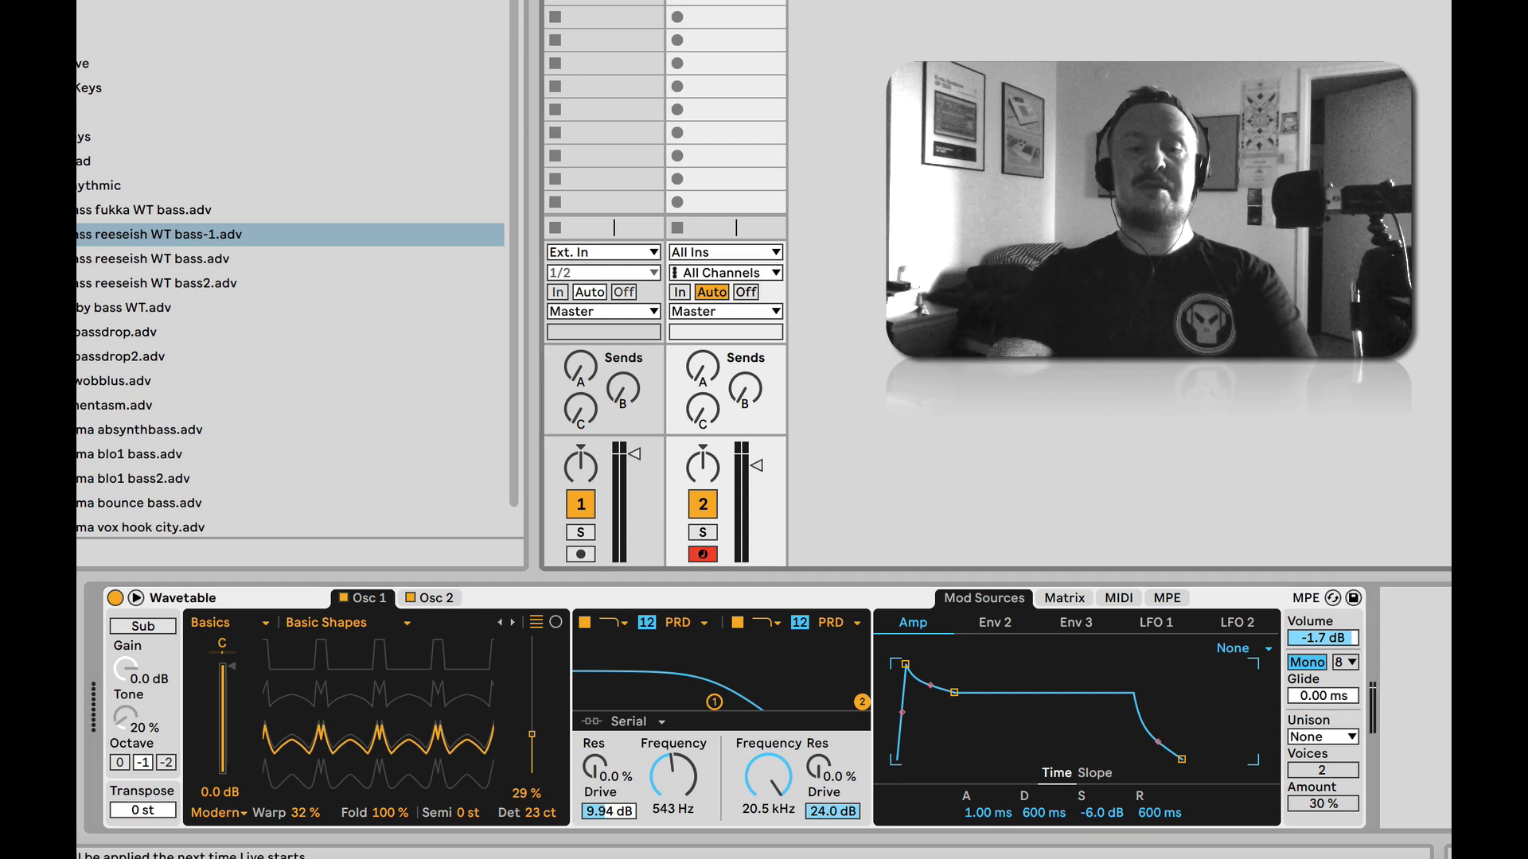
{"action": "key", "text": "ctrl+shift+t"}
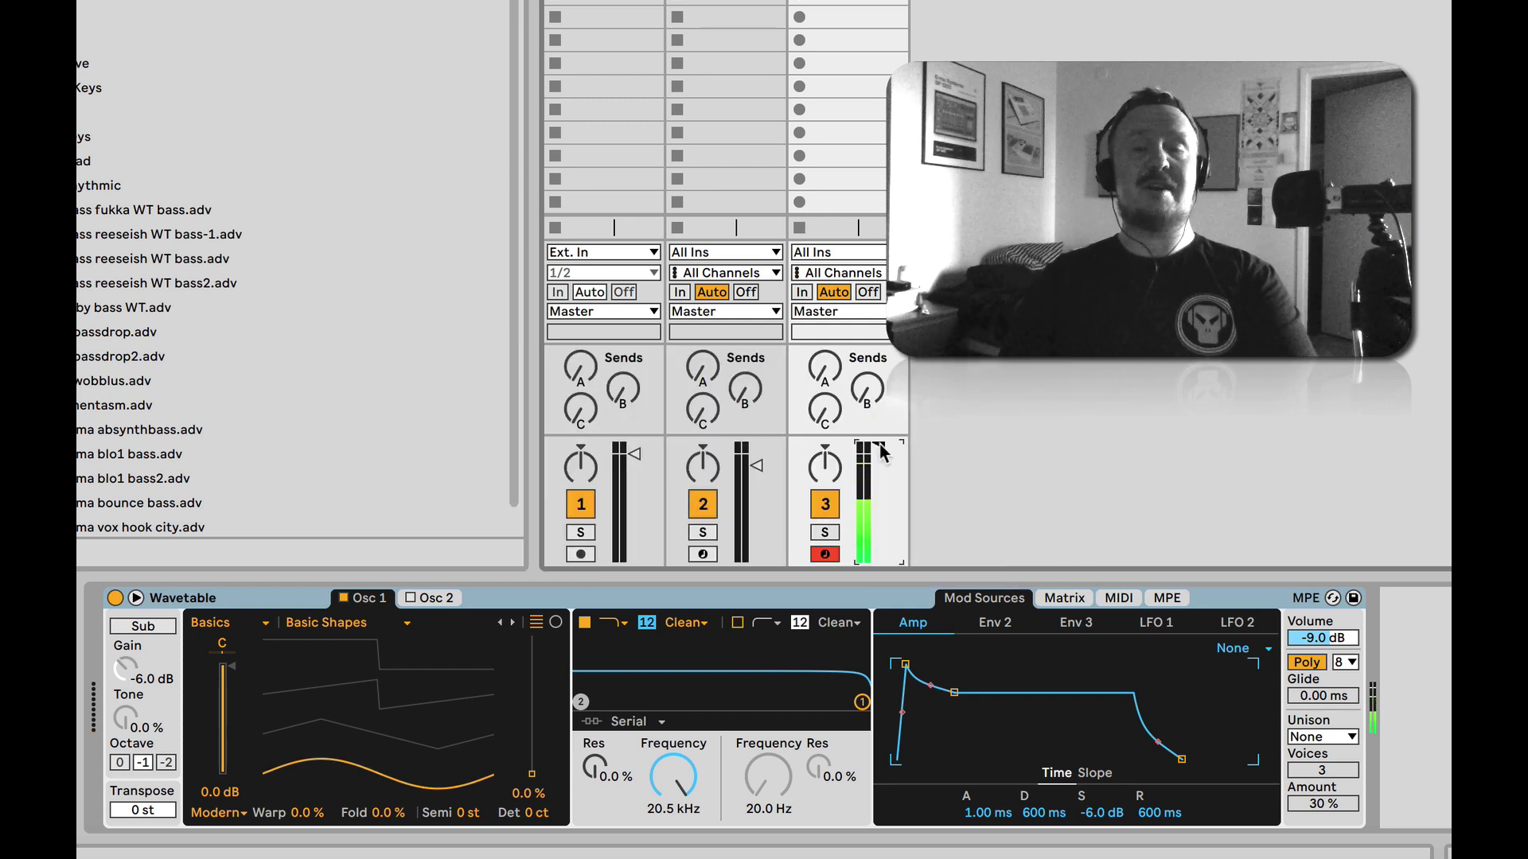
Turn on oscillator 2 with its wavetable position at 50%, and compare the sound with the earlier bass on track 2.
{"action": "left_click", "coordinate": [428, 599]}
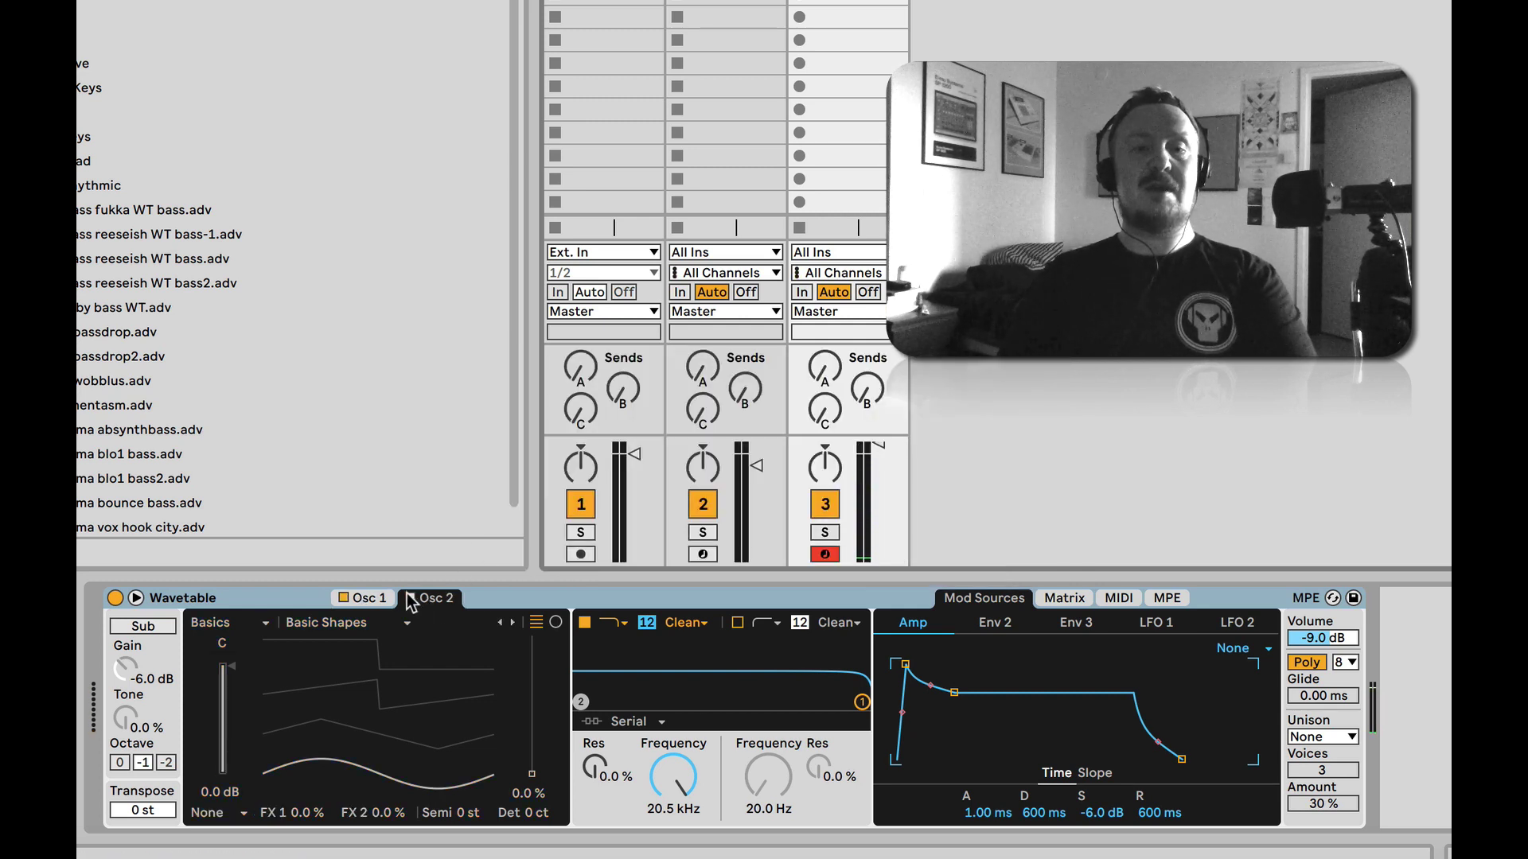
{"action": "left_click", "coordinate": [409, 597]}
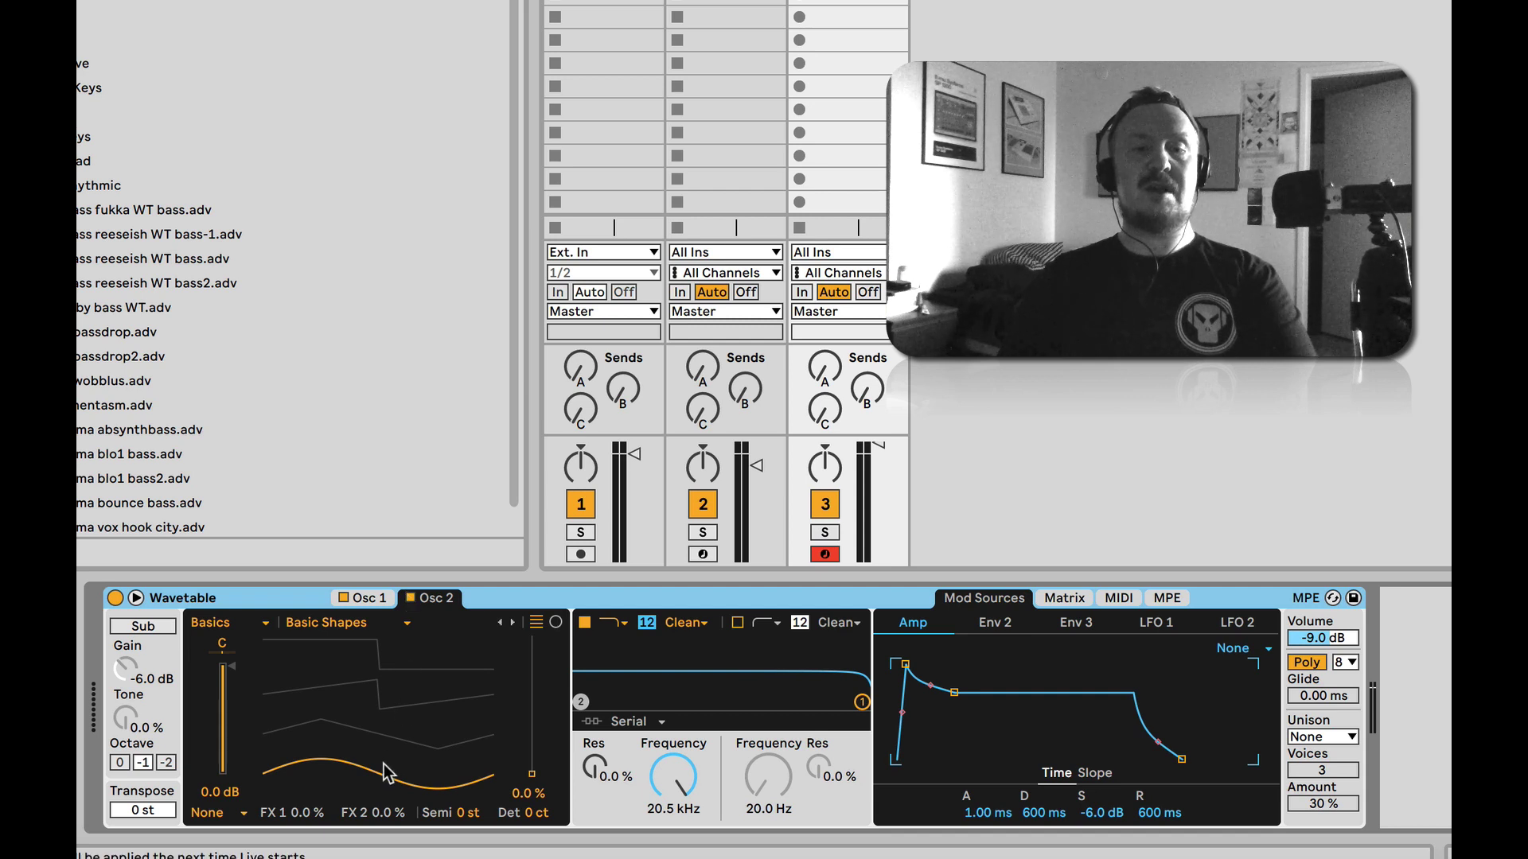
{"action": "left_click_drag", "start_coordinate": [384, 772], "coordinate": [384, 705]}
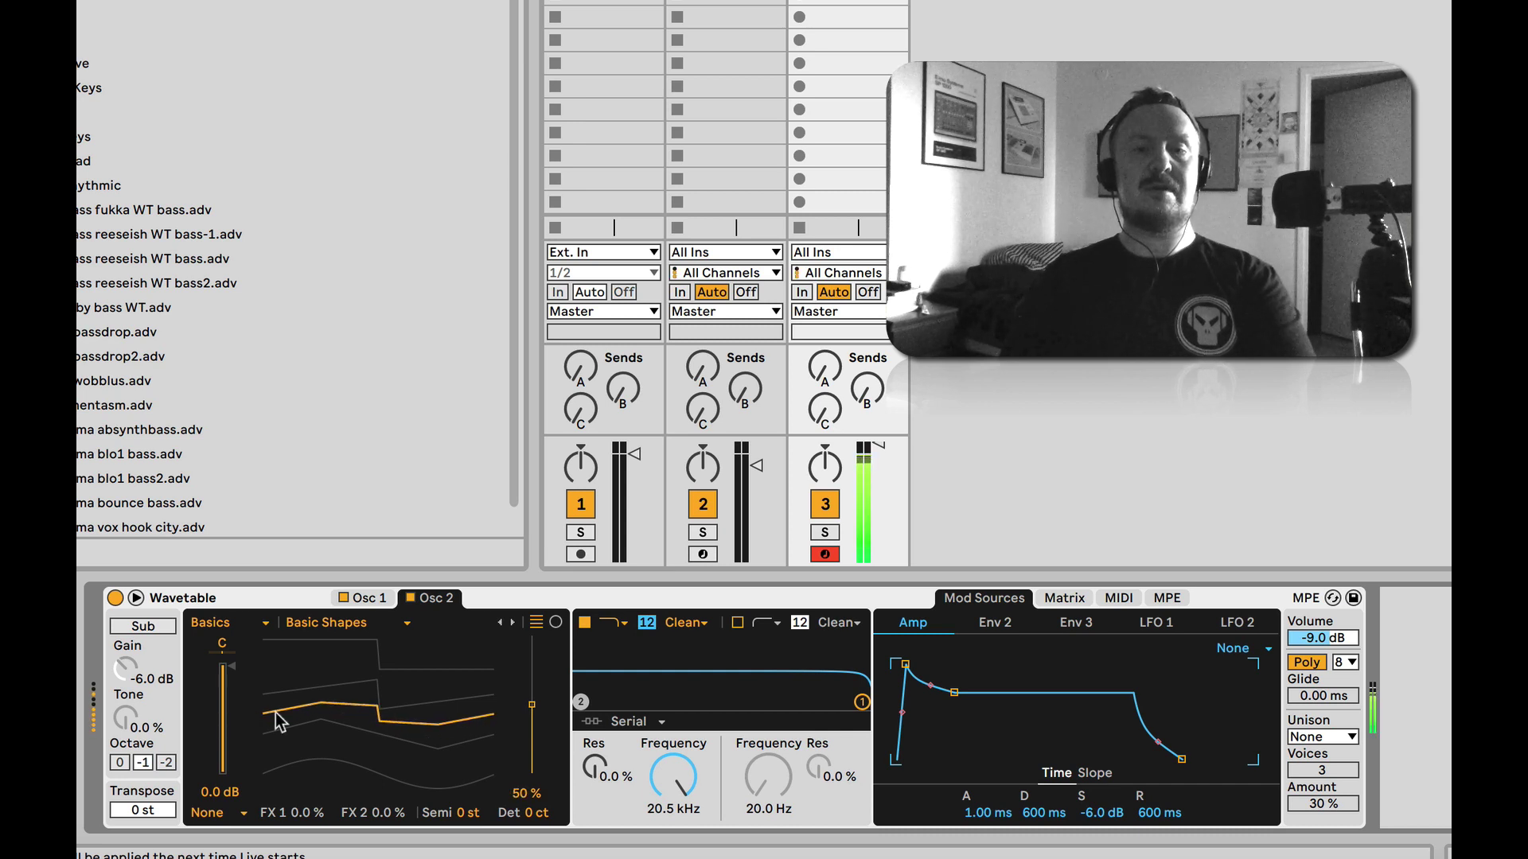
{"action": "key", "text": "Left"}
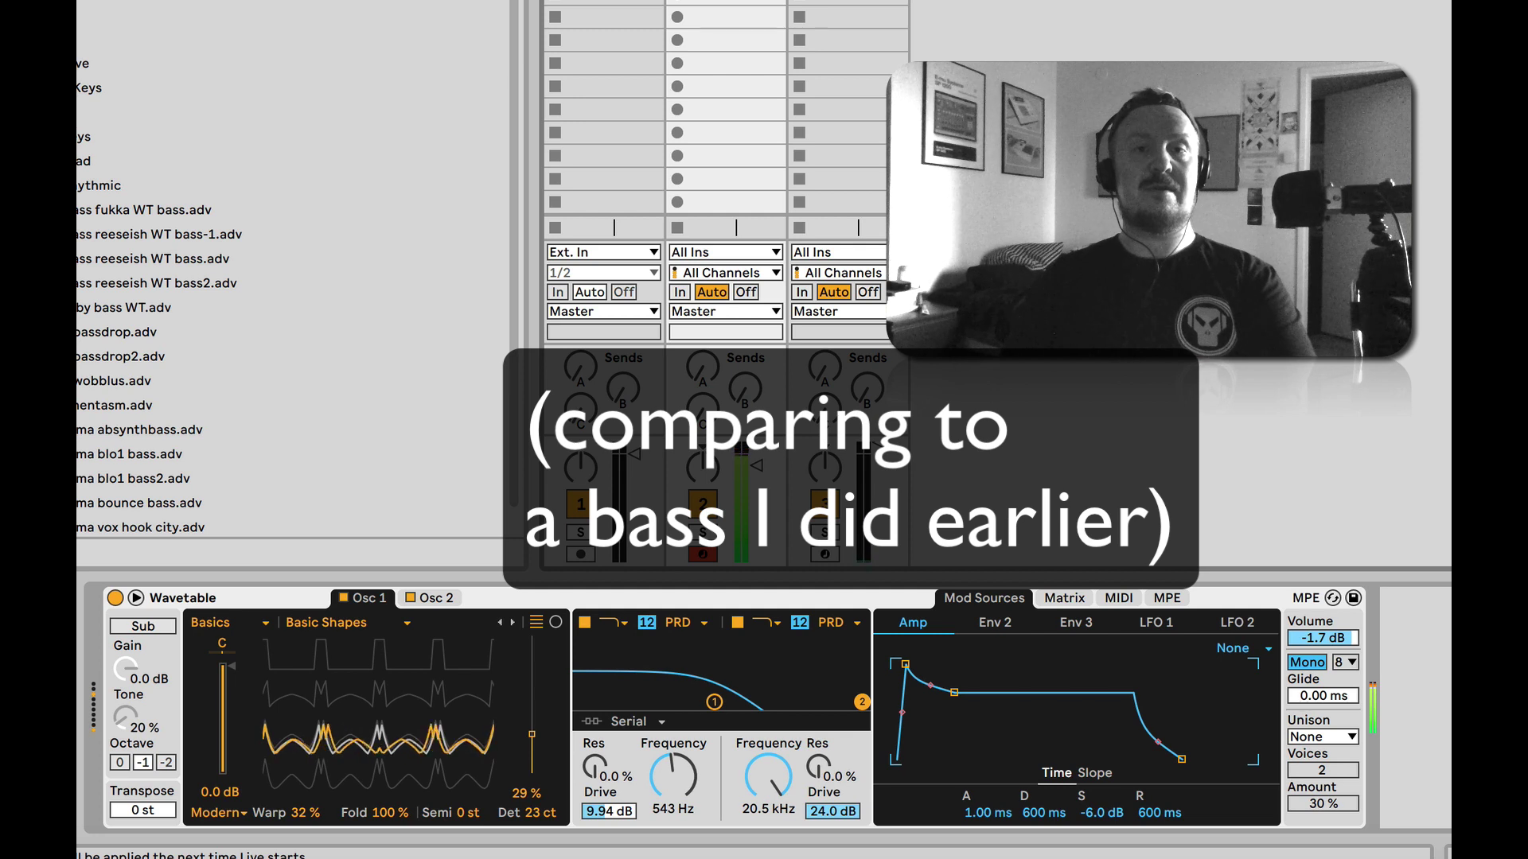
{"action": "key", "text": "Right"}
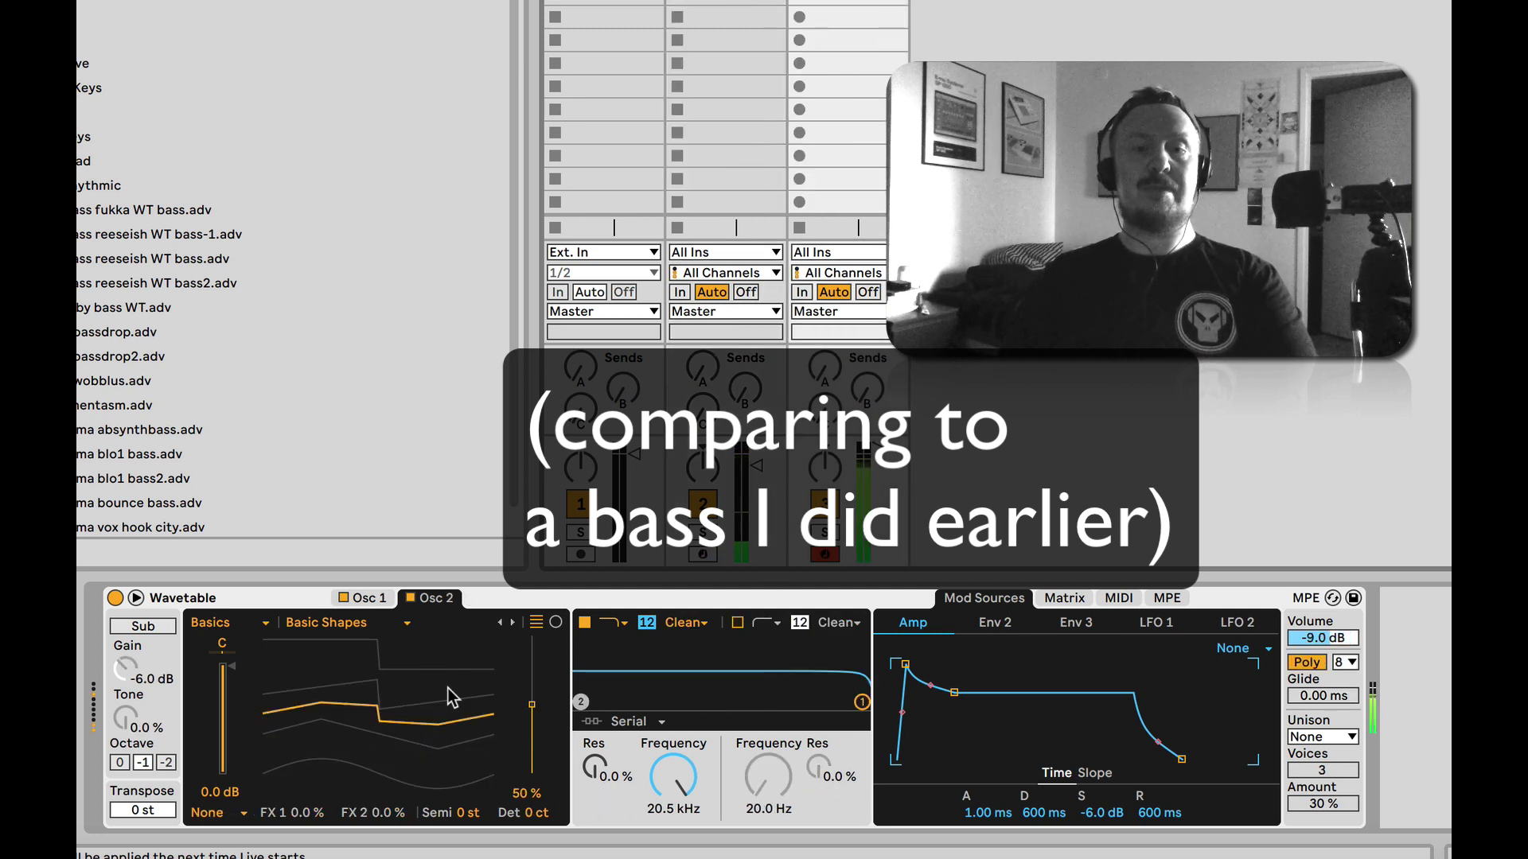
Detune oscillator 1 to 23 ct and oscillator 2 to -24 ct.
{"action": "left_click", "coordinate": [367, 602]}
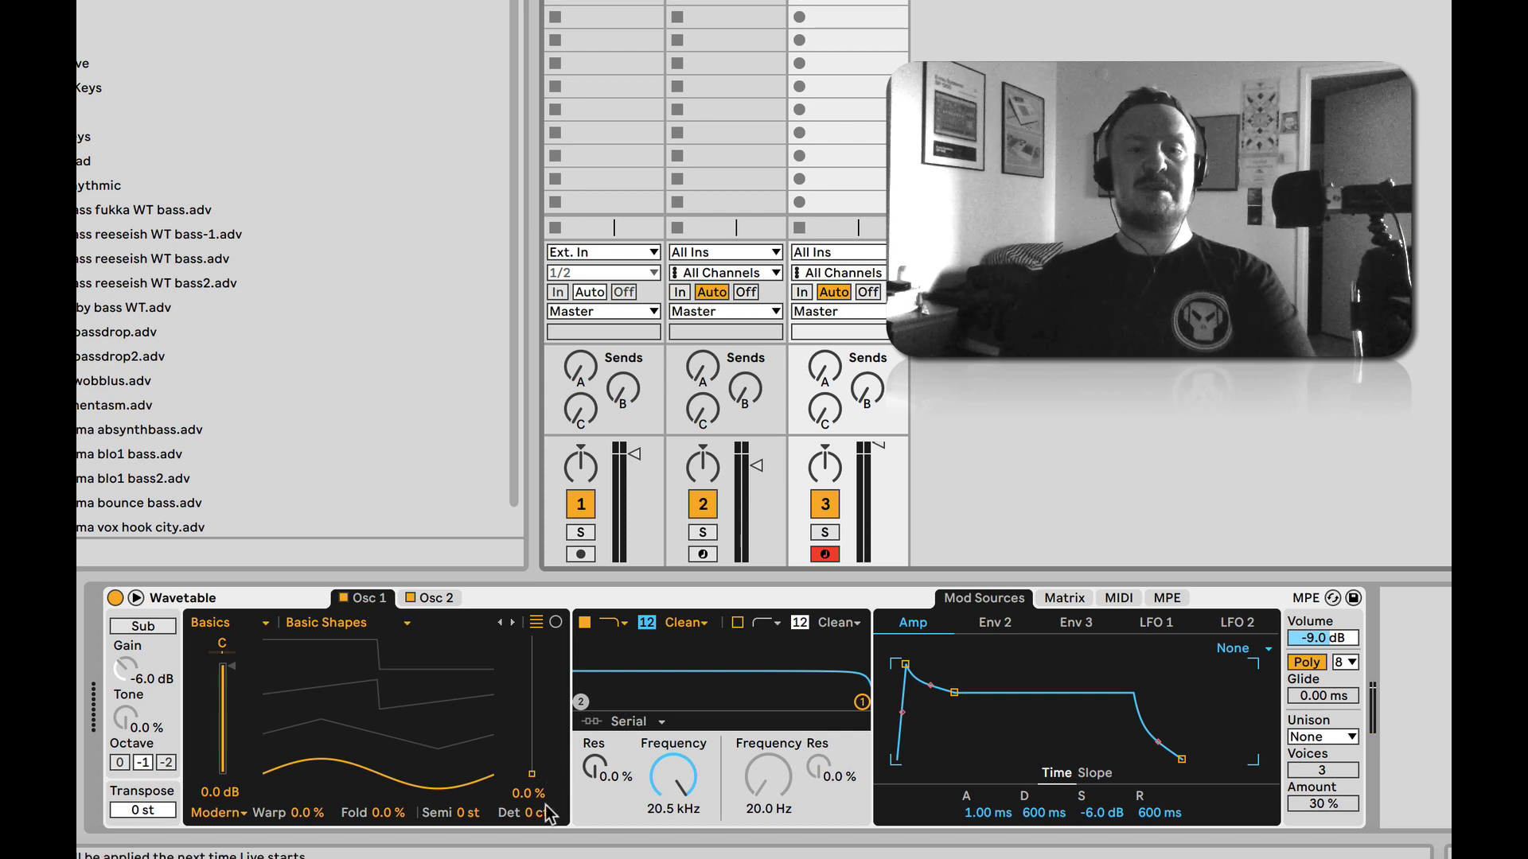
{"action": "left_click_drag", "start_coordinate": [542, 816], "coordinate": [541, 808]}
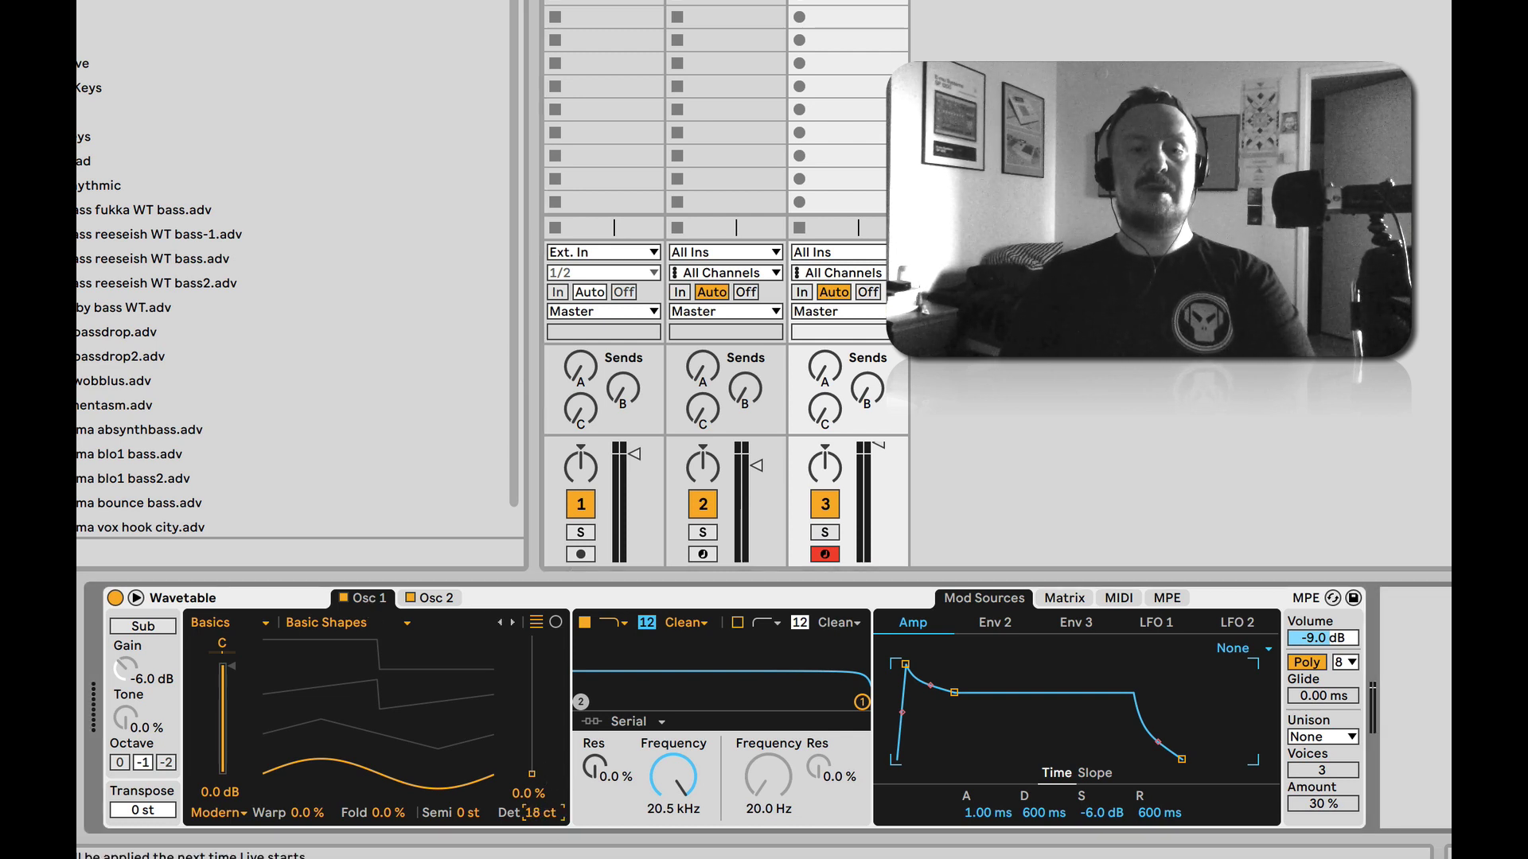
{"action": "left_click", "coordinate": [430, 598]}
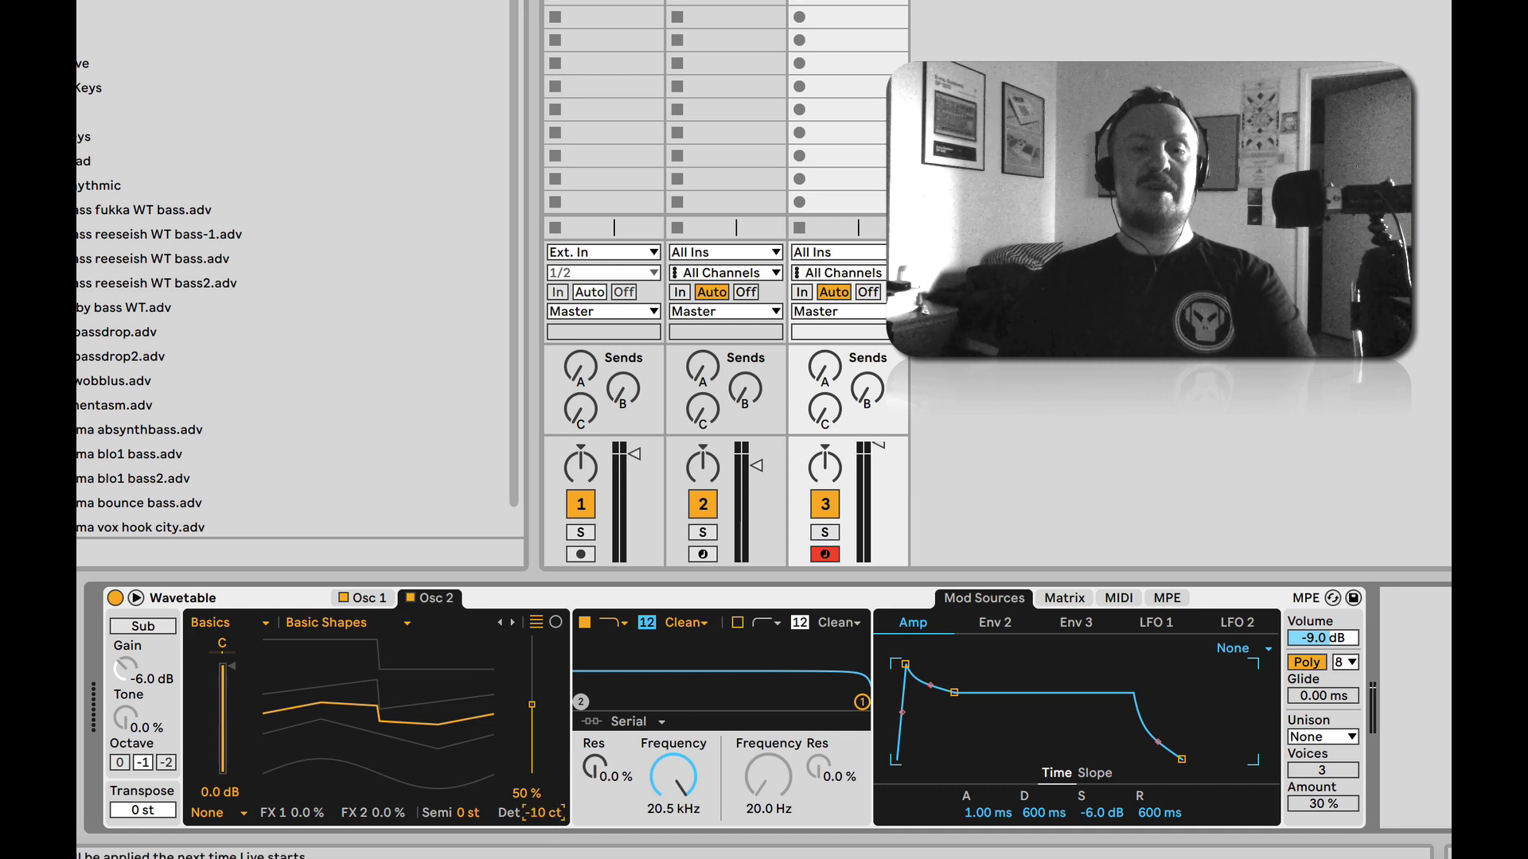
{"action": "left_click_drag", "start_coordinate": [543, 813], "coordinate": [543, 817]}
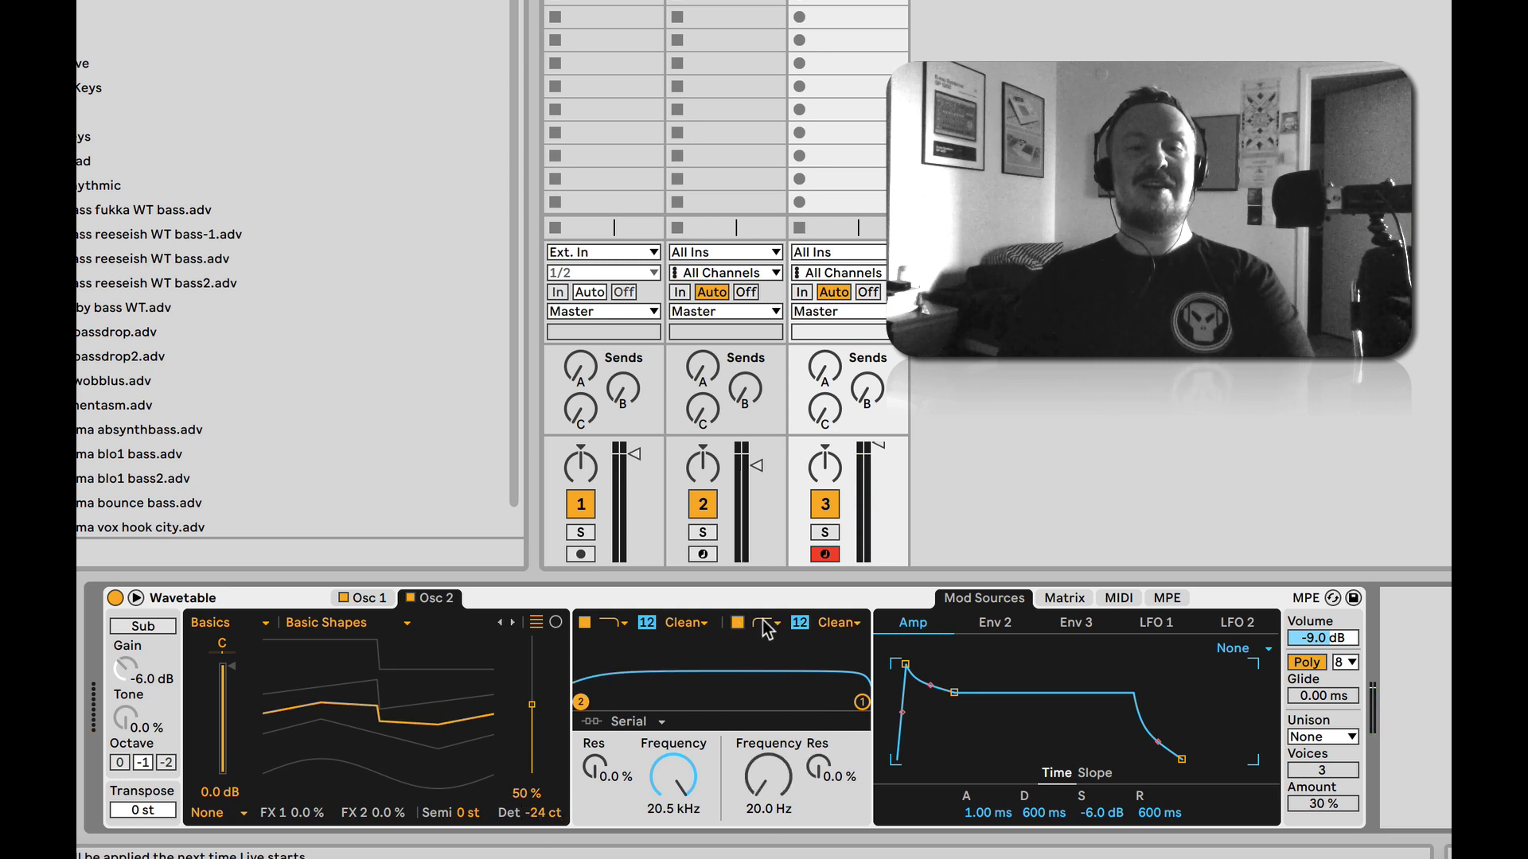
Enable the second filter as a low-pass at 20.5 kHz and set both filters' circuit type to PRD.
{"action": "left_click", "coordinate": [737, 620]}
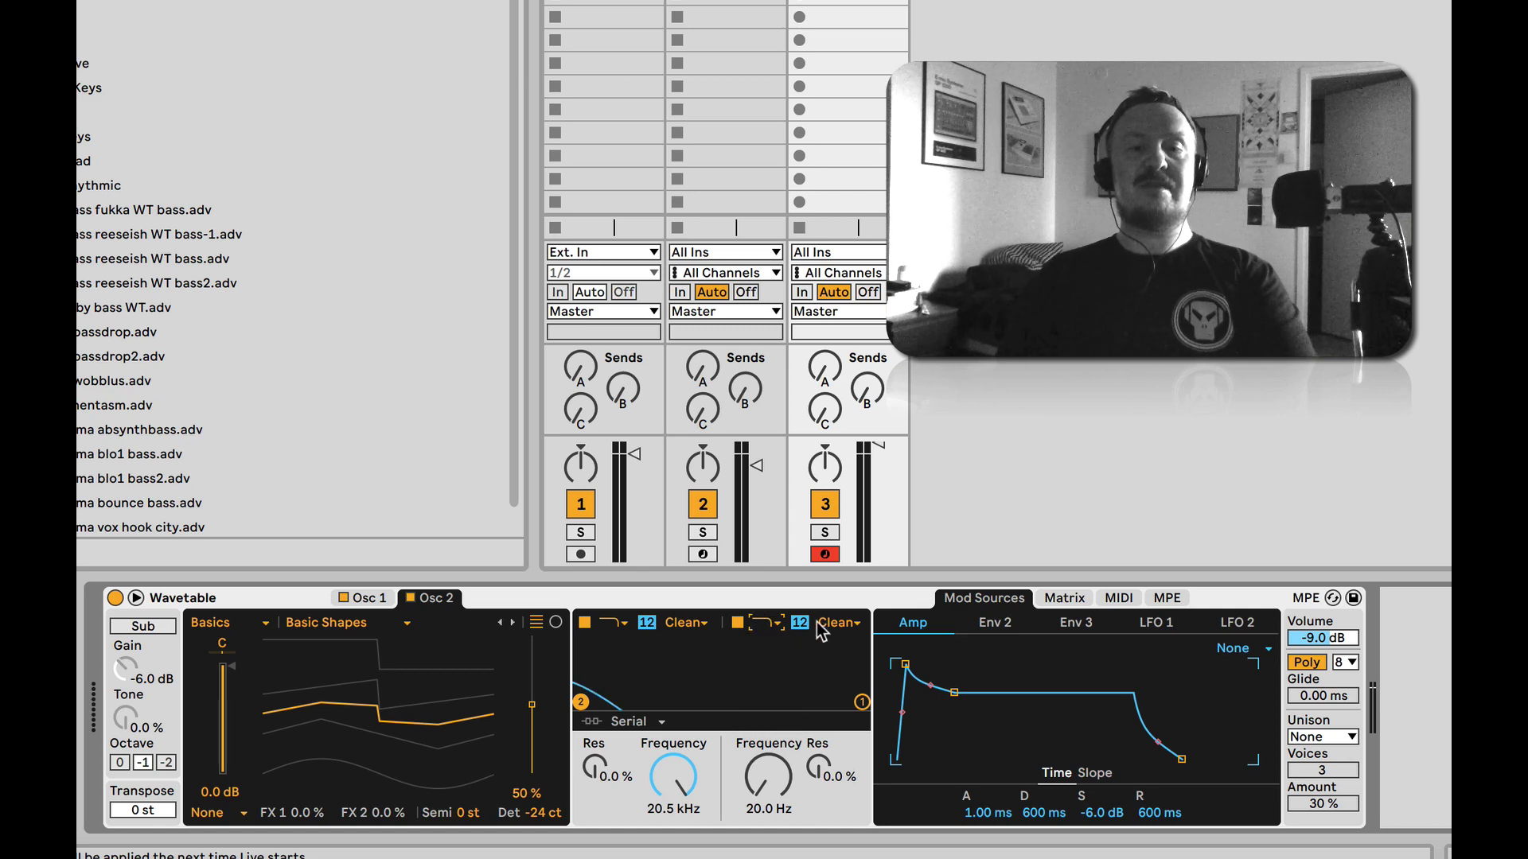
{"action": "left_click_drag", "start_coordinate": [771, 787], "coordinate": [771, 657]}
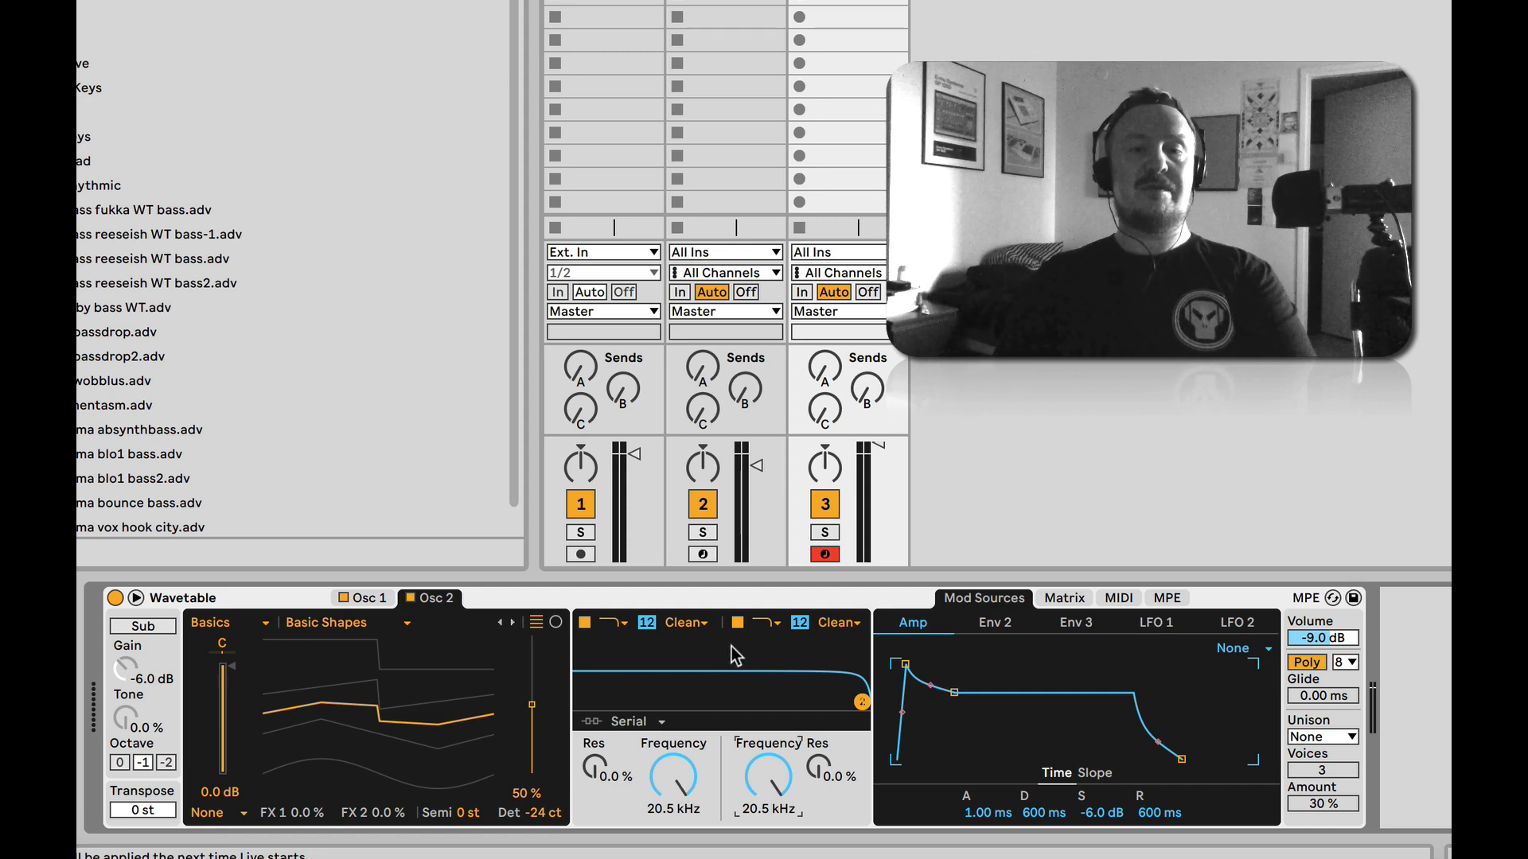
{"action": "left_click", "coordinate": [683, 620]}
{"action": "left_click", "coordinate": [685, 713]}
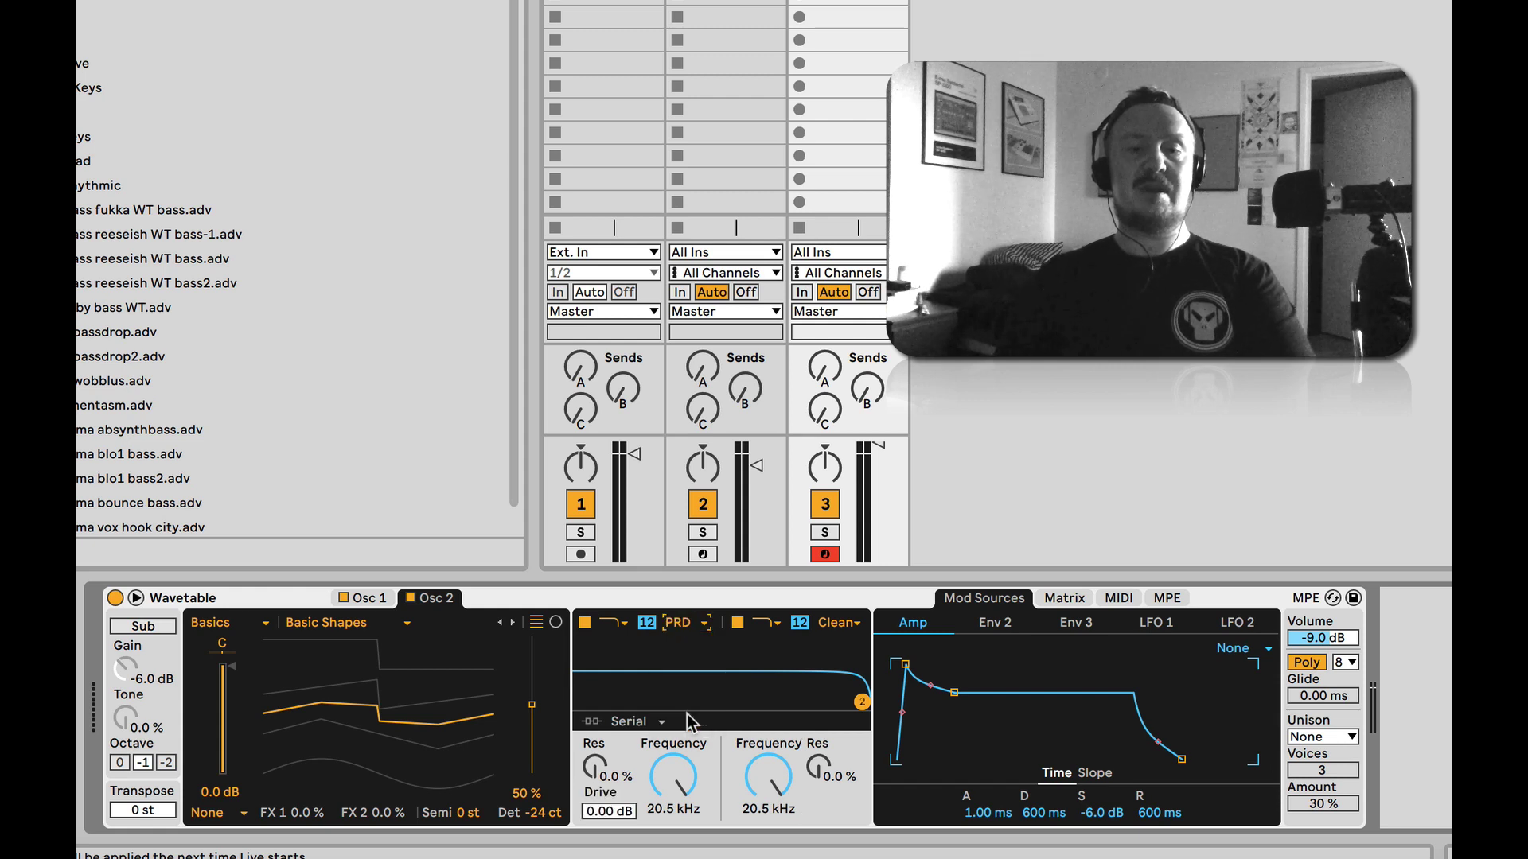
{"action": "left_click", "coordinate": [840, 622]}
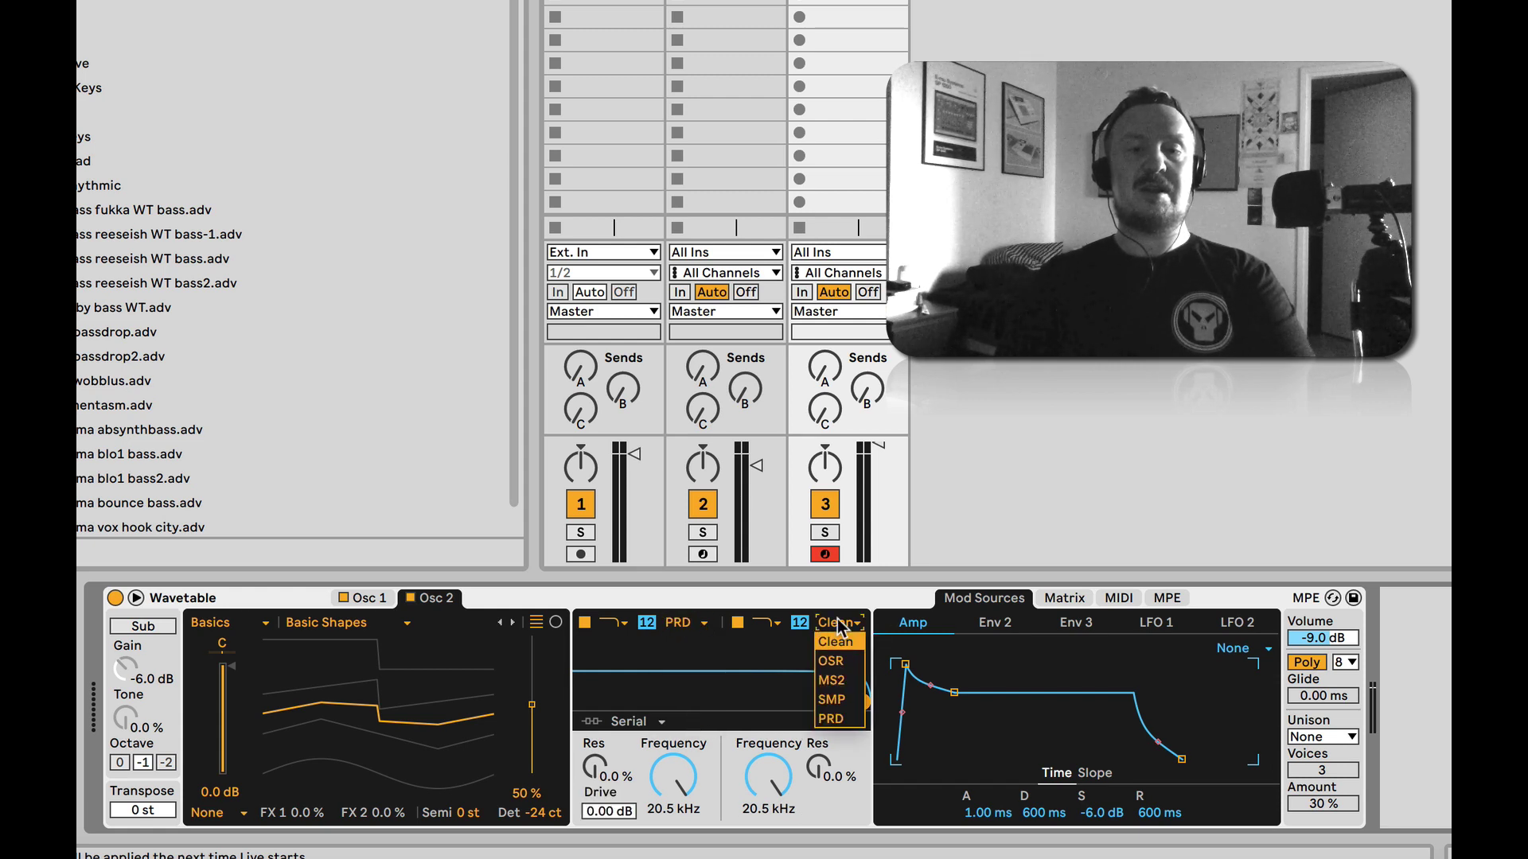
{"action": "left_click", "coordinate": [832, 718]}
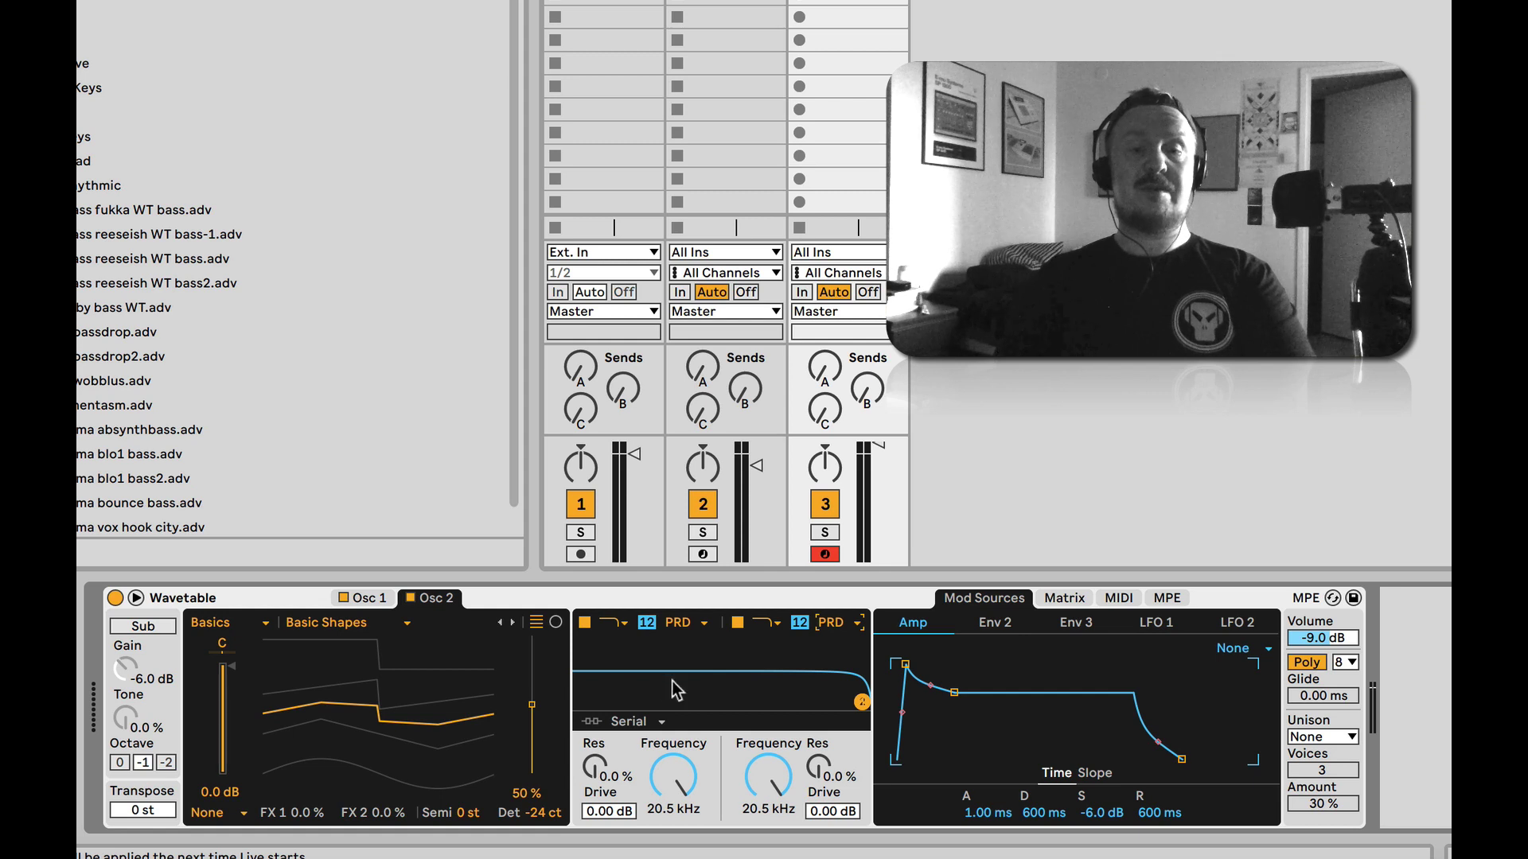
{"action": "left_click", "coordinate": [690, 623]}
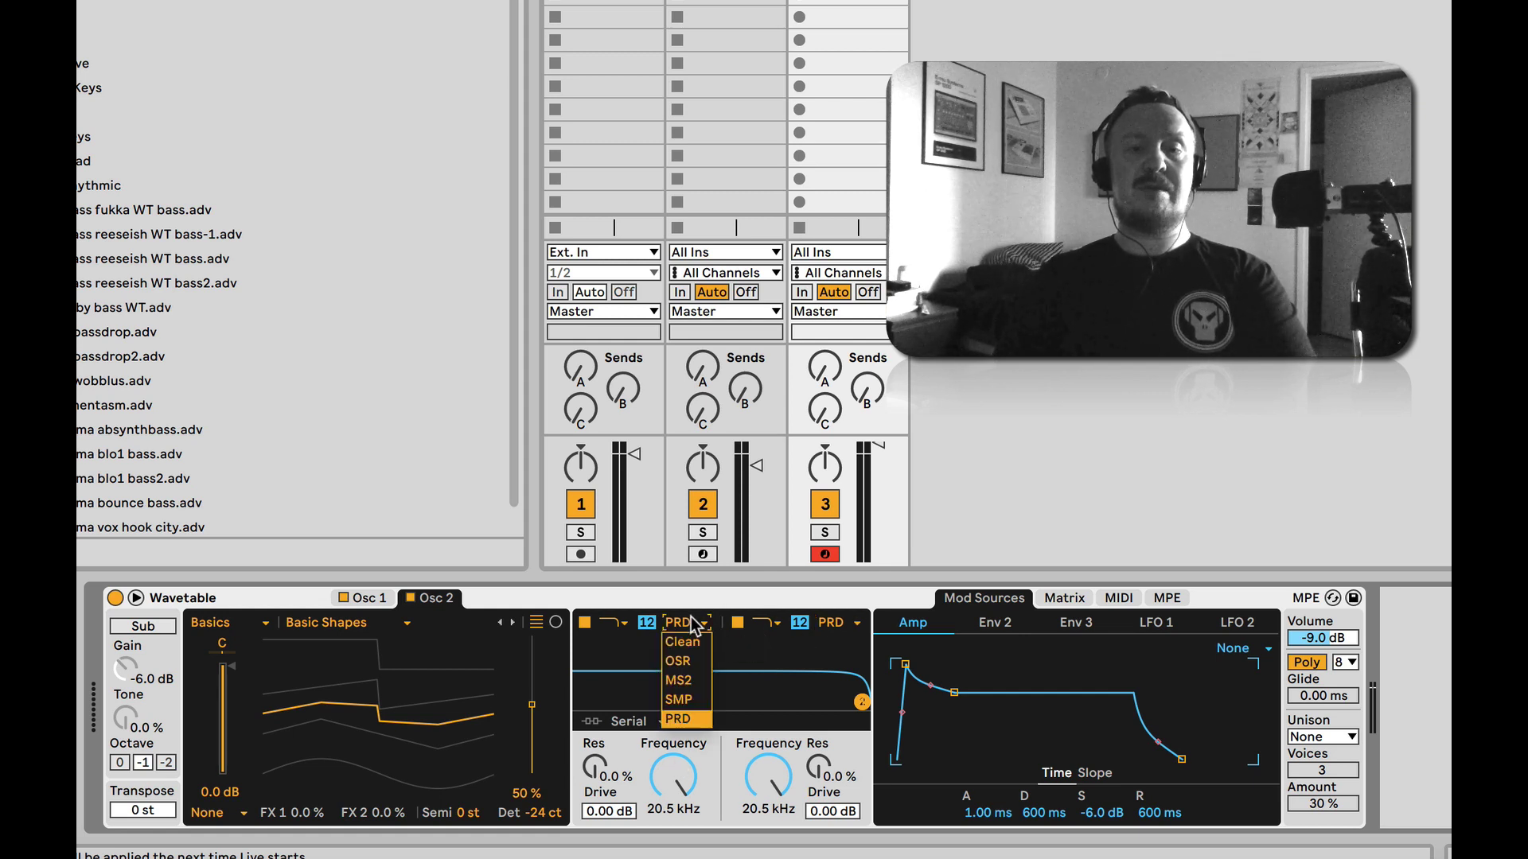
{"action": "left_click", "coordinate": [689, 718]}
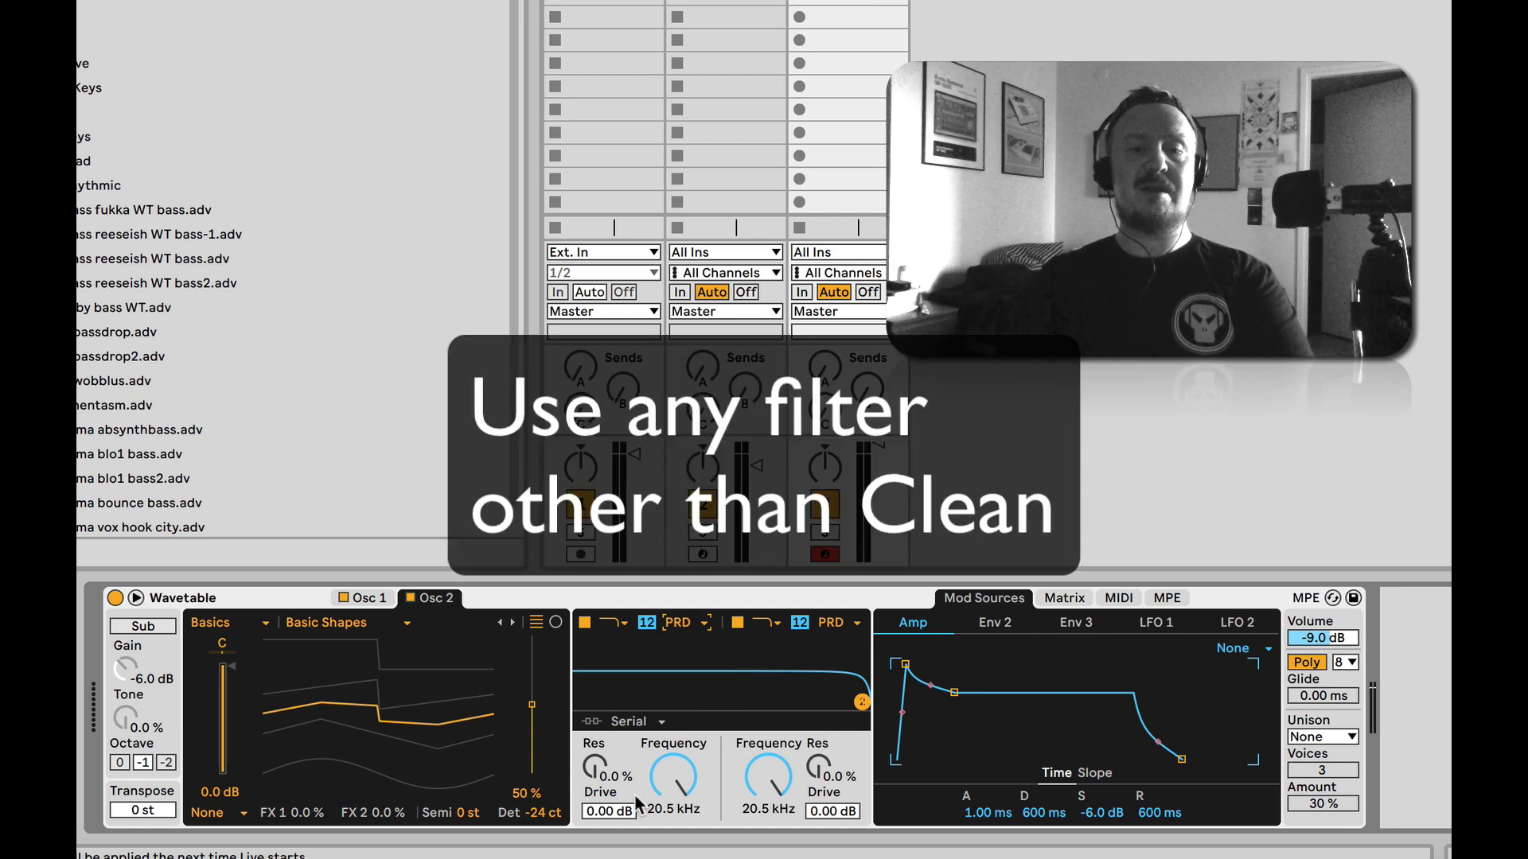
Set the drive to 13.3 dB on filter 1 and 24.0 dB on filter 2.
{"action": "left_click_drag", "start_coordinate": [823, 813], "coordinate": [824, 822]}
{"action": "left_click_drag", "start_coordinate": [608, 812], "coordinate": [608, 776]}
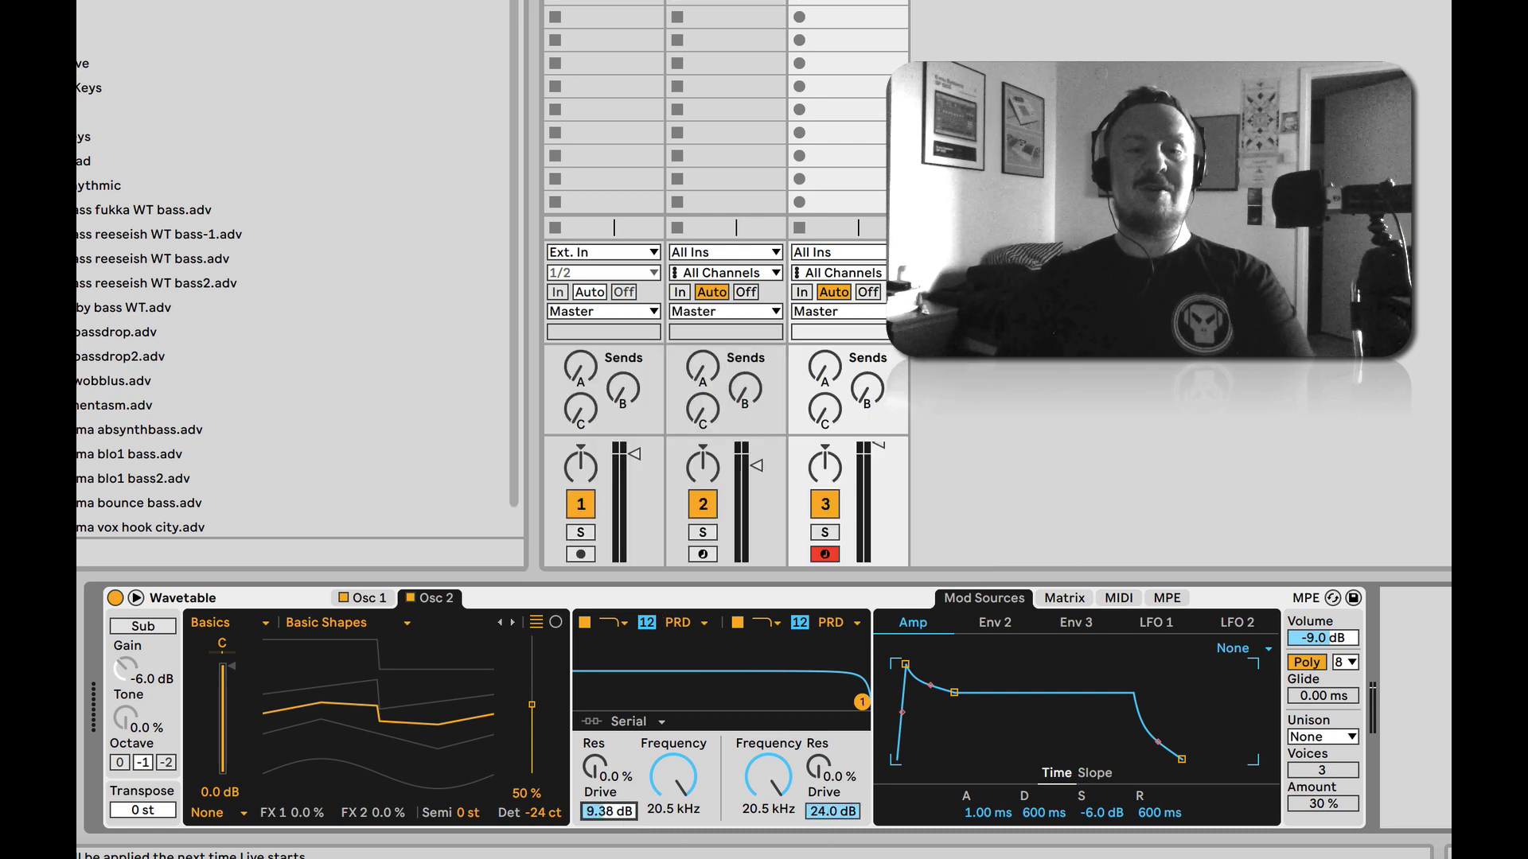
Lower the synth's volume to -19 dB and switch its voice mode to Mono.
{"action": "left_click", "coordinate": [1325, 639]}
{"action": "left_click_drag", "start_coordinate": [1325, 639], "coordinate": [1325, 621]}
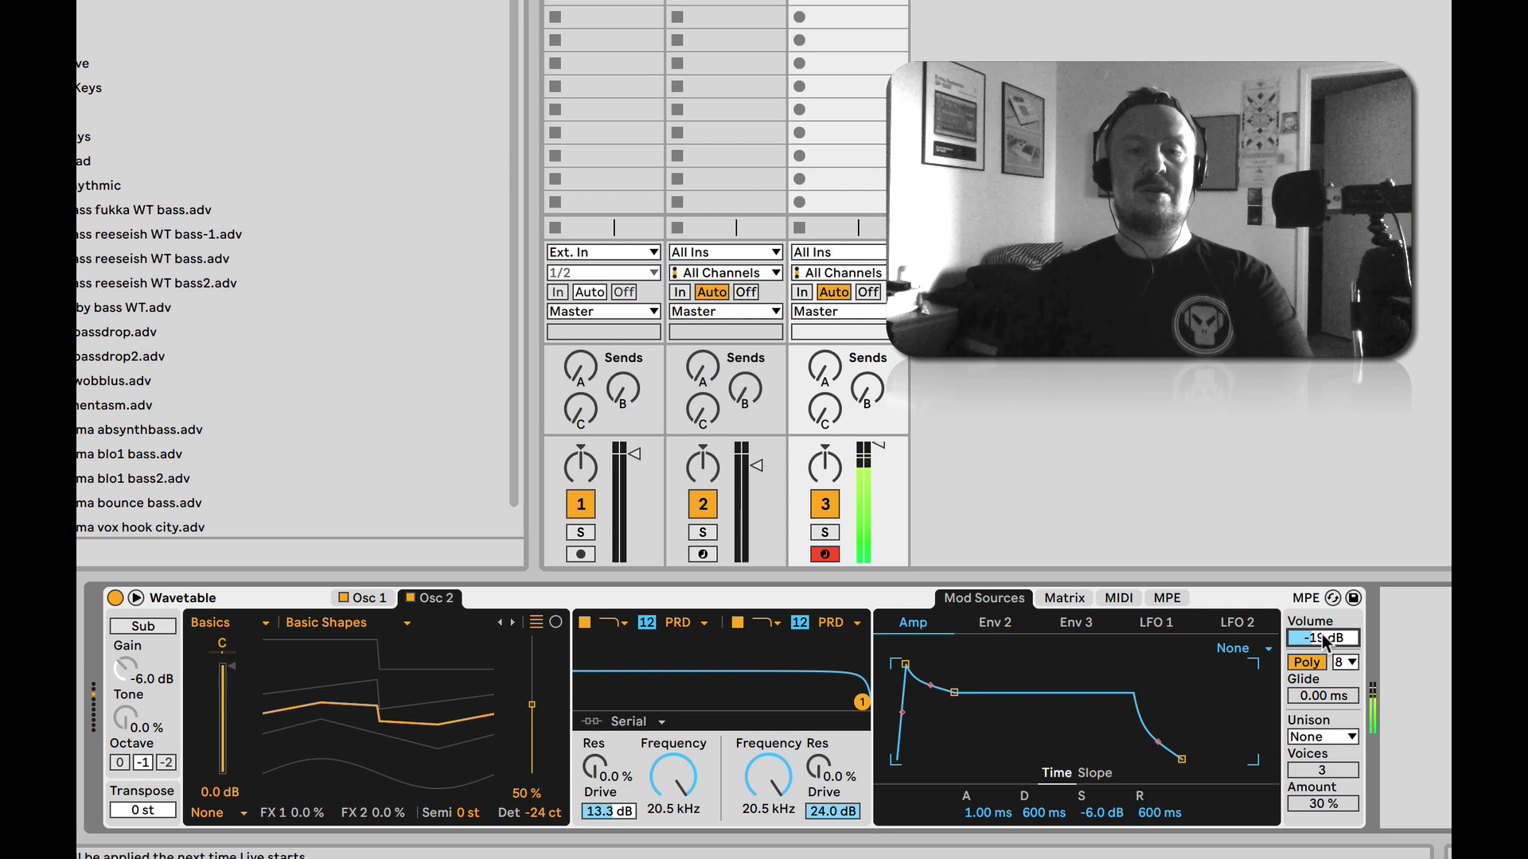
{"action": "left_click", "coordinate": [1305, 664]}
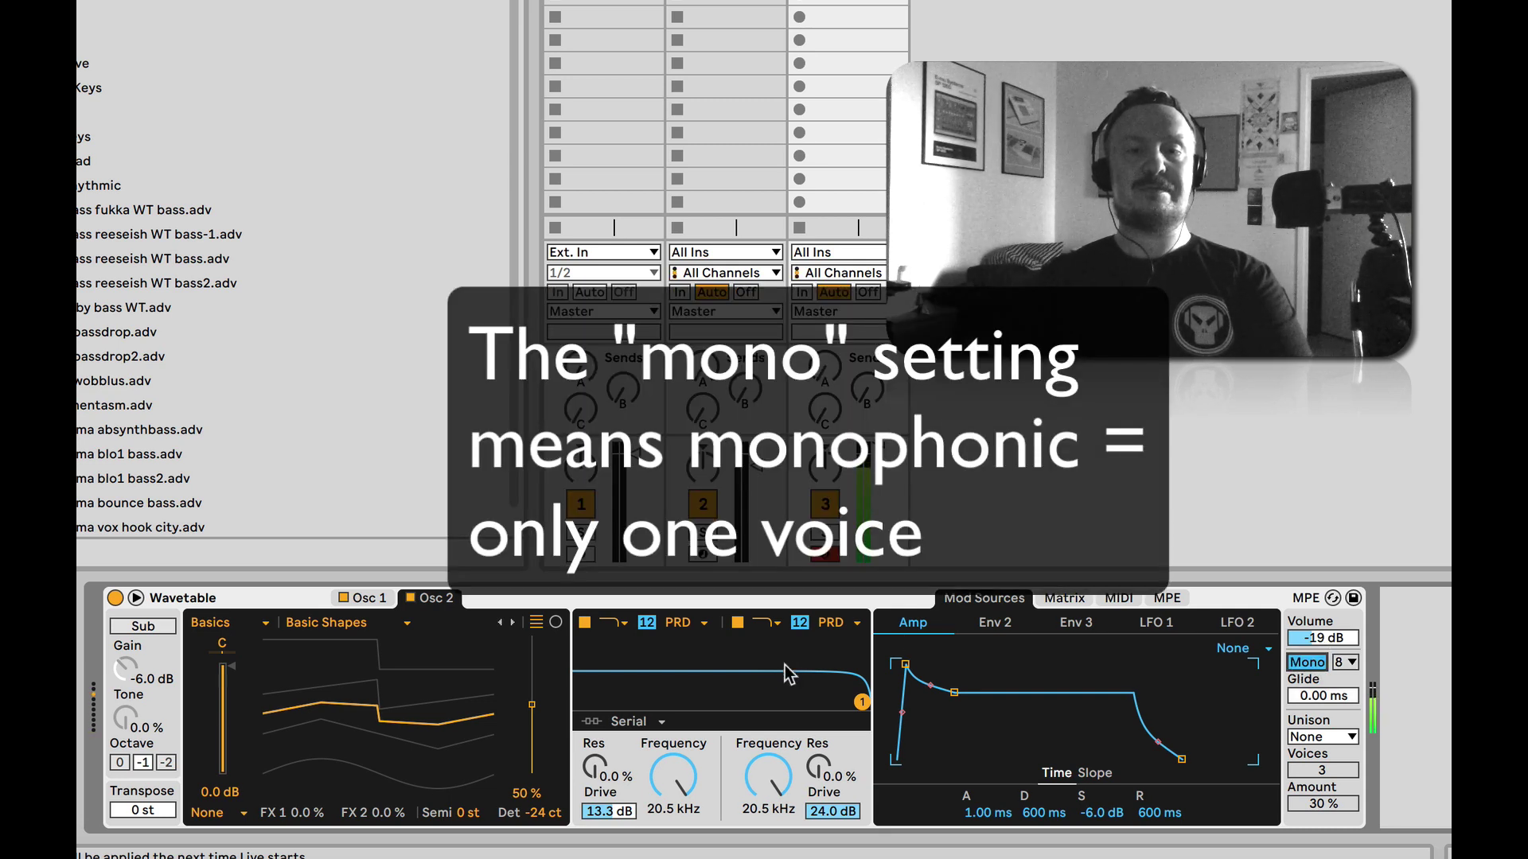
Lower filter 1's cutoff frequency to 460 Hz and raise the synth's volume to -12 dB.
{"action": "mouse_move", "coordinate": [678, 774]}
{"action": "left_mouse_down"}
{"action": "mouse_move", "coordinate": [678, 850]}
{"action": "mouse_move", "coordinate": [678, 836]}
{"action": "left_mouse_up"}
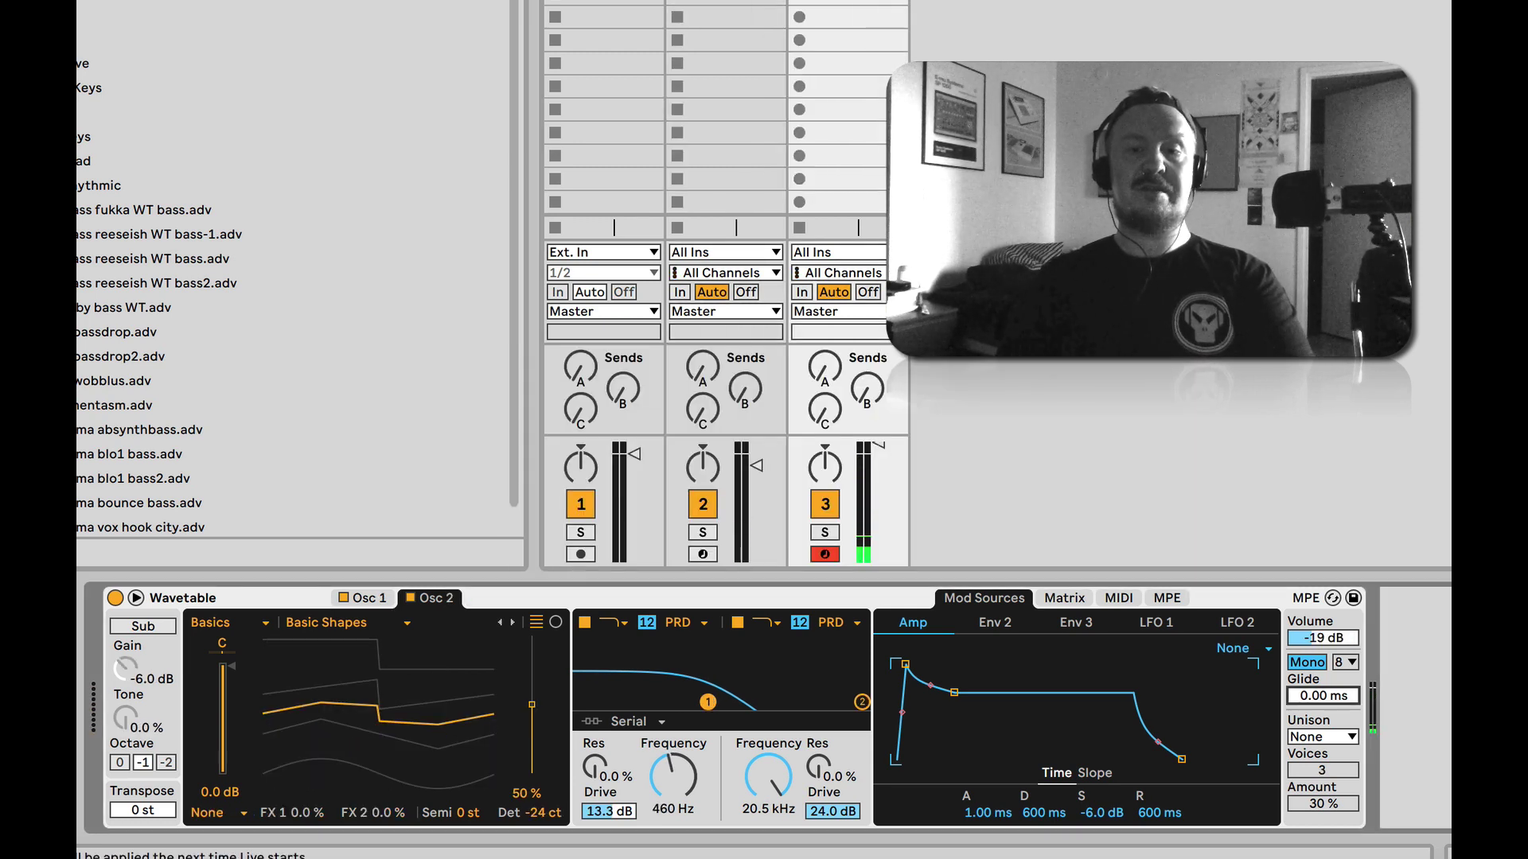
{"action": "left_click", "coordinate": [1323, 637]}
{"action": "left_click_drag", "start_coordinate": [1324, 637], "coordinate": [1323, 621]}
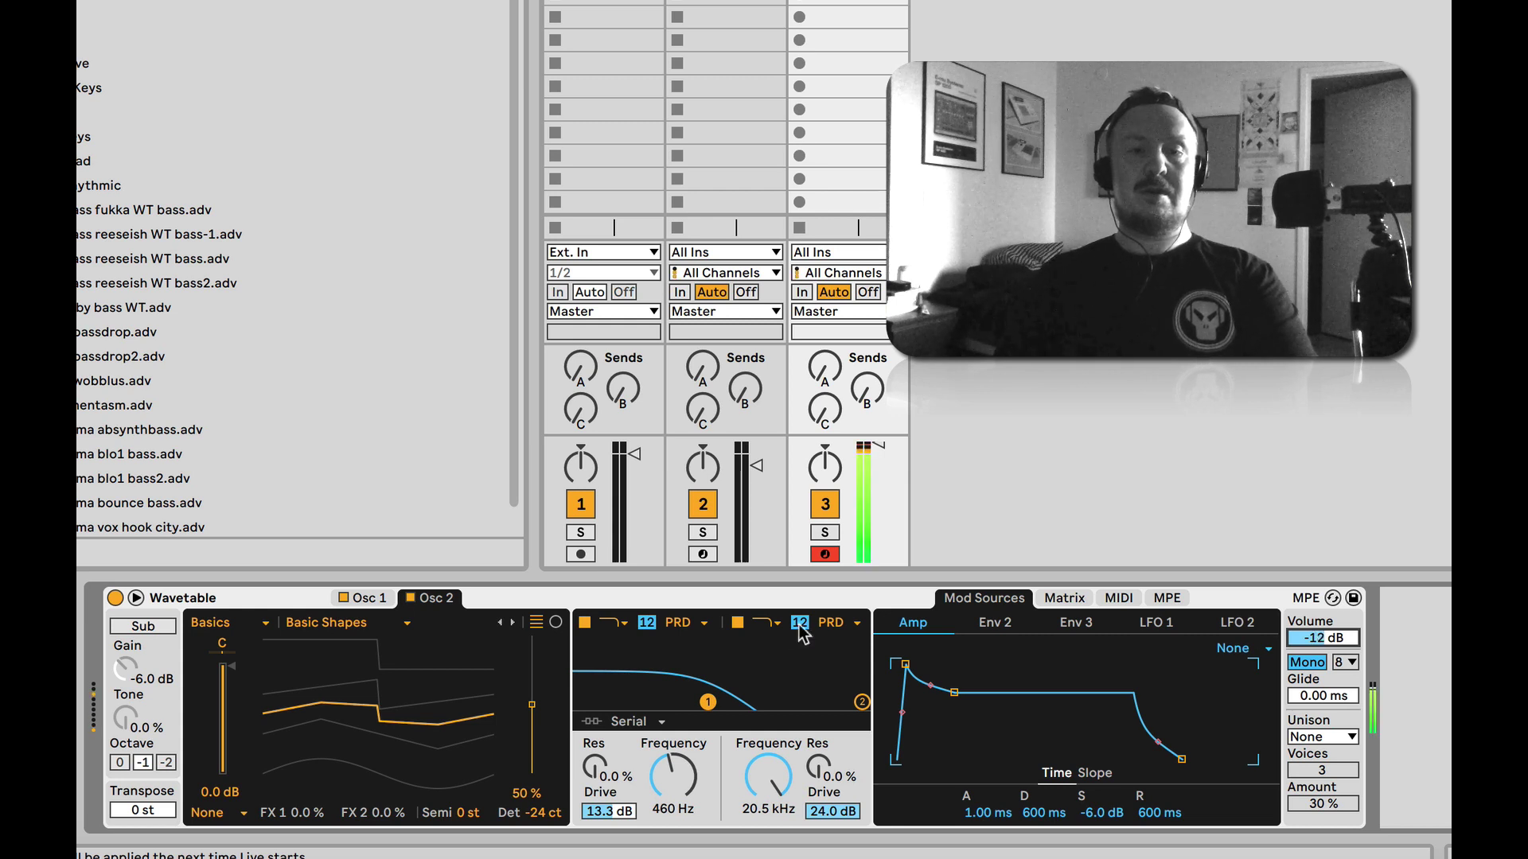
Keep oscillator 1's effect mode on Modern and set its Warp to 33%.
{"action": "left_click", "coordinate": [364, 599]}
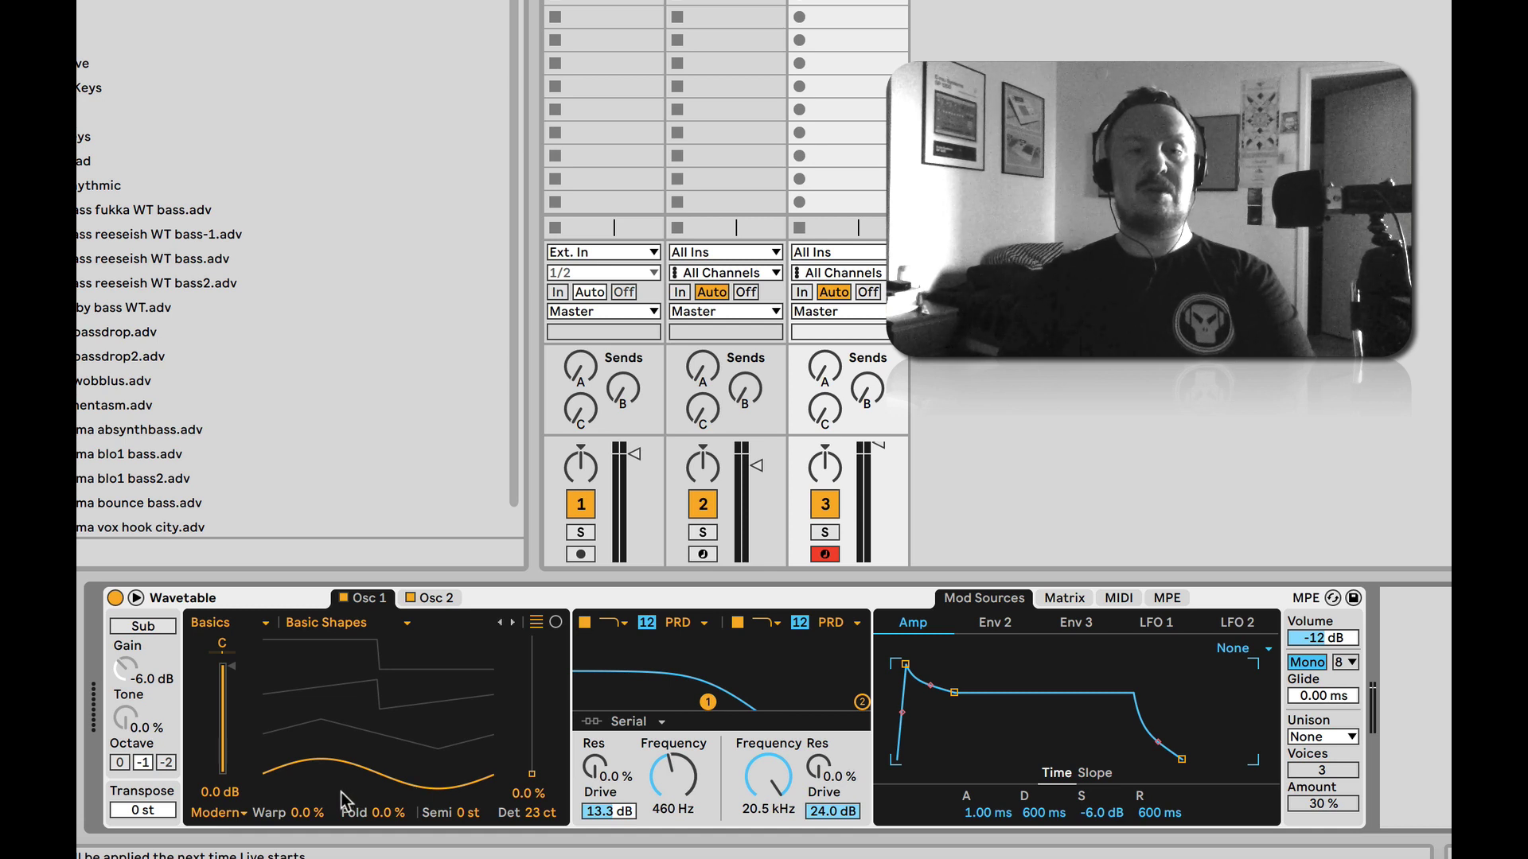
{"action": "left_click", "coordinate": [229, 815]}
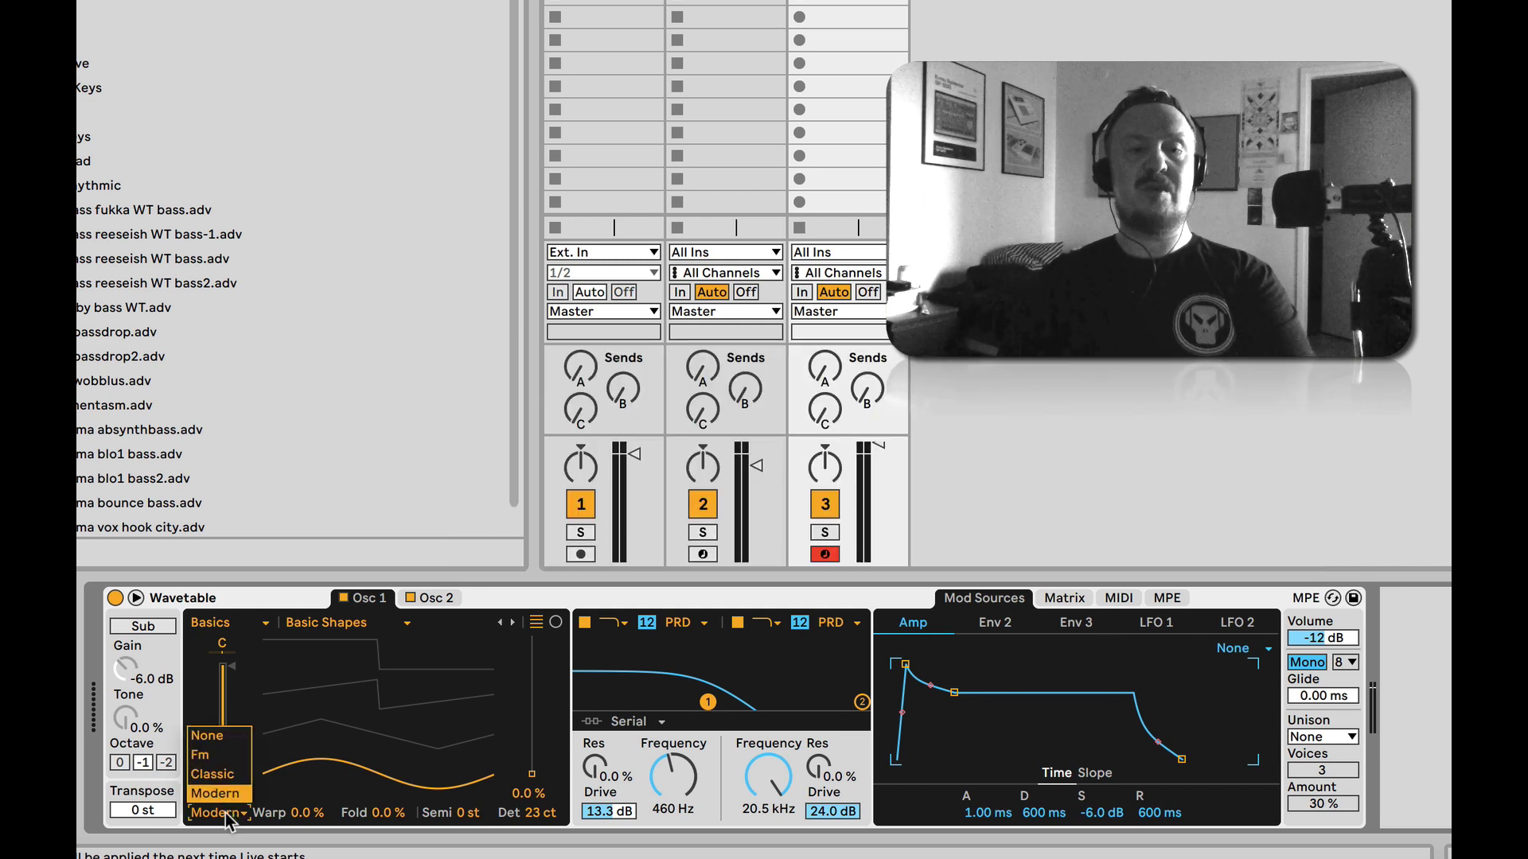
{"action": "left_click", "coordinate": [226, 813]}
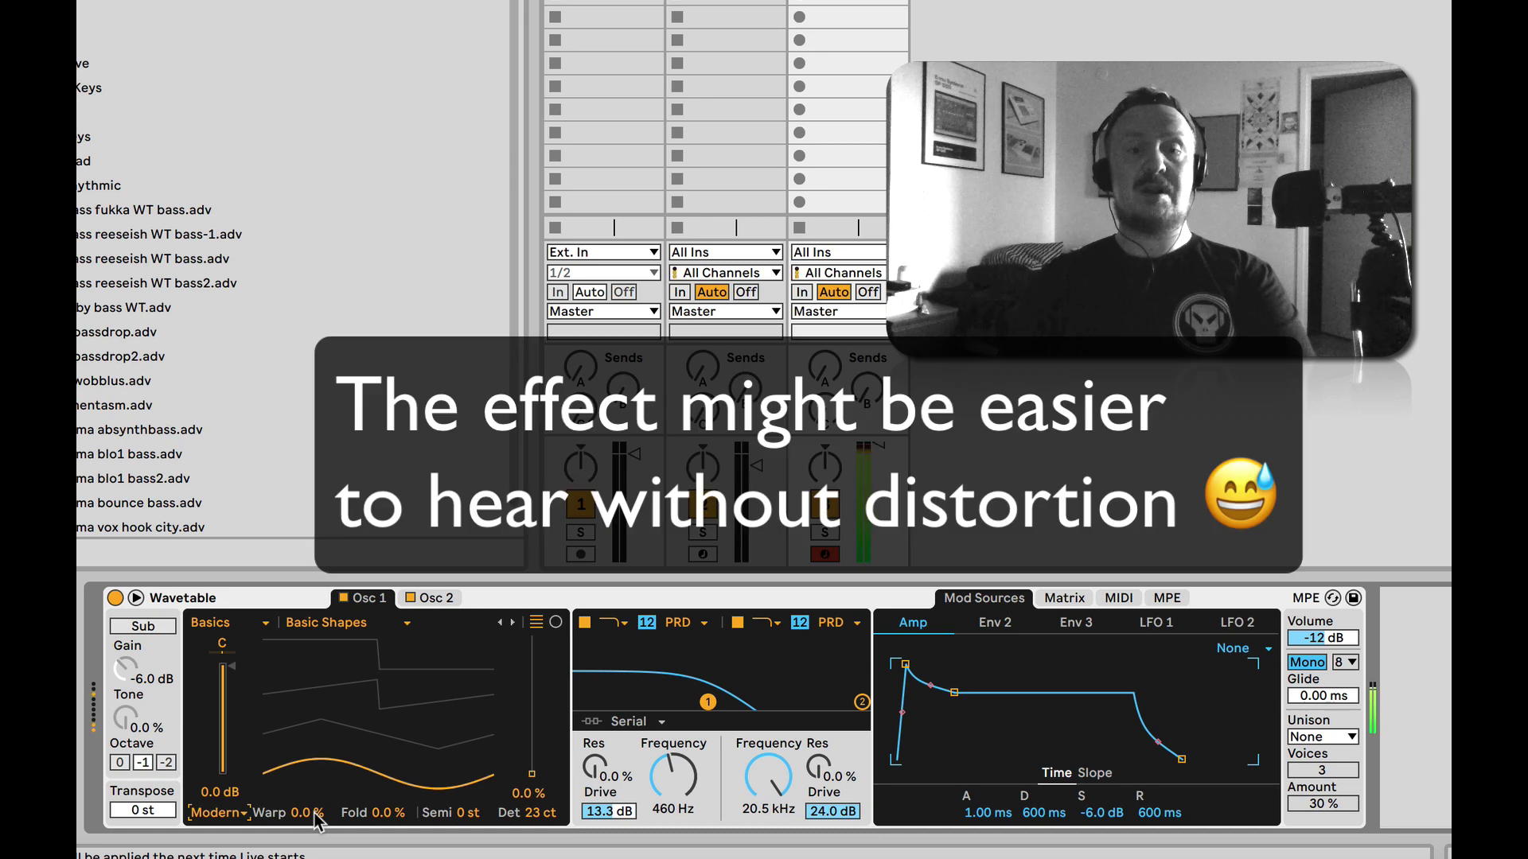
{"action": "mouse_move", "coordinate": [317, 813]}
{"action": "left_mouse_down"}
{"action": "mouse_move", "coordinate": [316, 710]}
{"action": "mouse_move", "coordinate": [319, 820]}
{"action": "mouse_move", "coordinate": [318, 785]}
{"action": "left_mouse_up"}
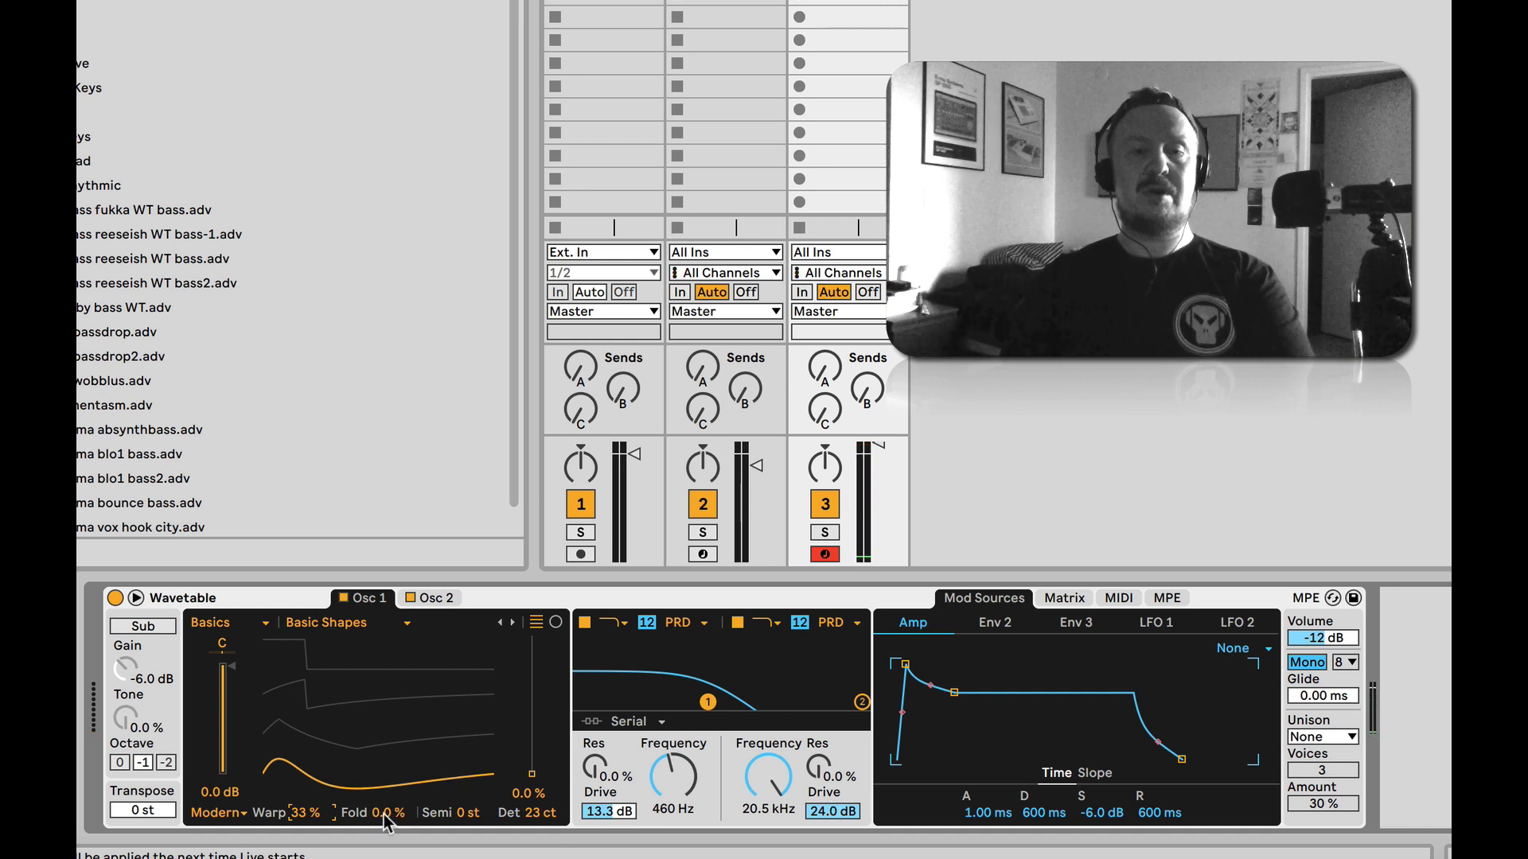
Set oscillator 1's Fold to 100% and reduce the synth's volume to -15 dB.
{"action": "mouse_move", "coordinate": [384, 814]}
{"action": "left_mouse_down"}
{"action": "mouse_move", "coordinate": [383, 791]}
{"action": "mouse_move", "coordinate": [384, 816]}
{"action": "left_mouse_up"}
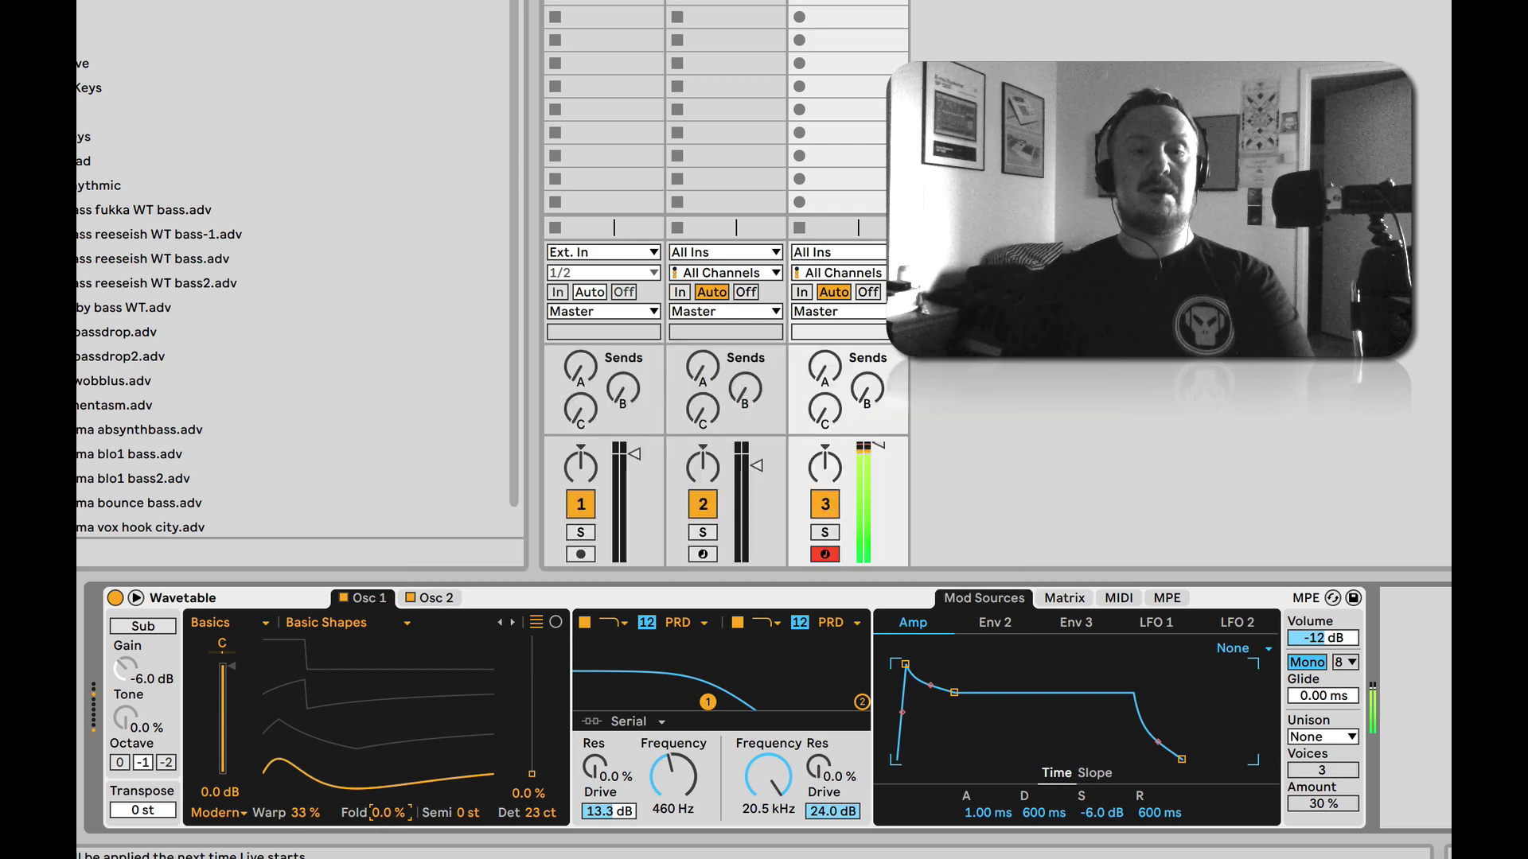
{"action": "left_click_drag", "start_coordinate": [383, 814], "coordinate": [383, 717]}
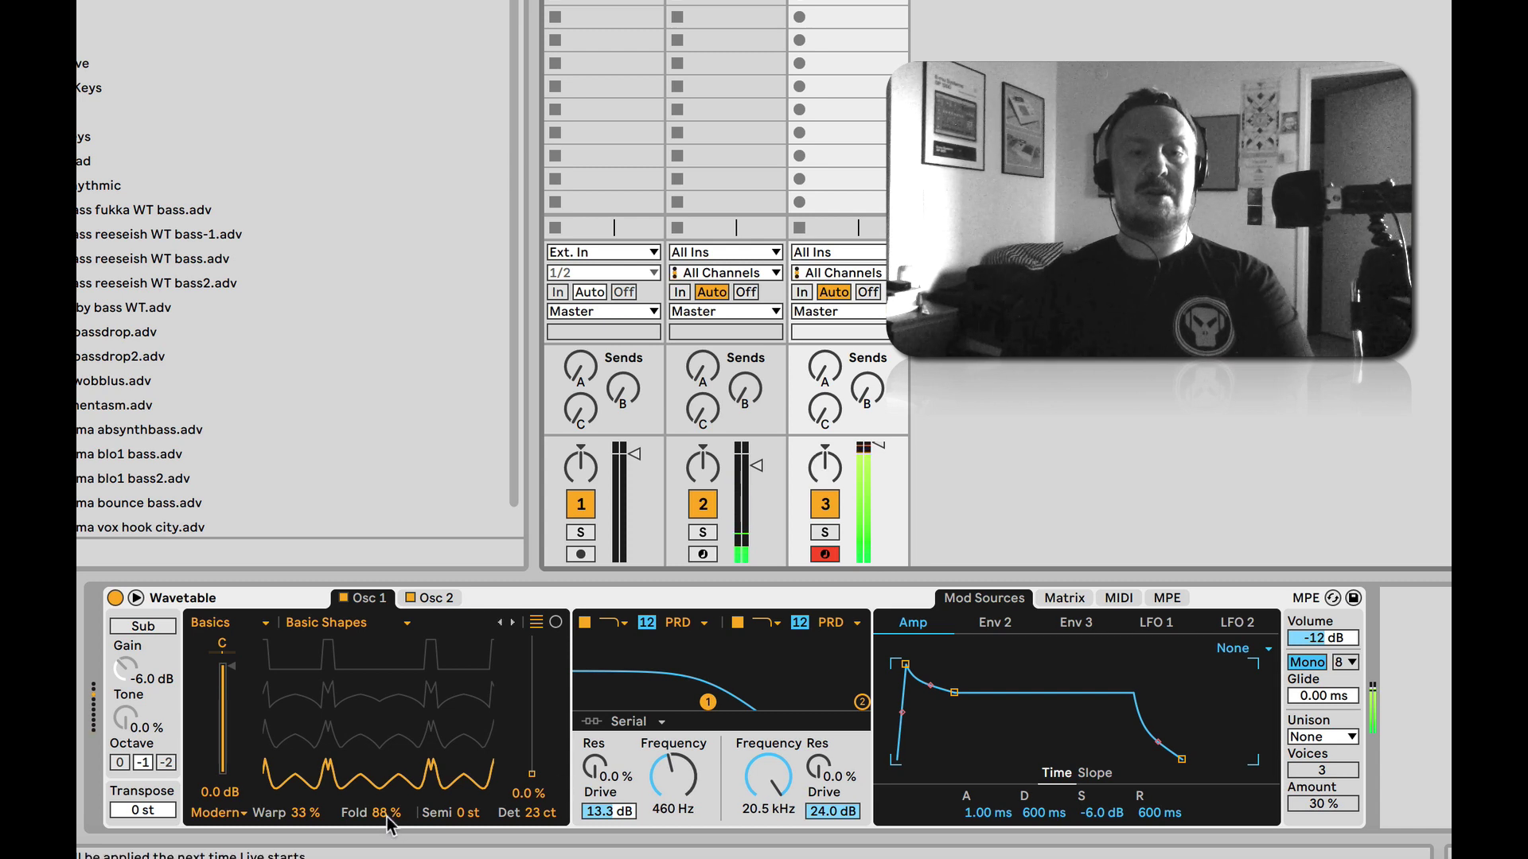
{"action": "left_click_drag", "start_coordinate": [386, 817], "coordinate": [374, 818]}
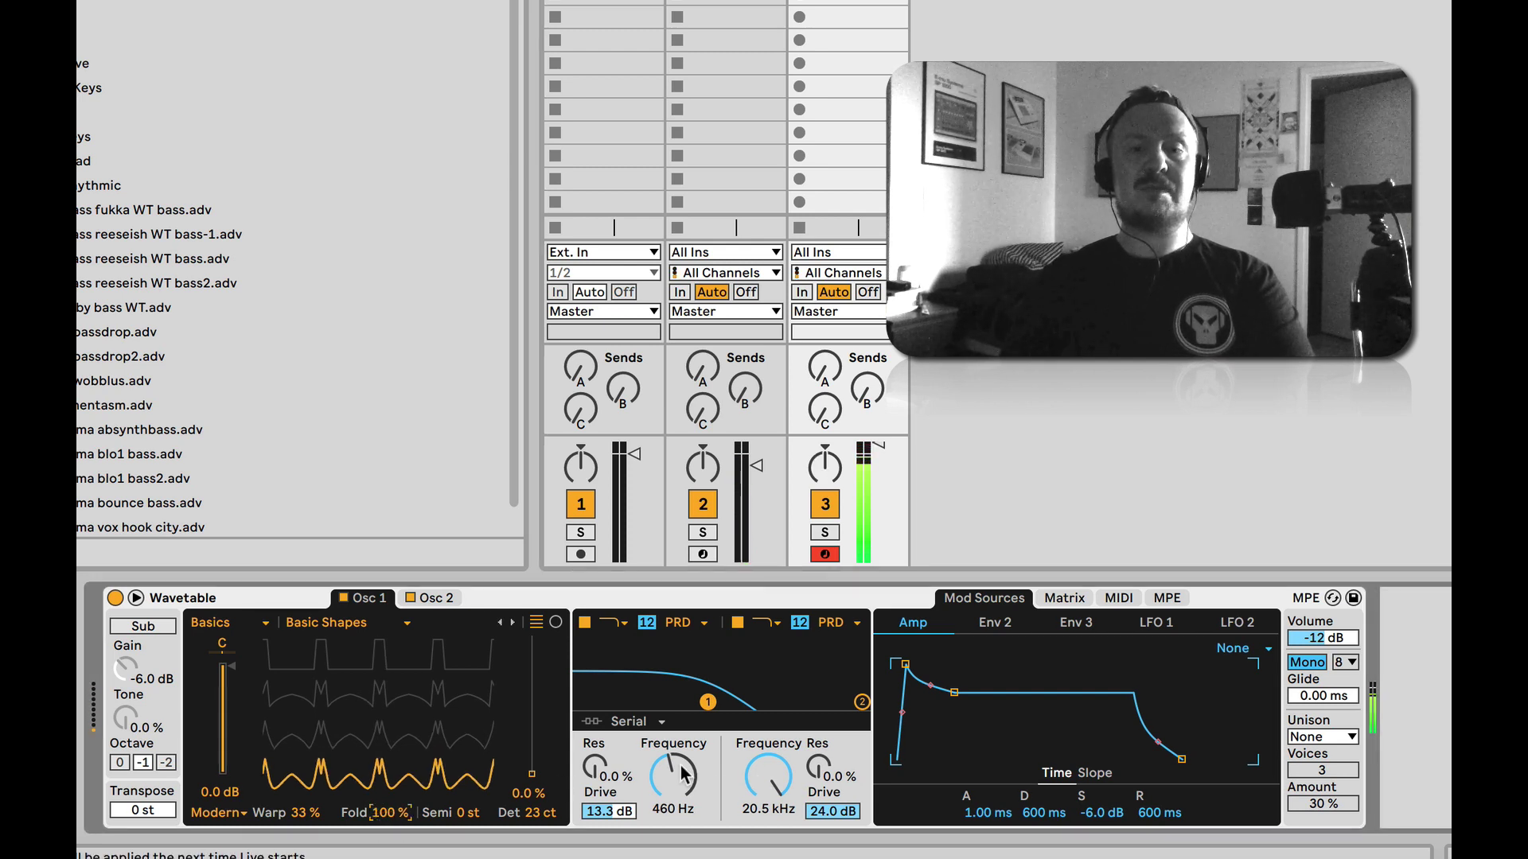
{"action": "scroll", "coordinate": [1322, 637], "scroll_direction": "down", "scroll_amount": 3}
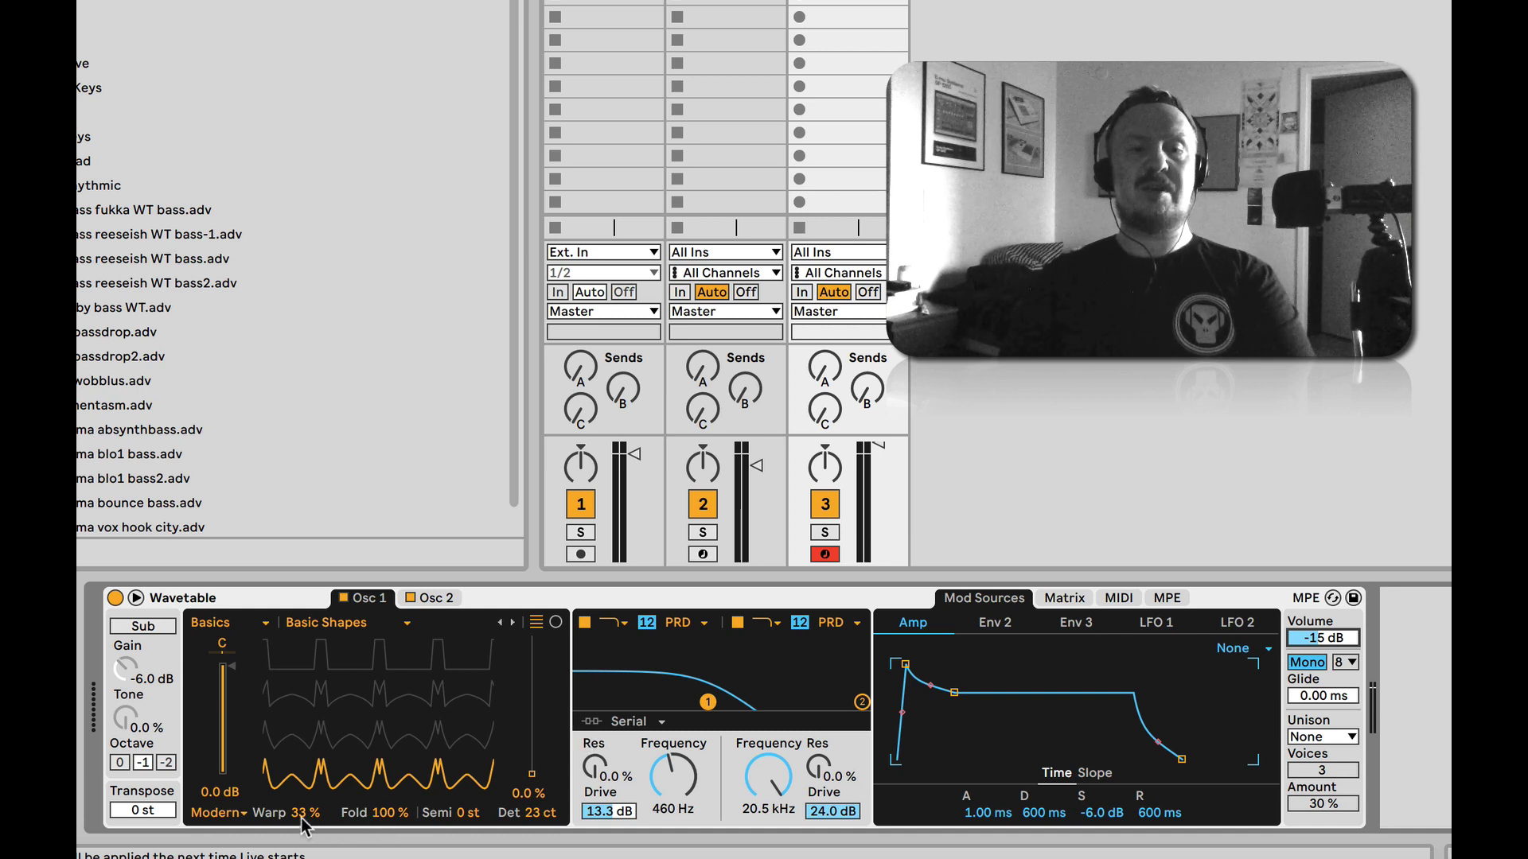
Drop oscillator 1's Warp to 0% for comparison and return it to 33%.
{"action": "mouse_move", "coordinate": [303, 826]}
{"action": "left_mouse_down"}
{"action": "mouse_move", "coordinate": [303, 744]}
{"action": "mouse_move", "coordinate": [303, 825]}
{"action": "left_mouse_up"}
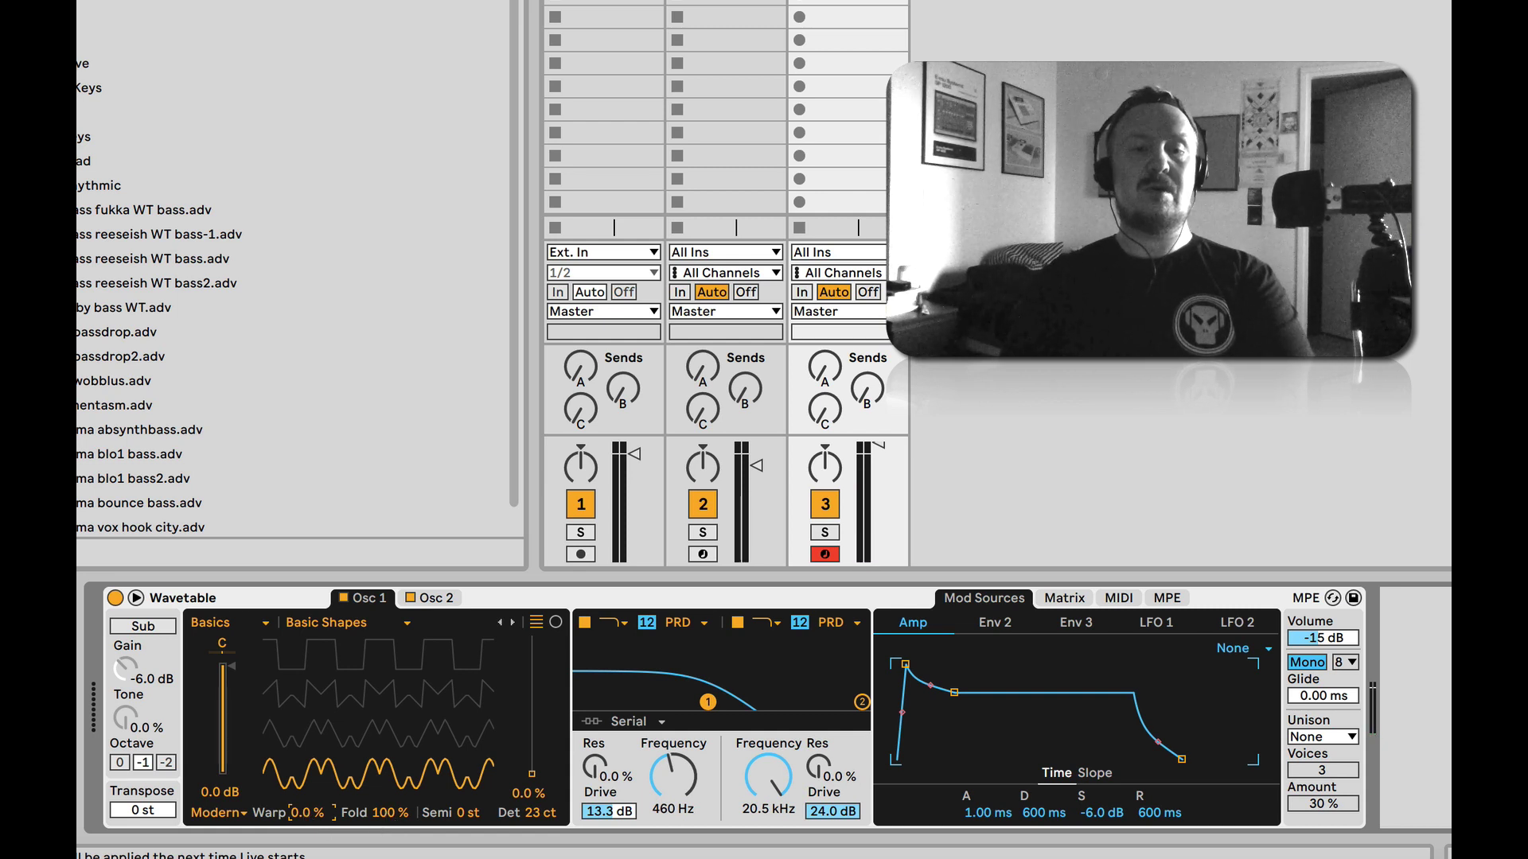
{"action": "left_click_drag", "start_coordinate": [303, 812], "coordinate": [303, 773]}
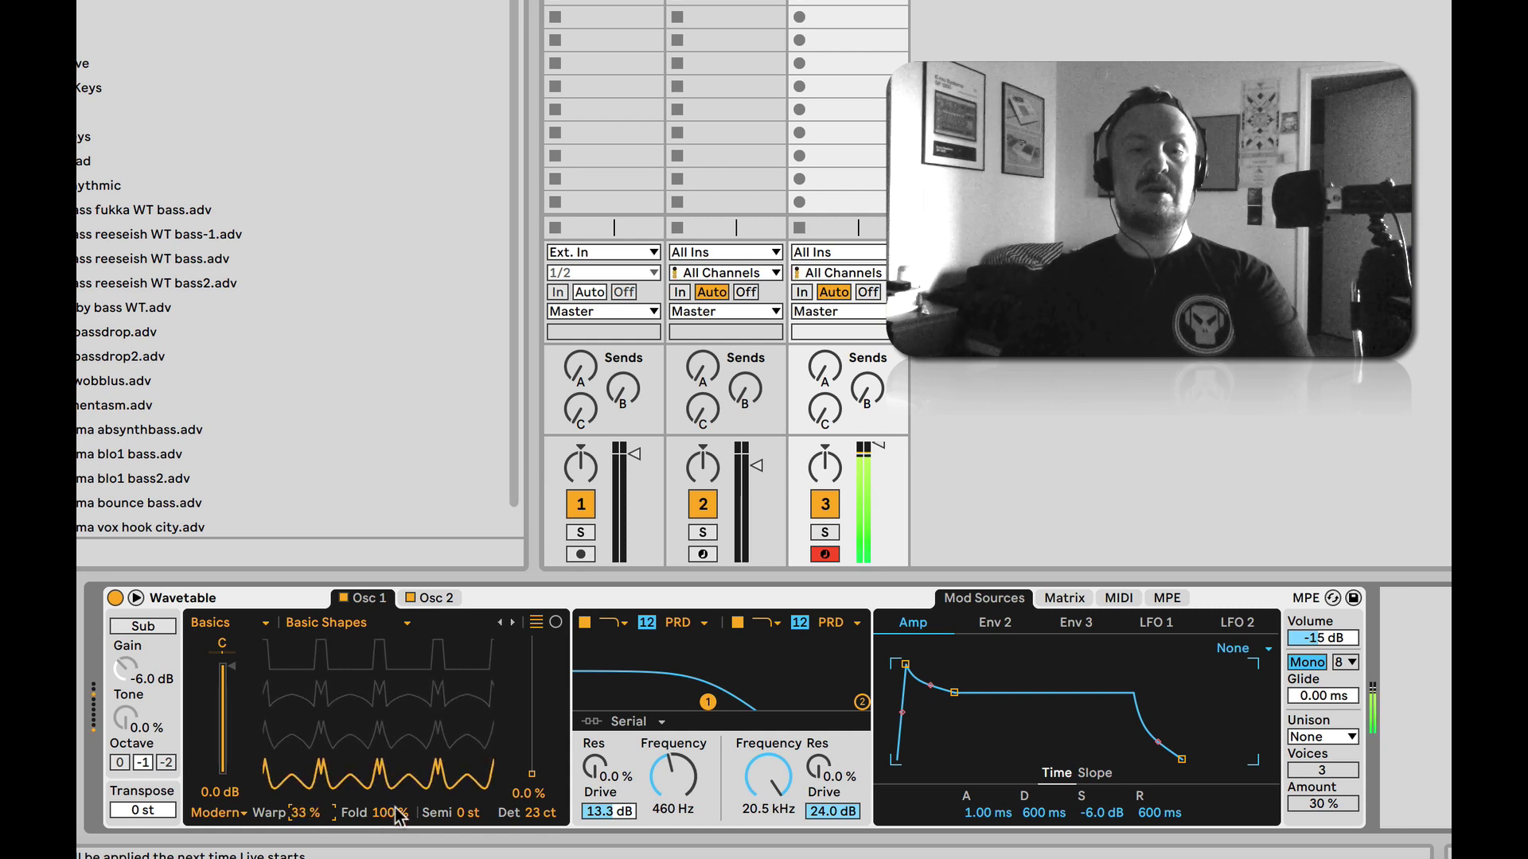
Assign LFO 1 to modulate Osc 1 Fold in the modulation matrix with an amount of 100.
{"action": "mouse_move", "coordinate": [388, 812]}
{"action": "left_mouse_down"}
{"action": "mouse_move", "coordinate": [388, 856]}
{"action": "mouse_move", "coordinate": [395, 816]}
{"action": "left_mouse_up"}
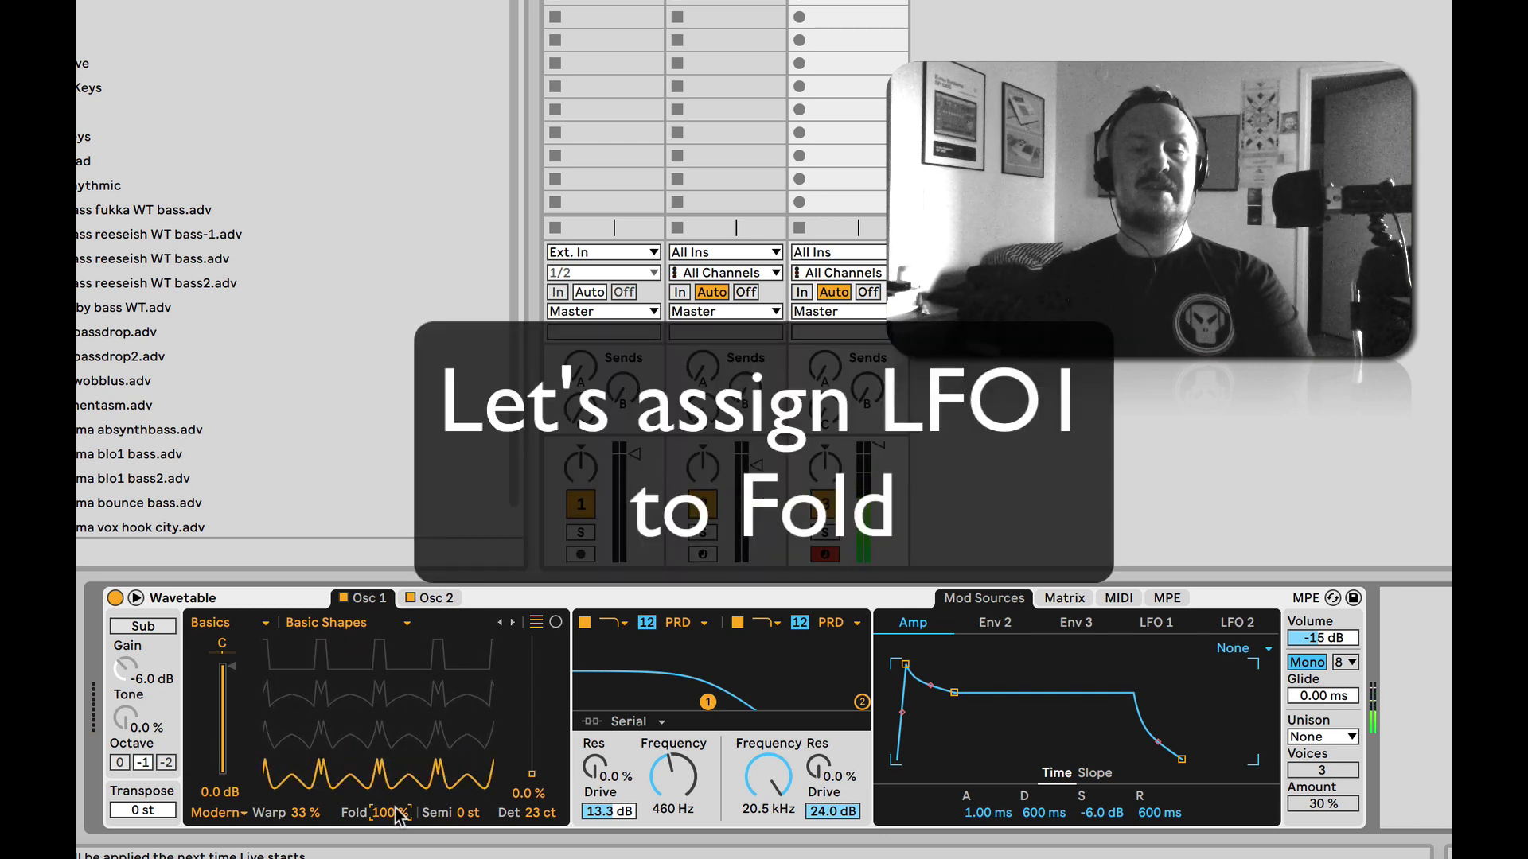
{"action": "left_click", "coordinate": [1068, 599]}
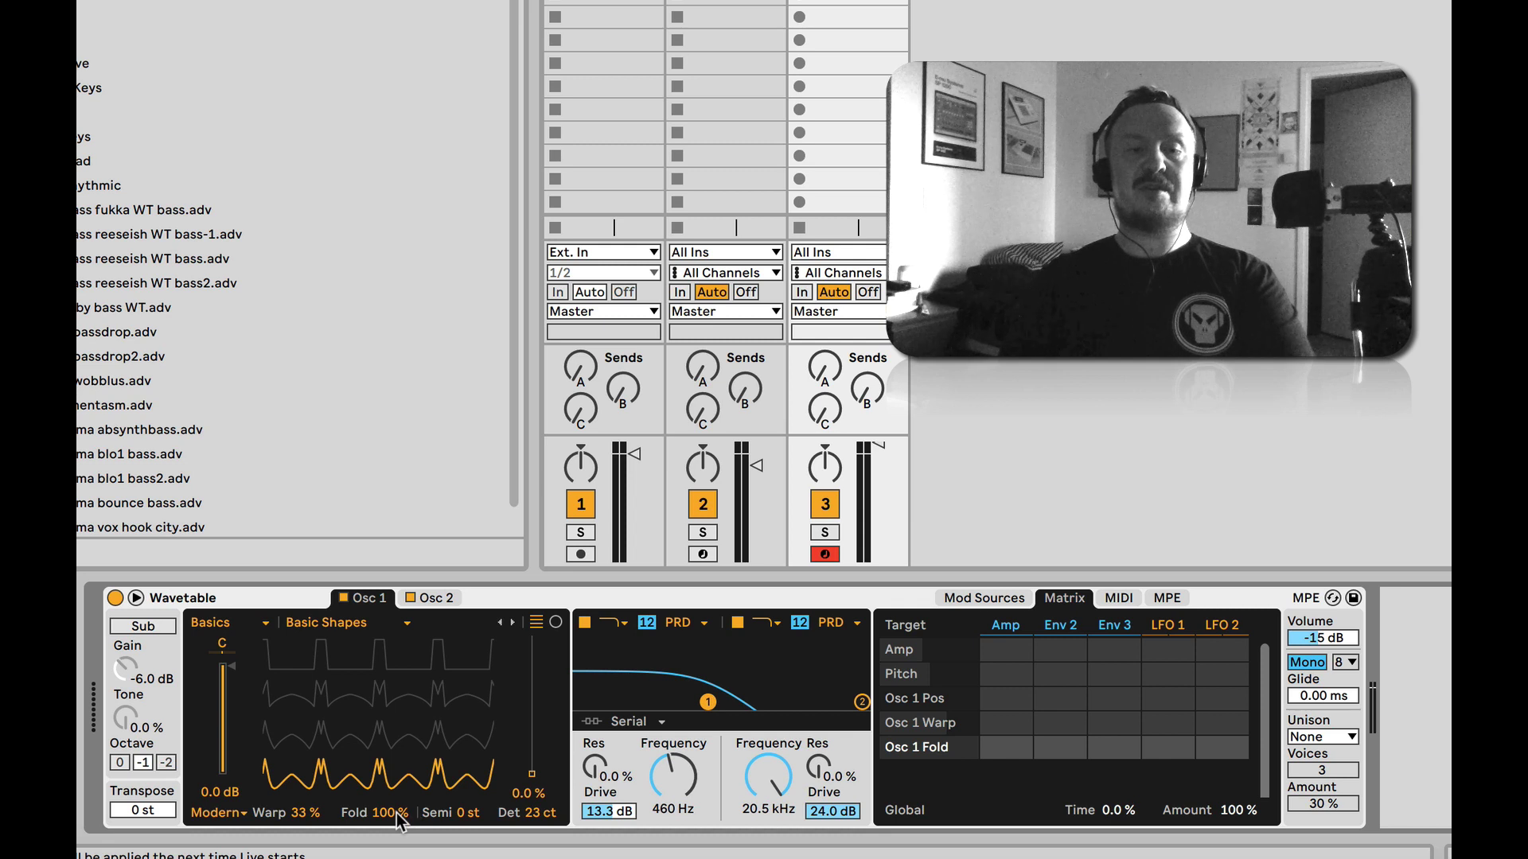
{"action": "mouse_move", "coordinate": [397, 813]}
{"action": "left_mouse_down"}
{"action": "mouse_move", "coordinate": [396, 844]}
{"action": "mouse_move", "coordinate": [397, 814]}
{"action": "left_mouse_up"}
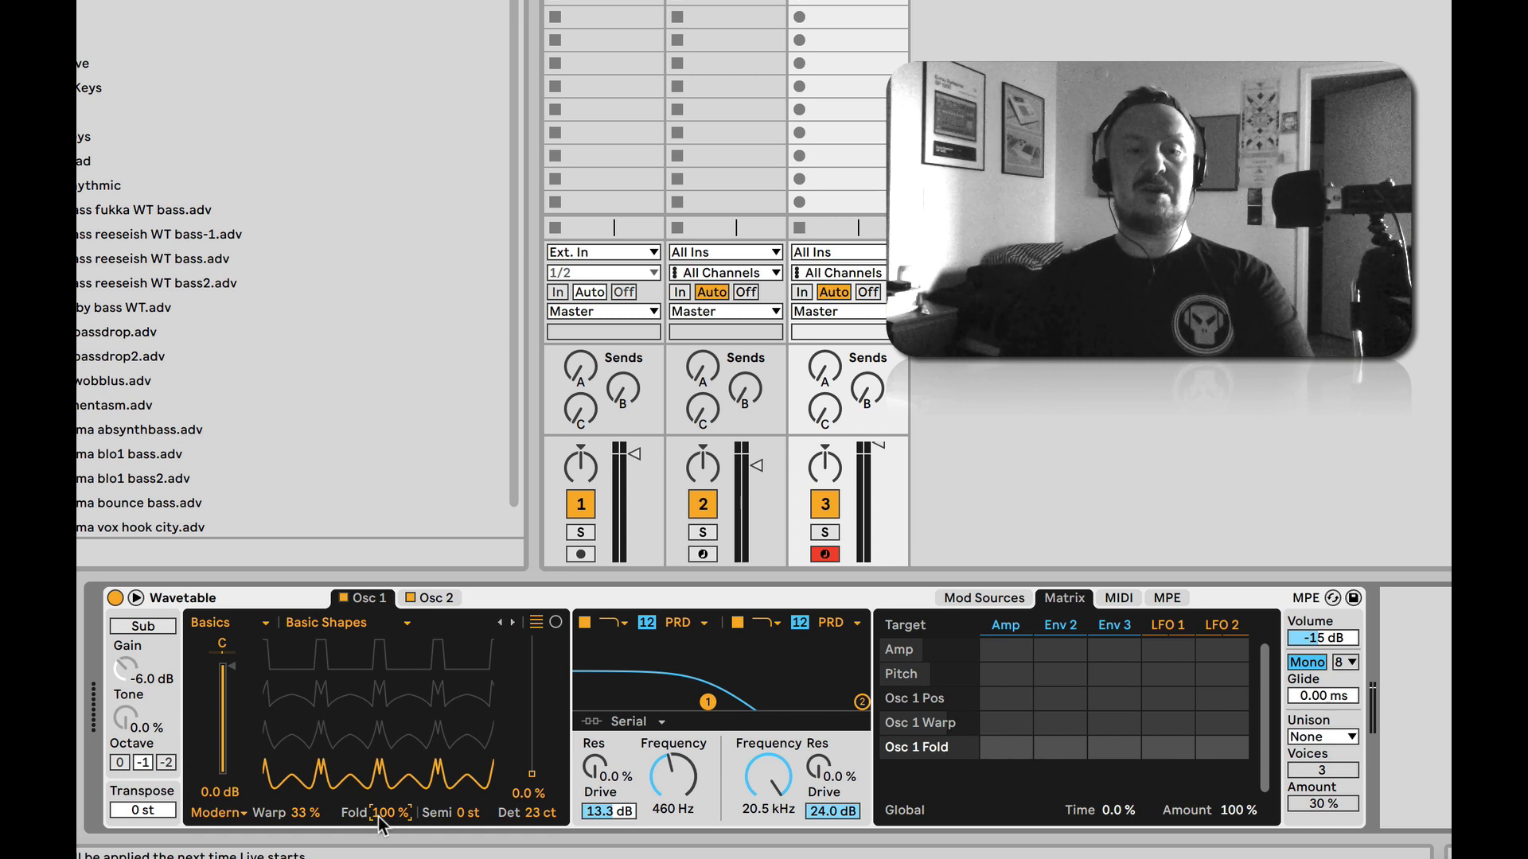
{"action": "left_click_drag", "start_coordinate": [1167, 752], "coordinate": [1167, 700]}
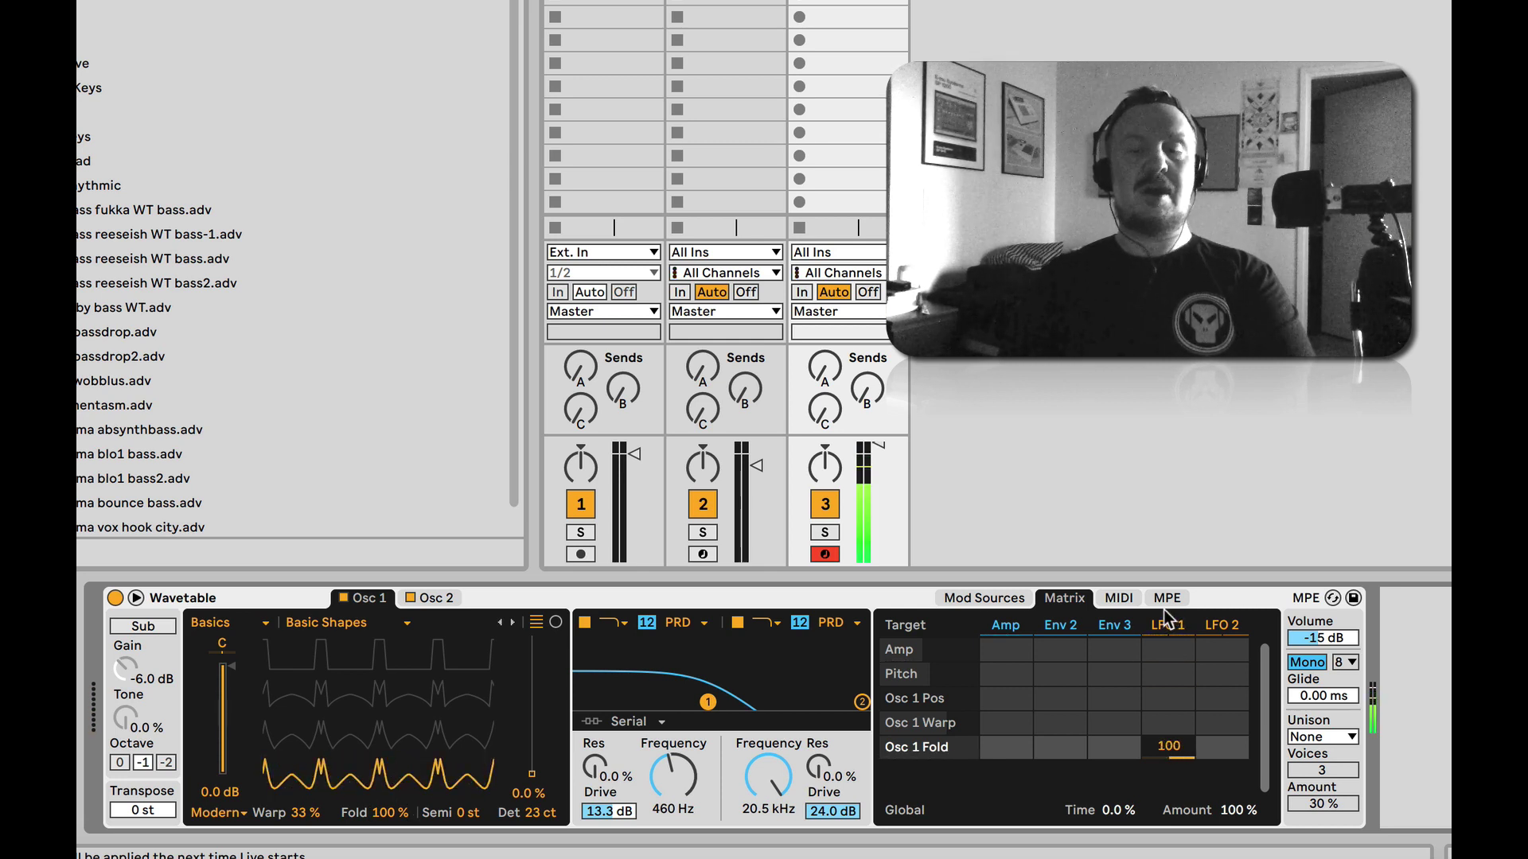
Set LFO 1's amount to 100% and its rate to 0.29 Hz.
{"action": "left_click", "coordinate": [1006, 601]}
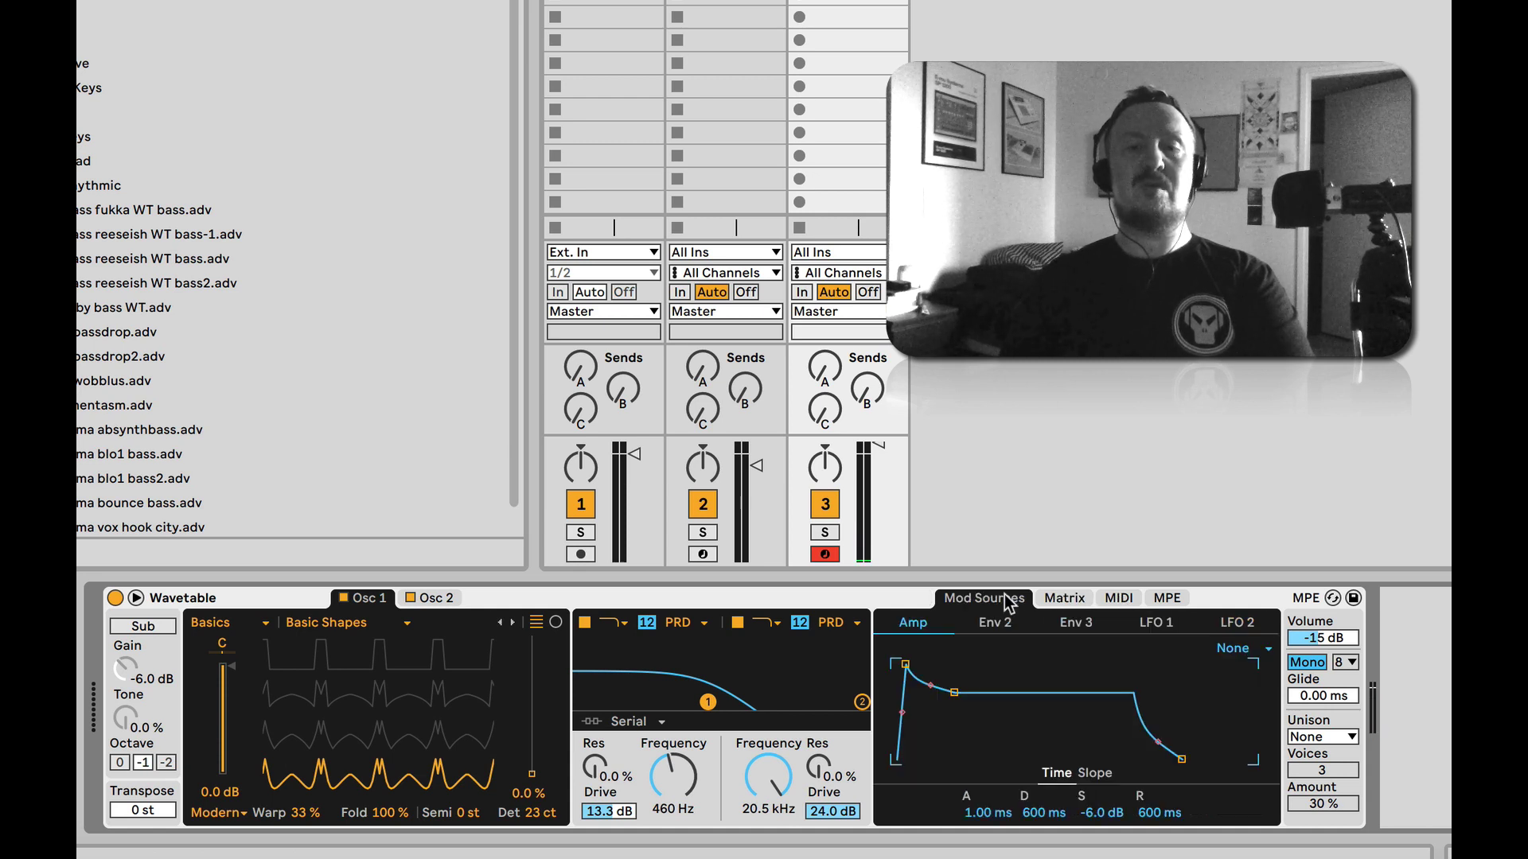
{"action": "left_click", "coordinate": [1155, 623]}
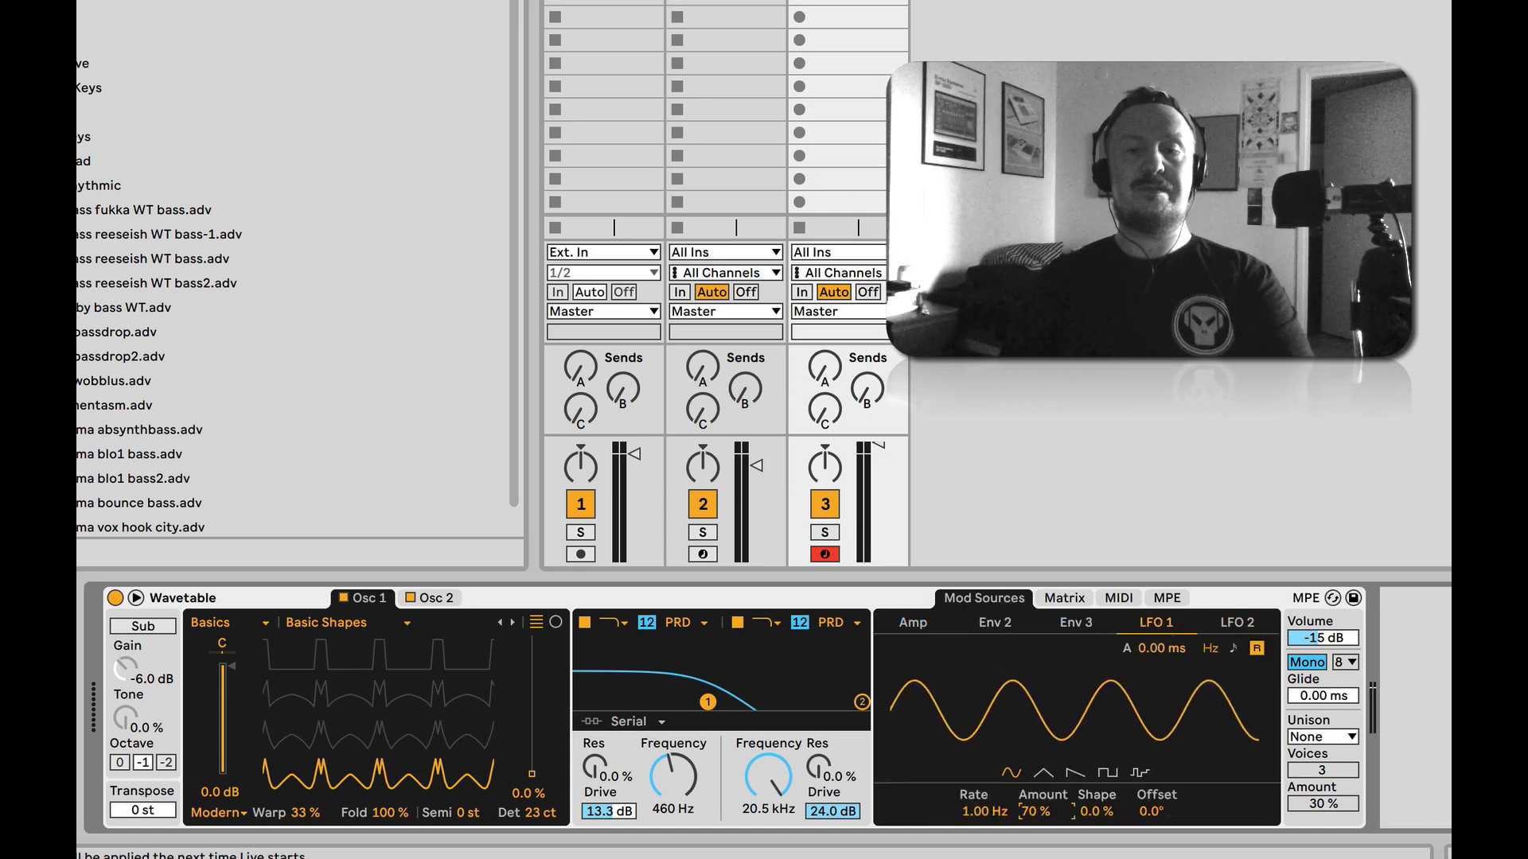
{"action": "mouse_move", "coordinate": [985, 811]}
{"action": "left_mouse_down"}
{"action": "mouse_move", "coordinate": [985, 828]}
{"action": "mouse_move", "coordinate": [985, 809]}
{"action": "left_mouse_up"}
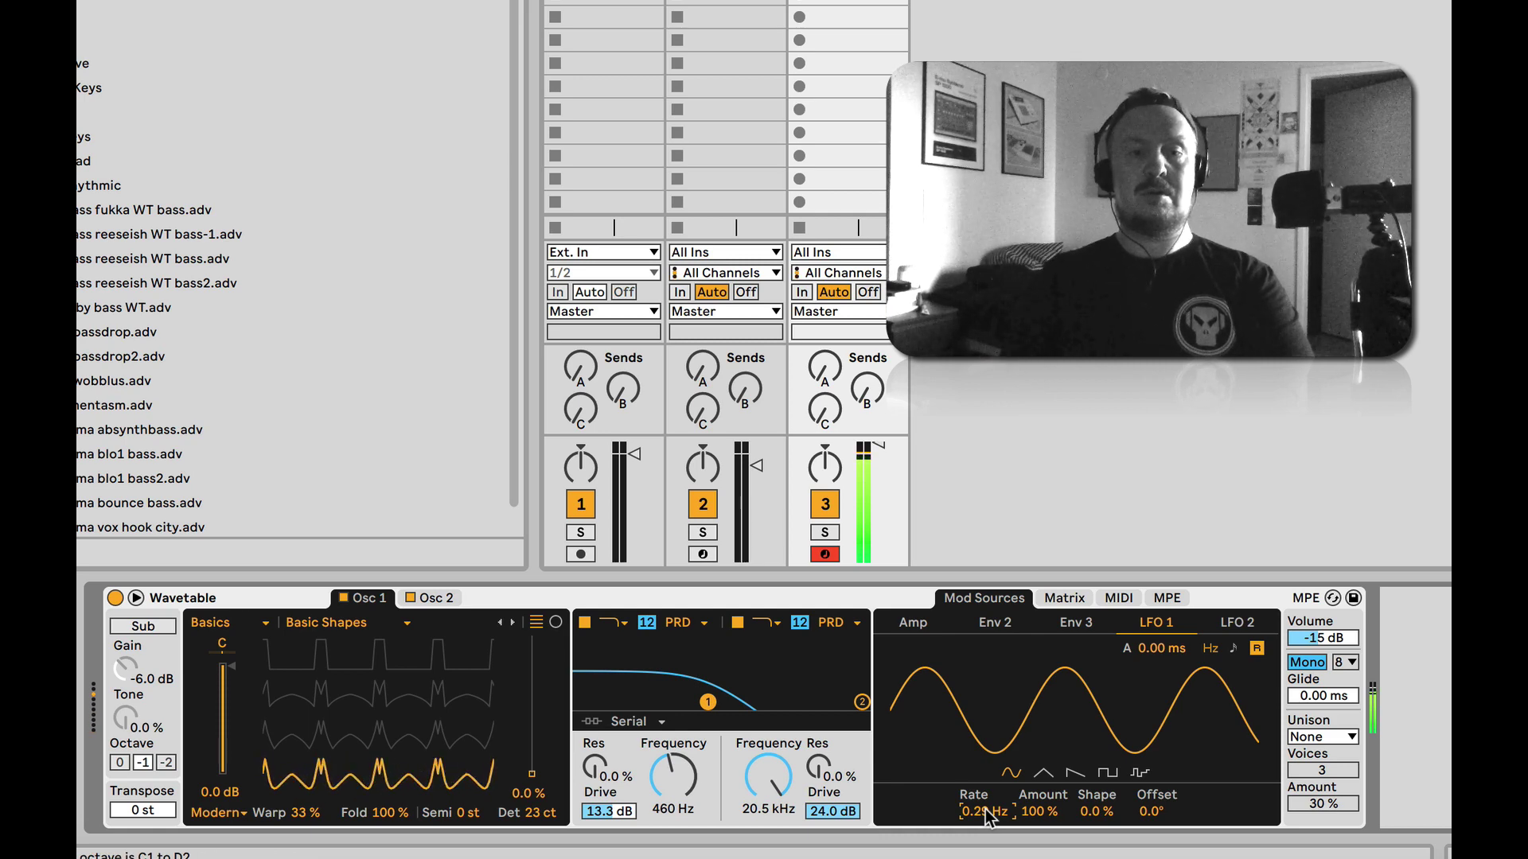
{"action": "left_click", "coordinate": [299, 597]}
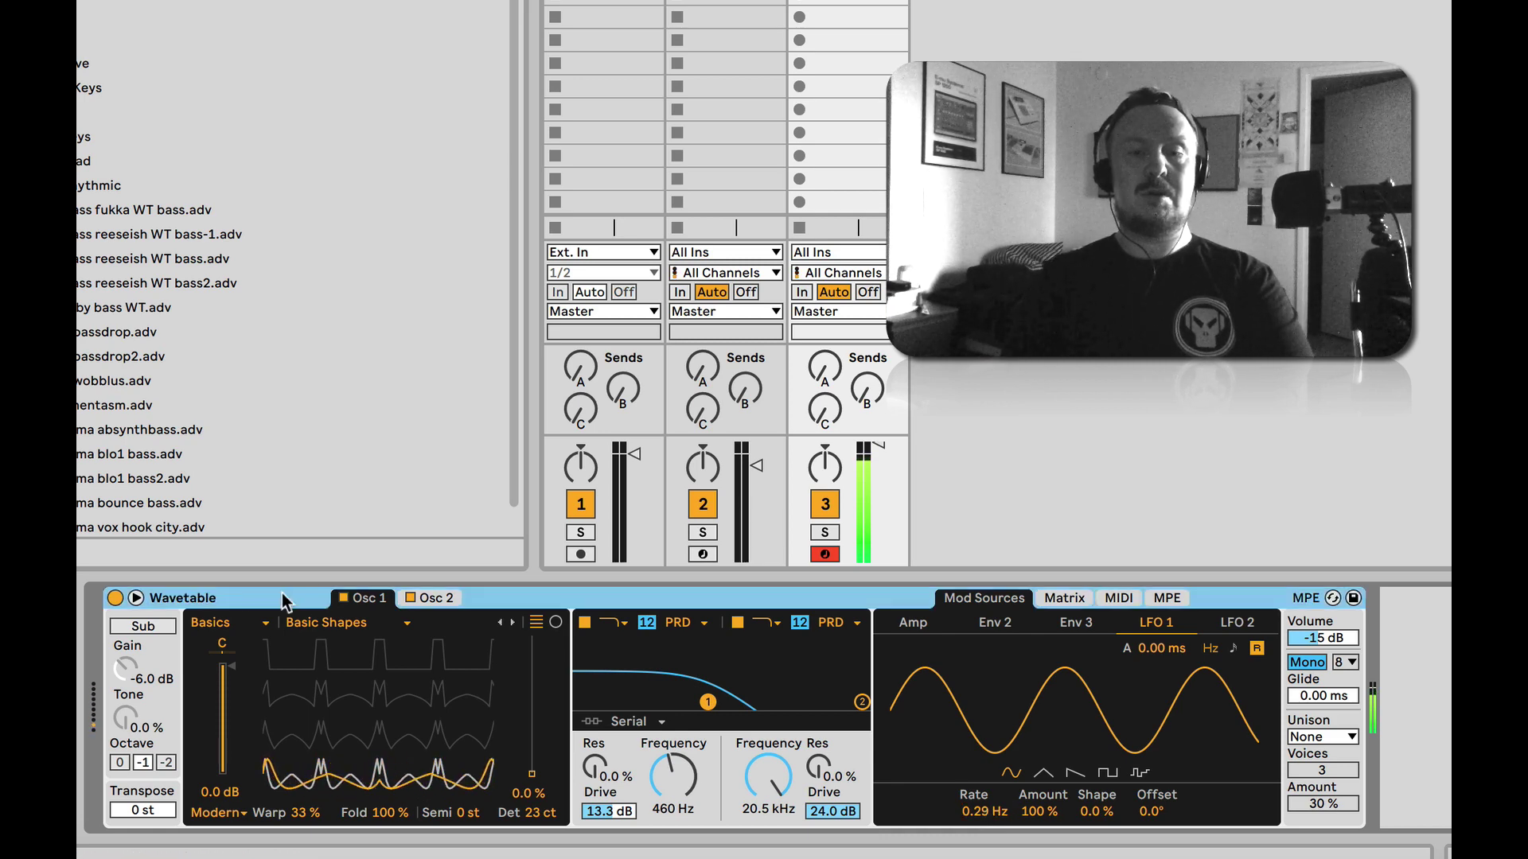
{"action": "key", "text": "ctrl+g"}
{"action": "left_click", "coordinate": [119, 625]}
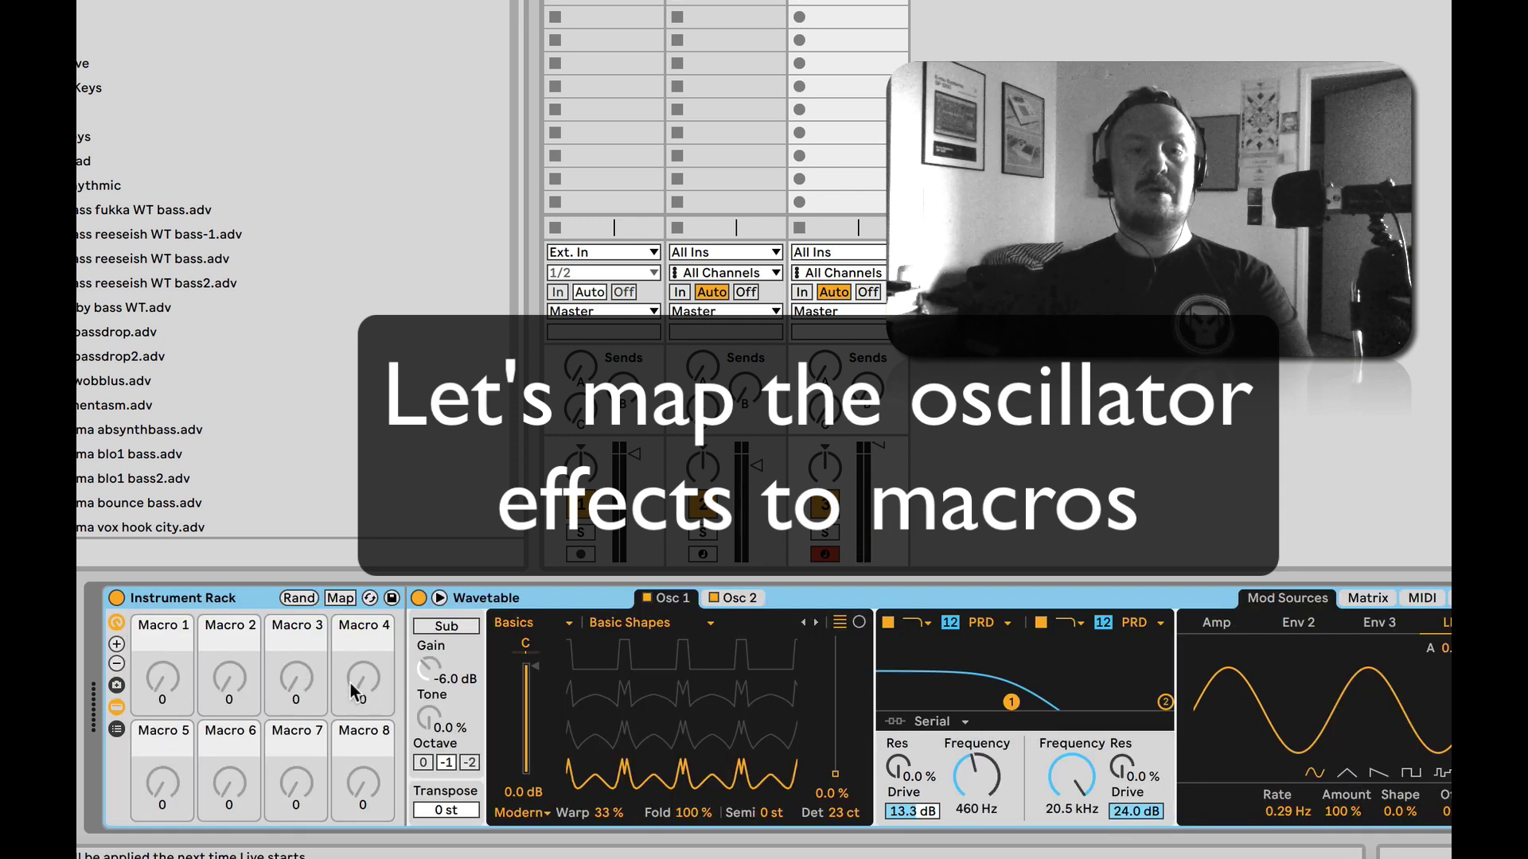
{"action": "key", "text": "super+z"}
Group the Wavetable device into an Instrument Rack and show the rack's macro controls.
{"action": "right_click", "coordinate": [268, 607]}
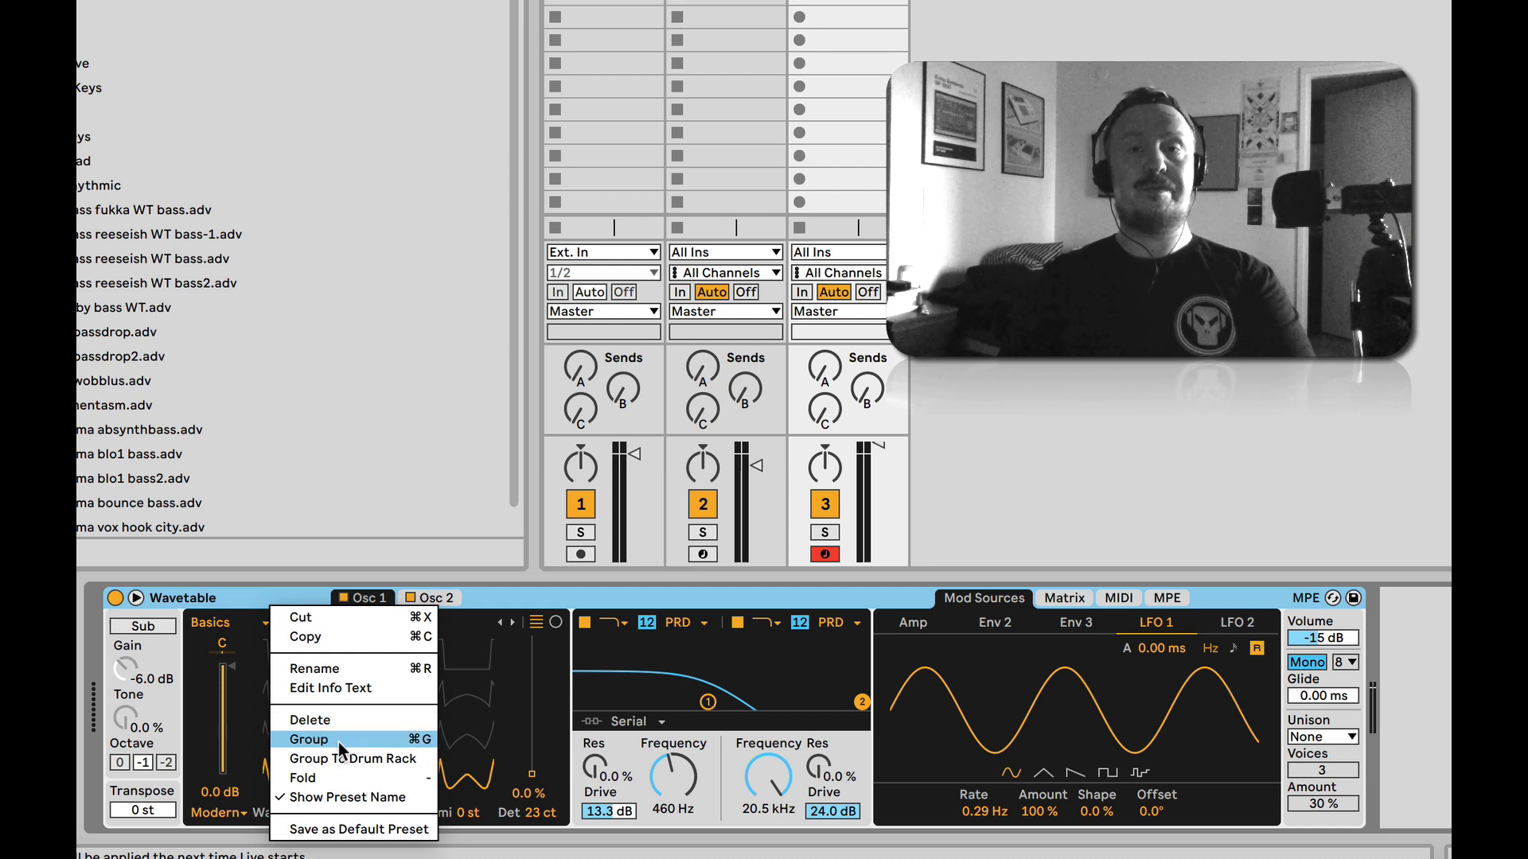
{"action": "left_click", "coordinate": [247, 597]}
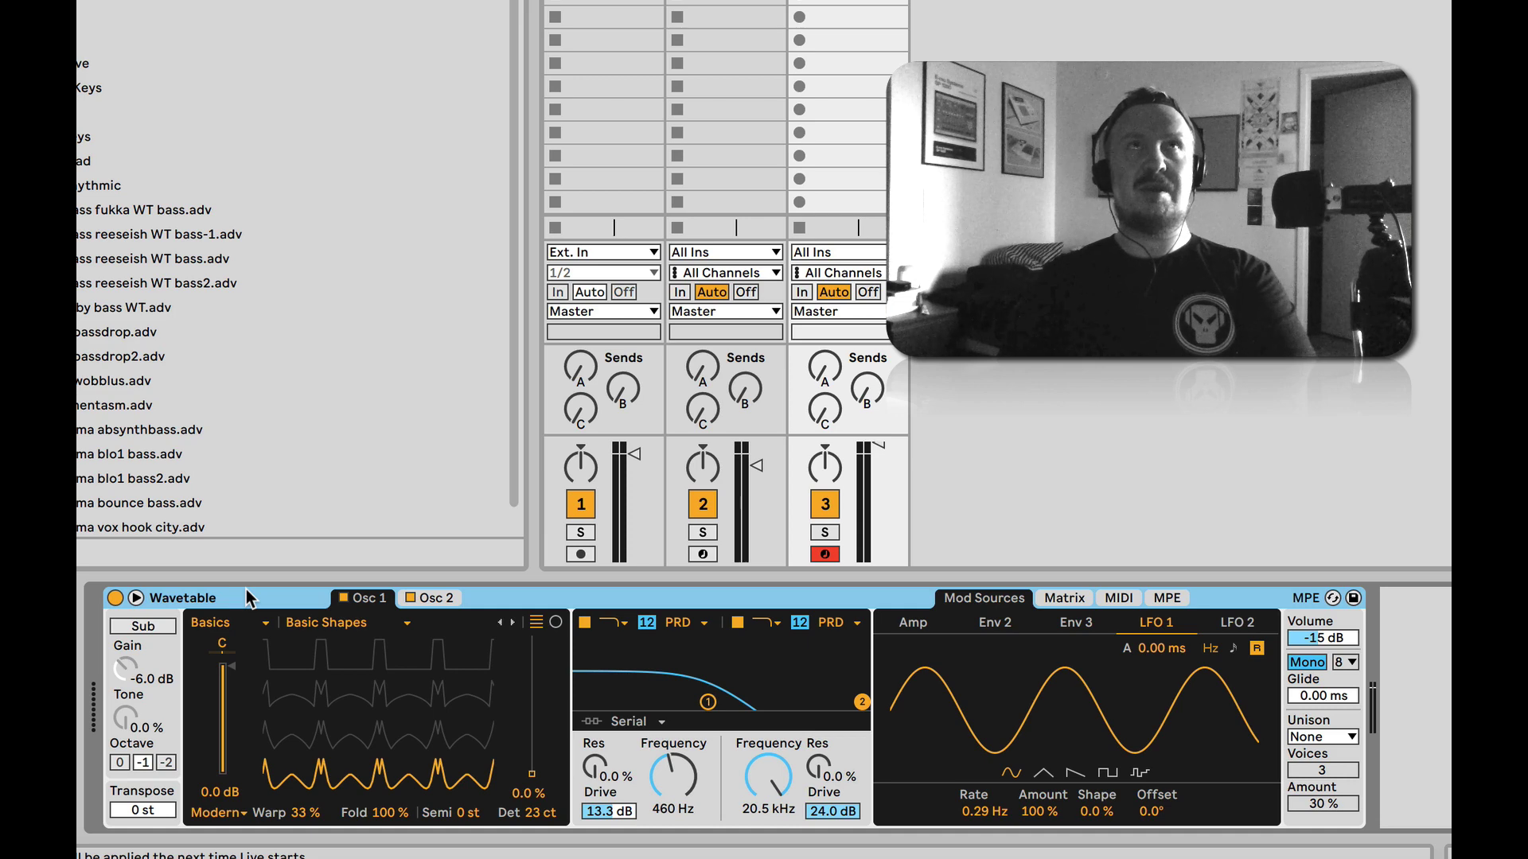
{"action": "key", "text": "ctrl+g"}
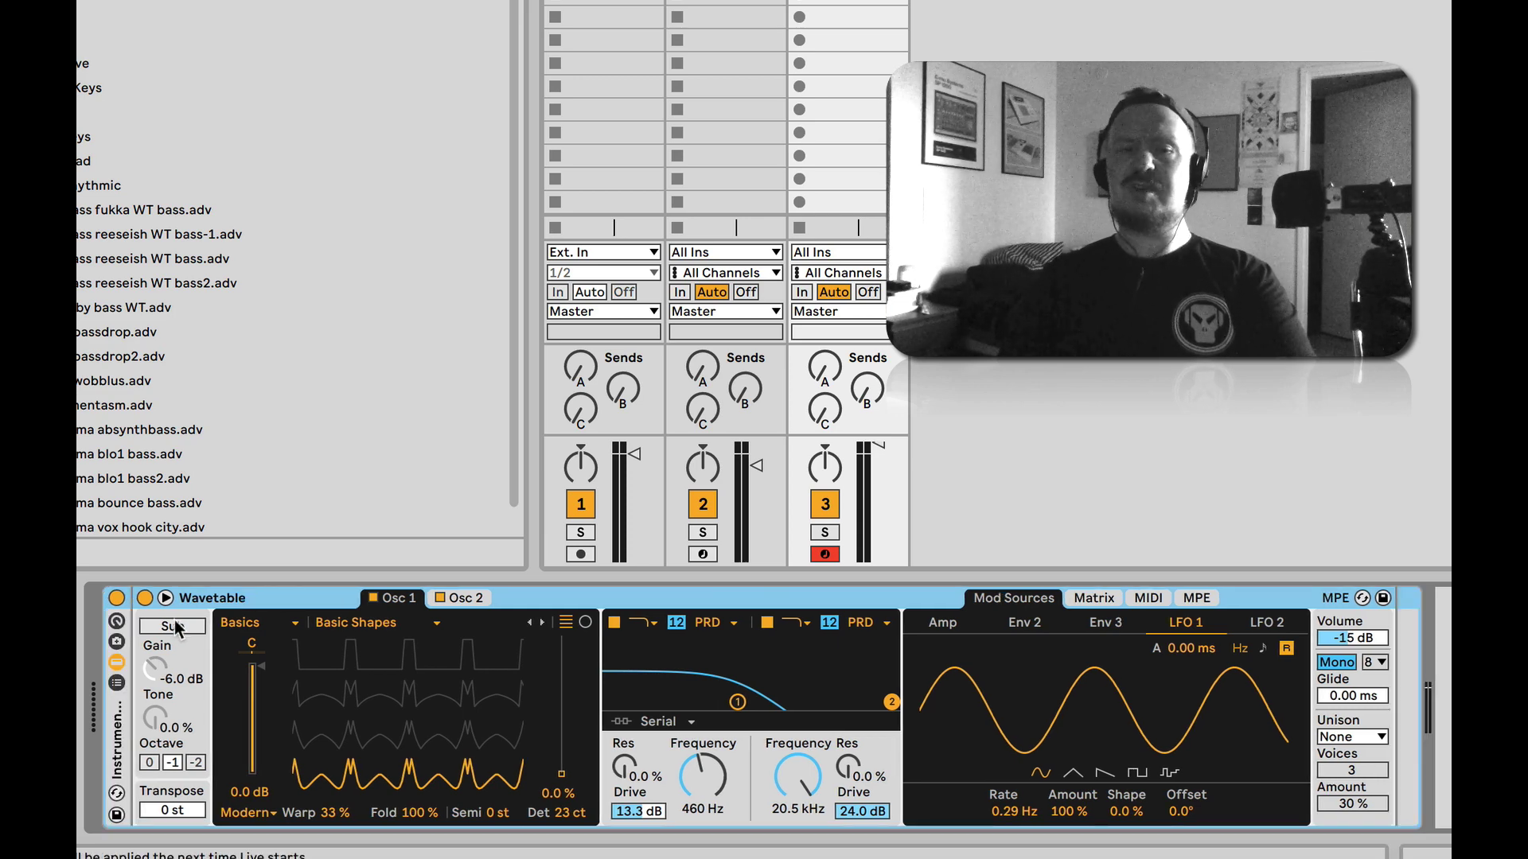
{"action": "key", "text": "ctrl+g"}
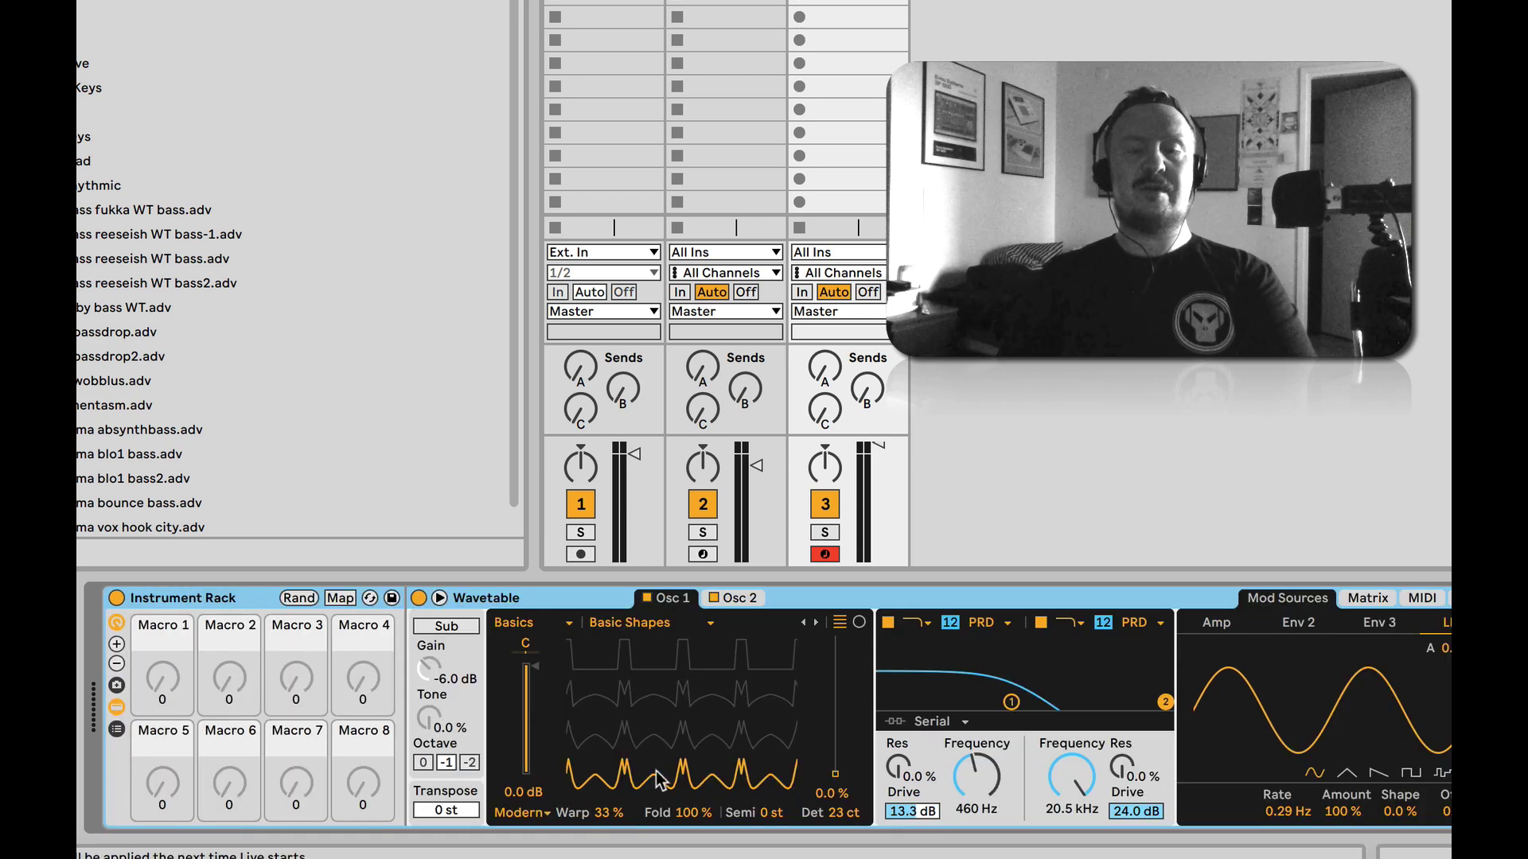
Map oscillator 1's Fold to Macro 4 and its Warp to Macro 3.
{"action": "right_click", "coordinate": [689, 813]}
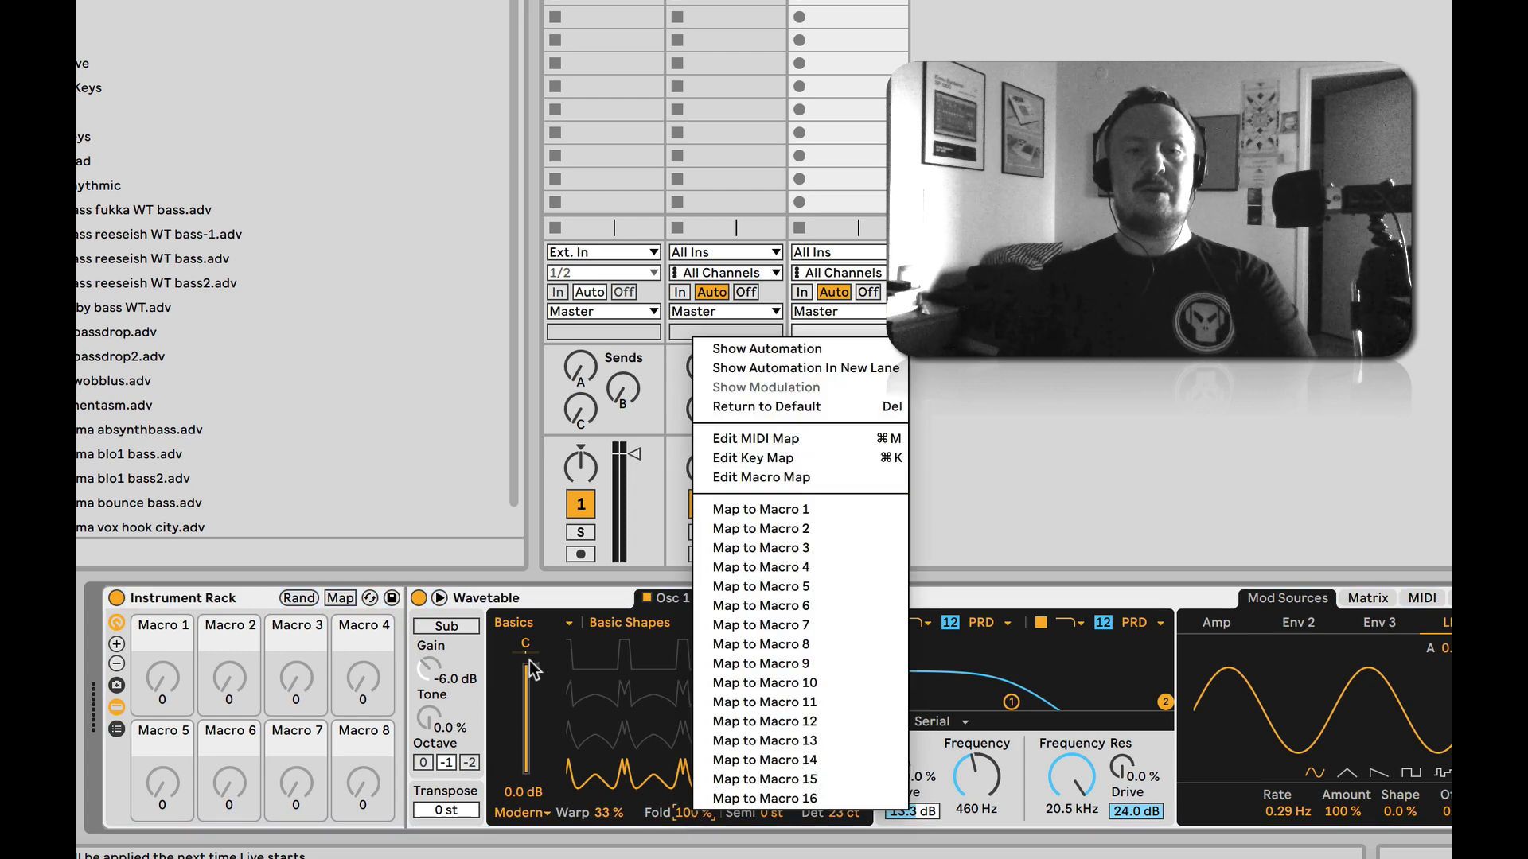
{"action": "left_click", "coordinate": [382, 682]}
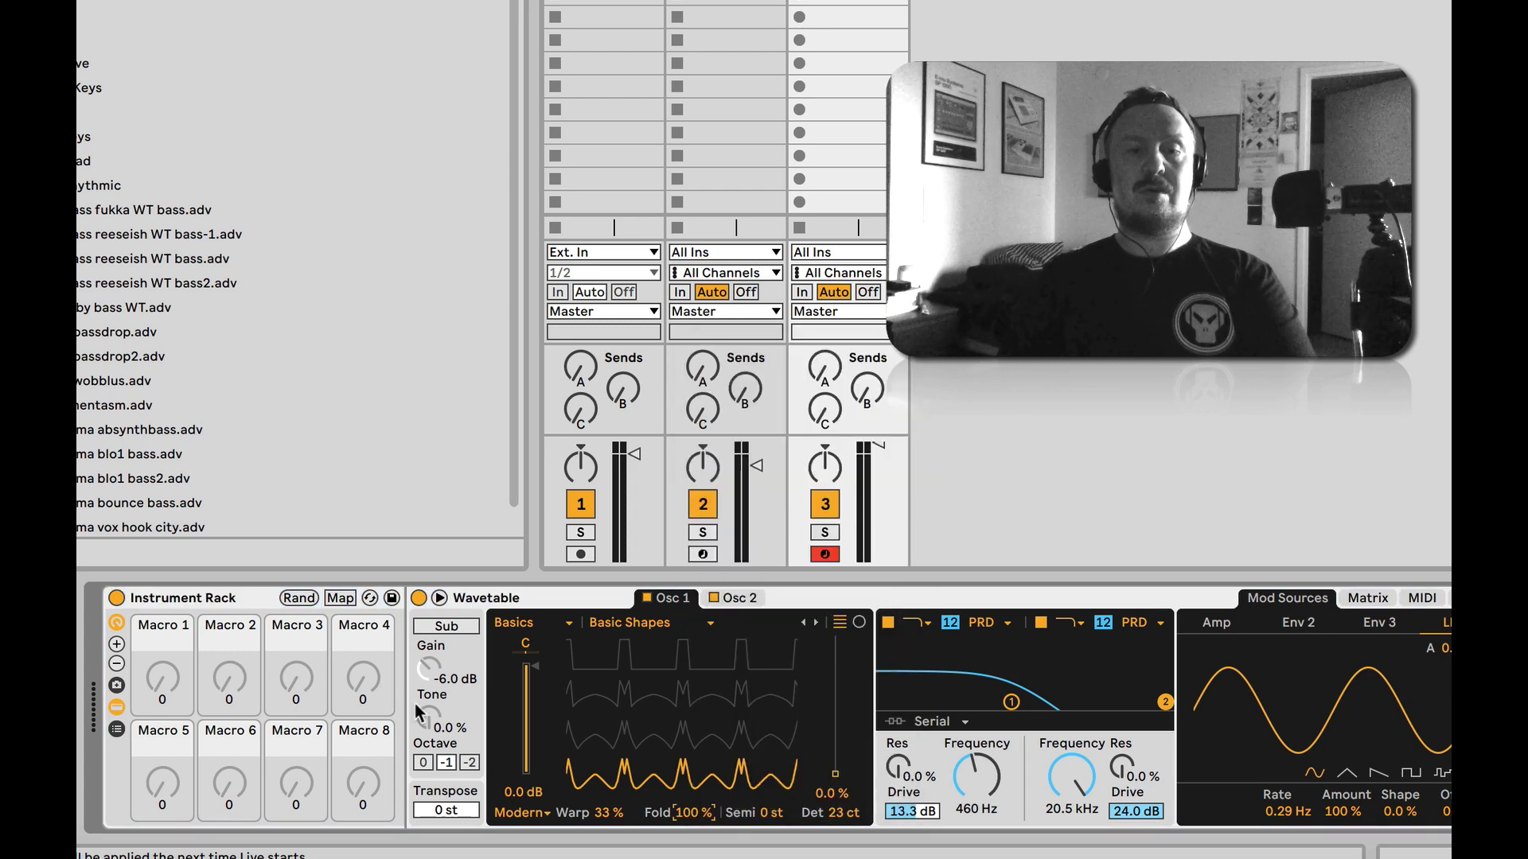
{"action": "right_click", "coordinate": [697, 814]}
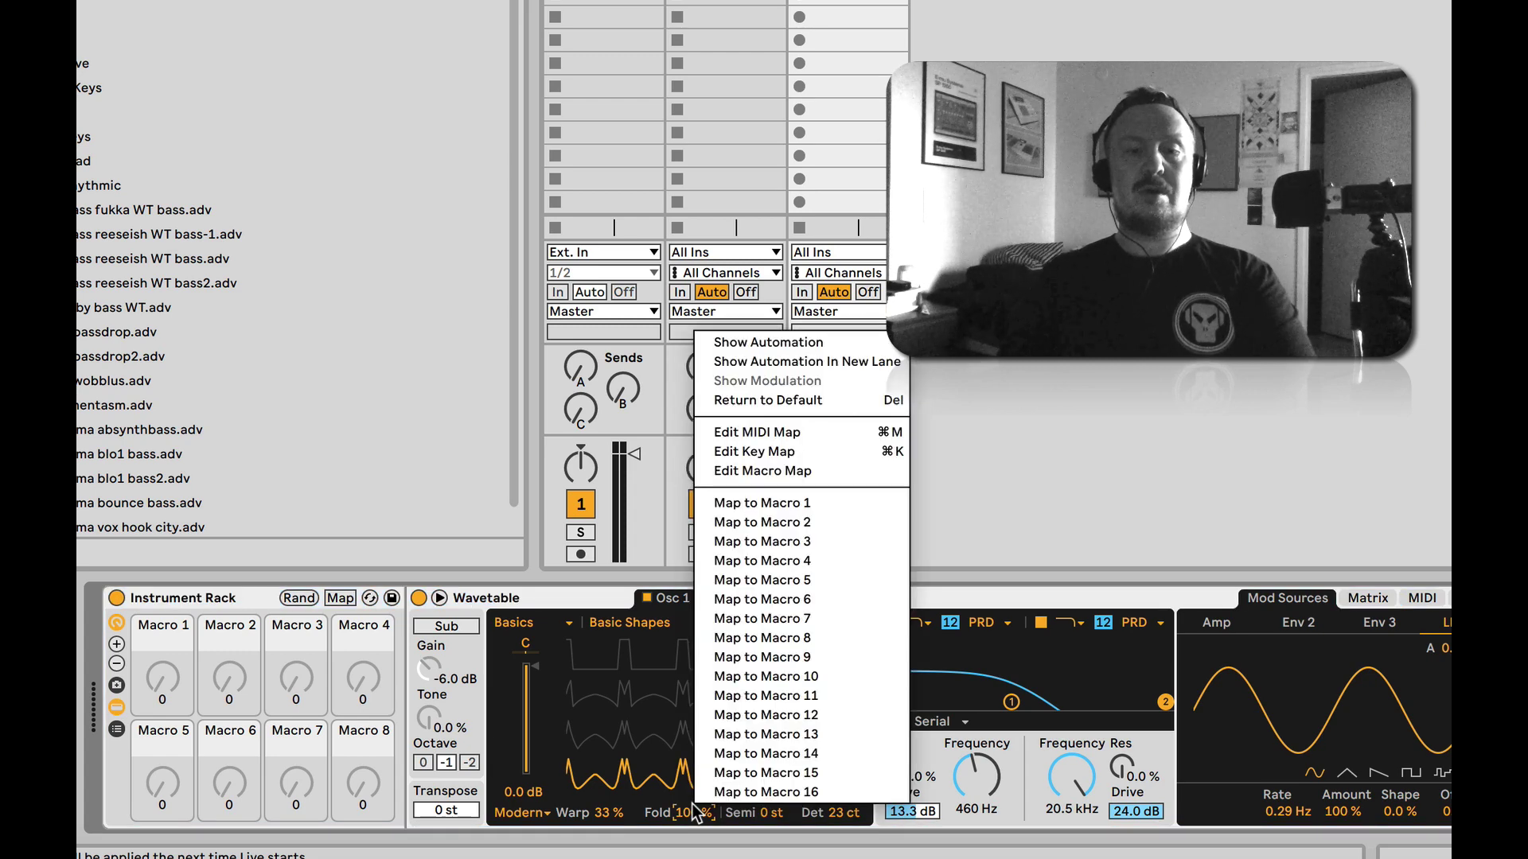
{"action": "left_click", "coordinate": [827, 560]}
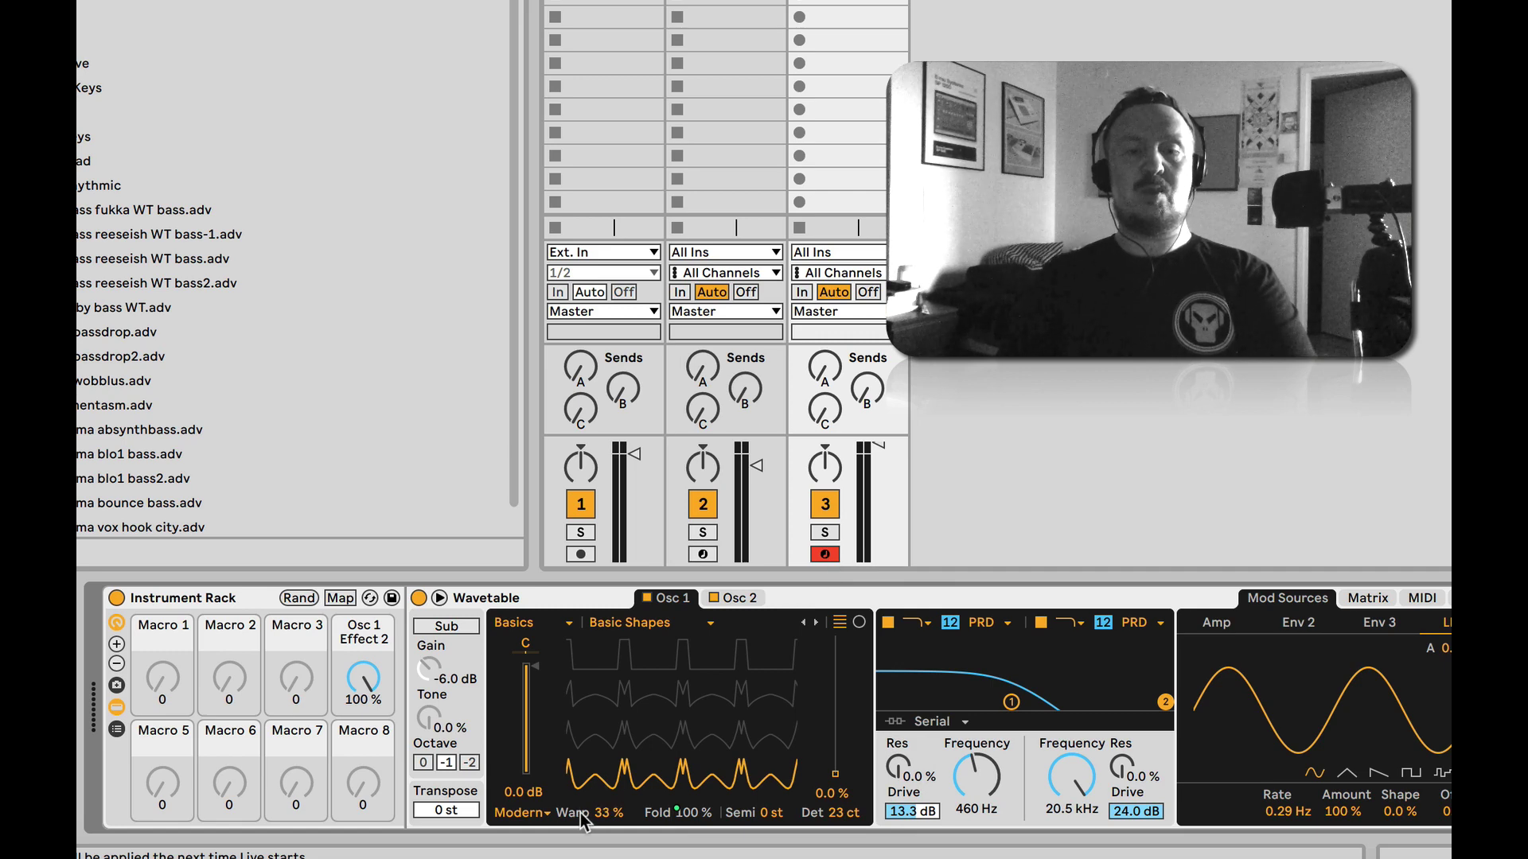
{"action": "right_click", "coordinate": [606, 819]}
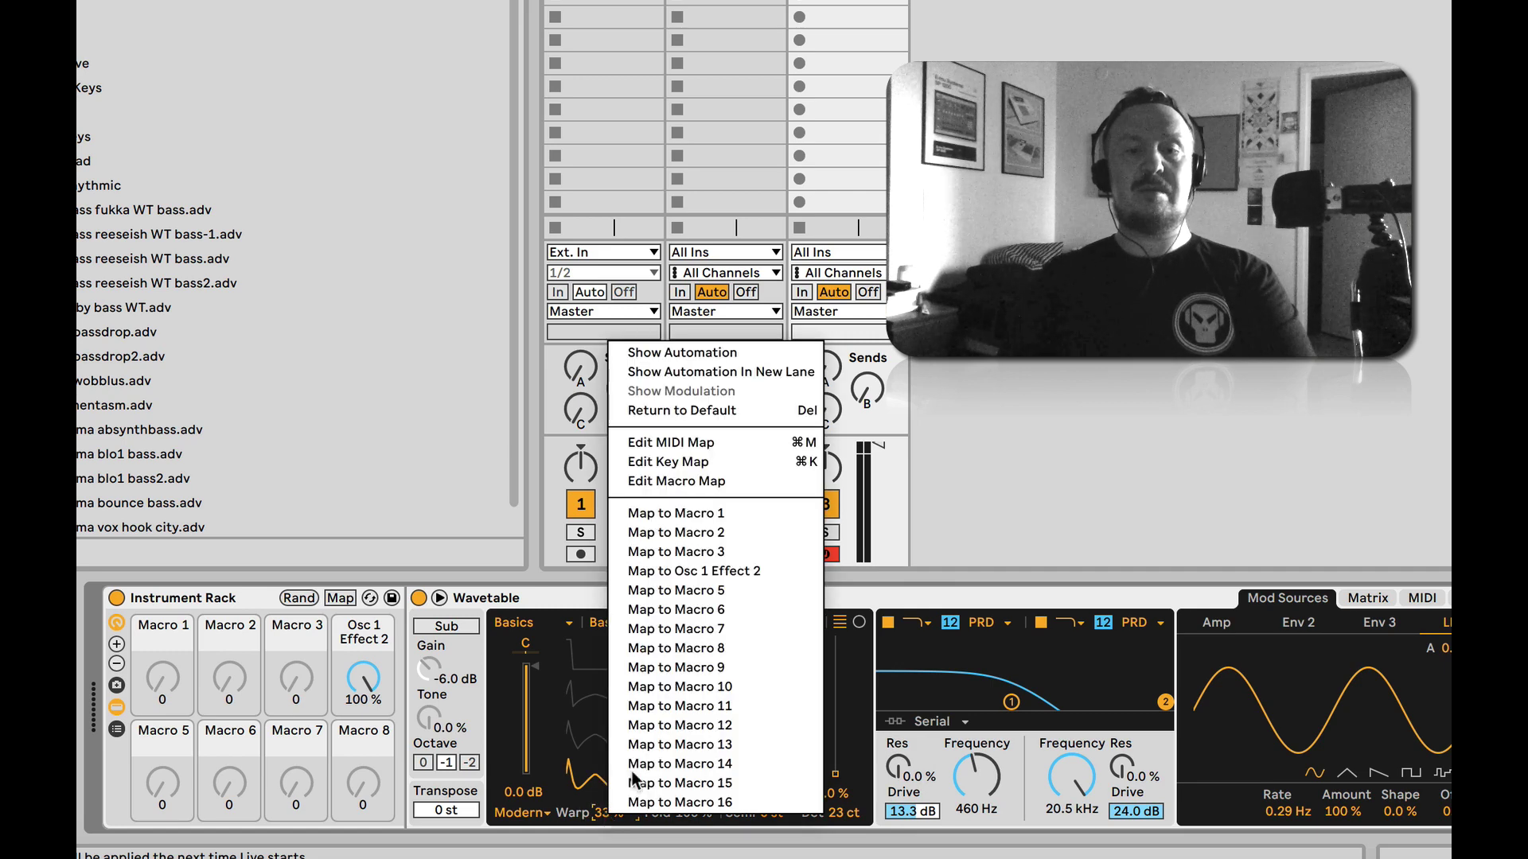
{"action": "left_click", "coordinate": [720, 549]}
Sweep the Fold macro down to 77% and back to 100%, and set the Warp macro to 39%.
{"action": "mouse_move", "coordinate": [356, 680]}
{"action": "left_mouse_down"}
{"action": "mouse_move", "coordinate": [357, 788]}
{"action": "mouse_move", "coordinate": [357, 680]}
{"action": "left_mouse_up"}
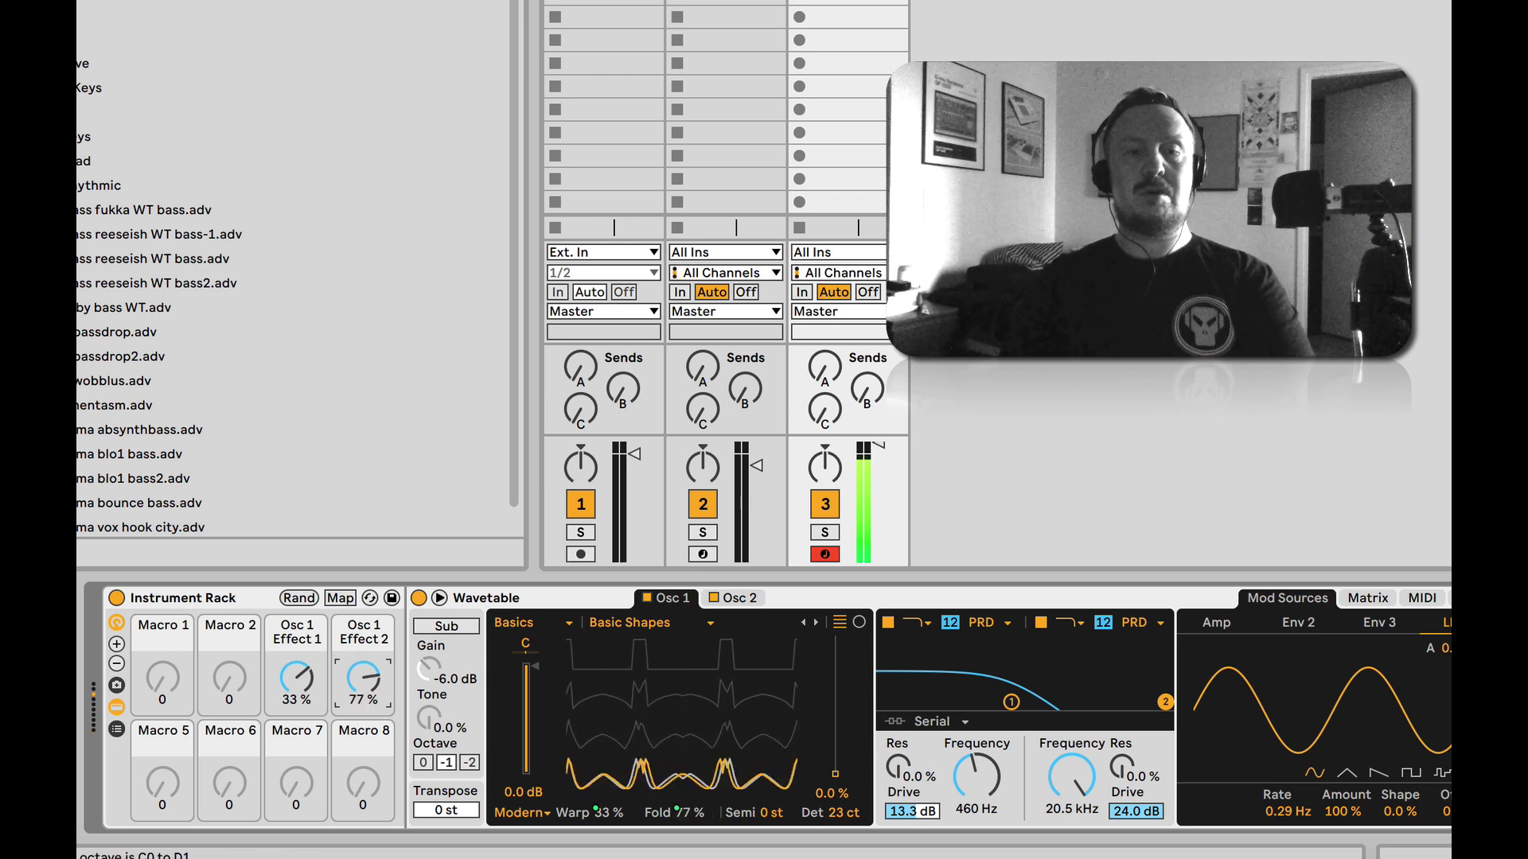
{"action": "mouse_move", "coordinate": [297, 678]}
{"action": "left_mouse_down"}
{"action": "mouse_move", "coordinate": [296, 629]}
{"action": "mouse_move", "coordinate": [296, 672]}
{"action": "left_mouse_up"}
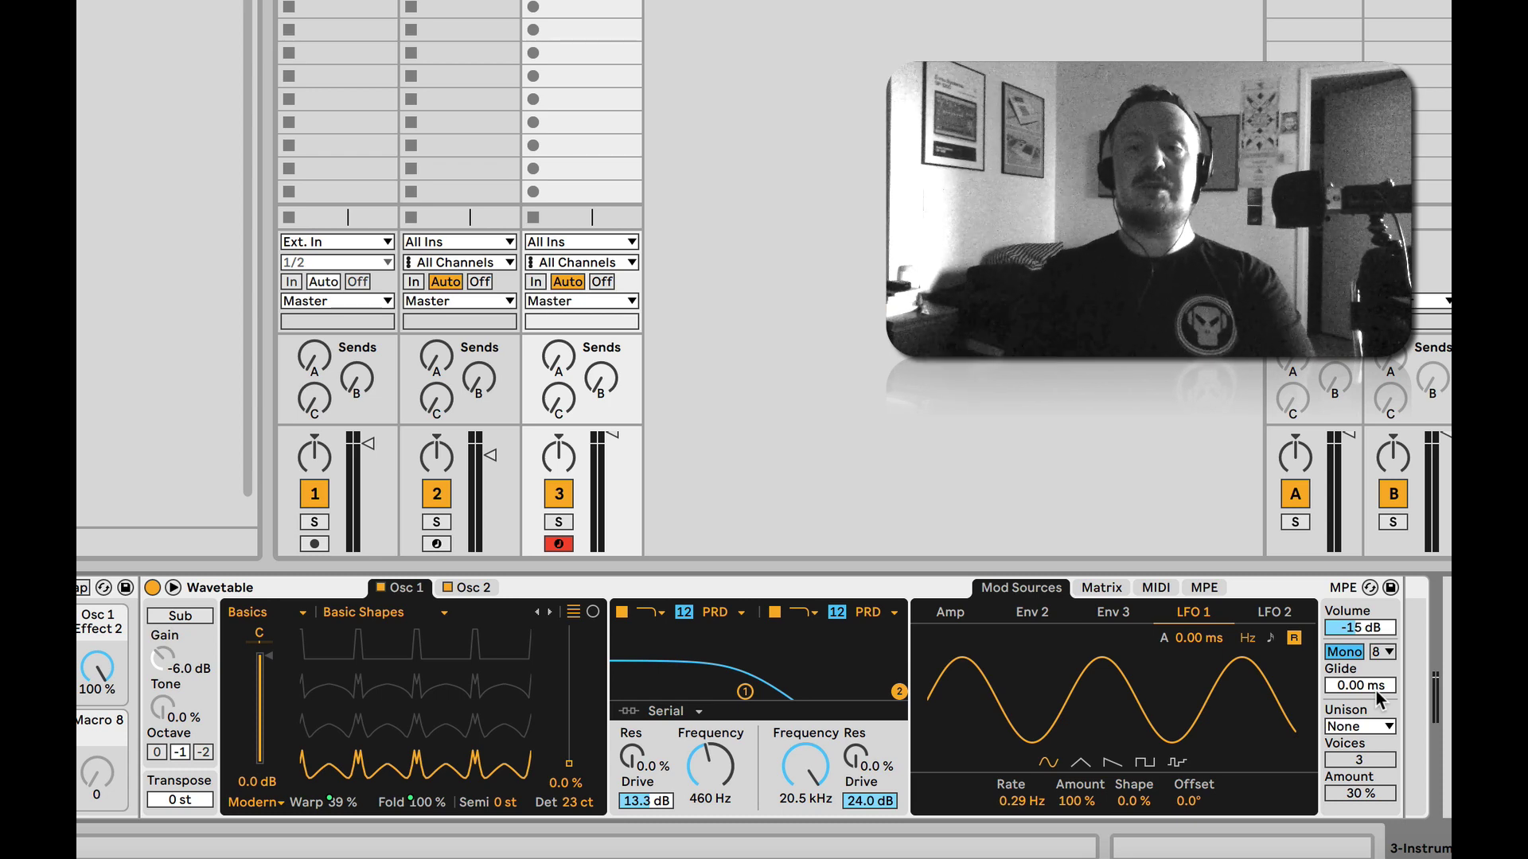
Set the synth's glide to 88.4 ms, then briefly switch to track 2 and return to track 3.
{"action": "left_click_drag", "start_coordinate": [1377, 691], "coordinate": [1376, 678]}
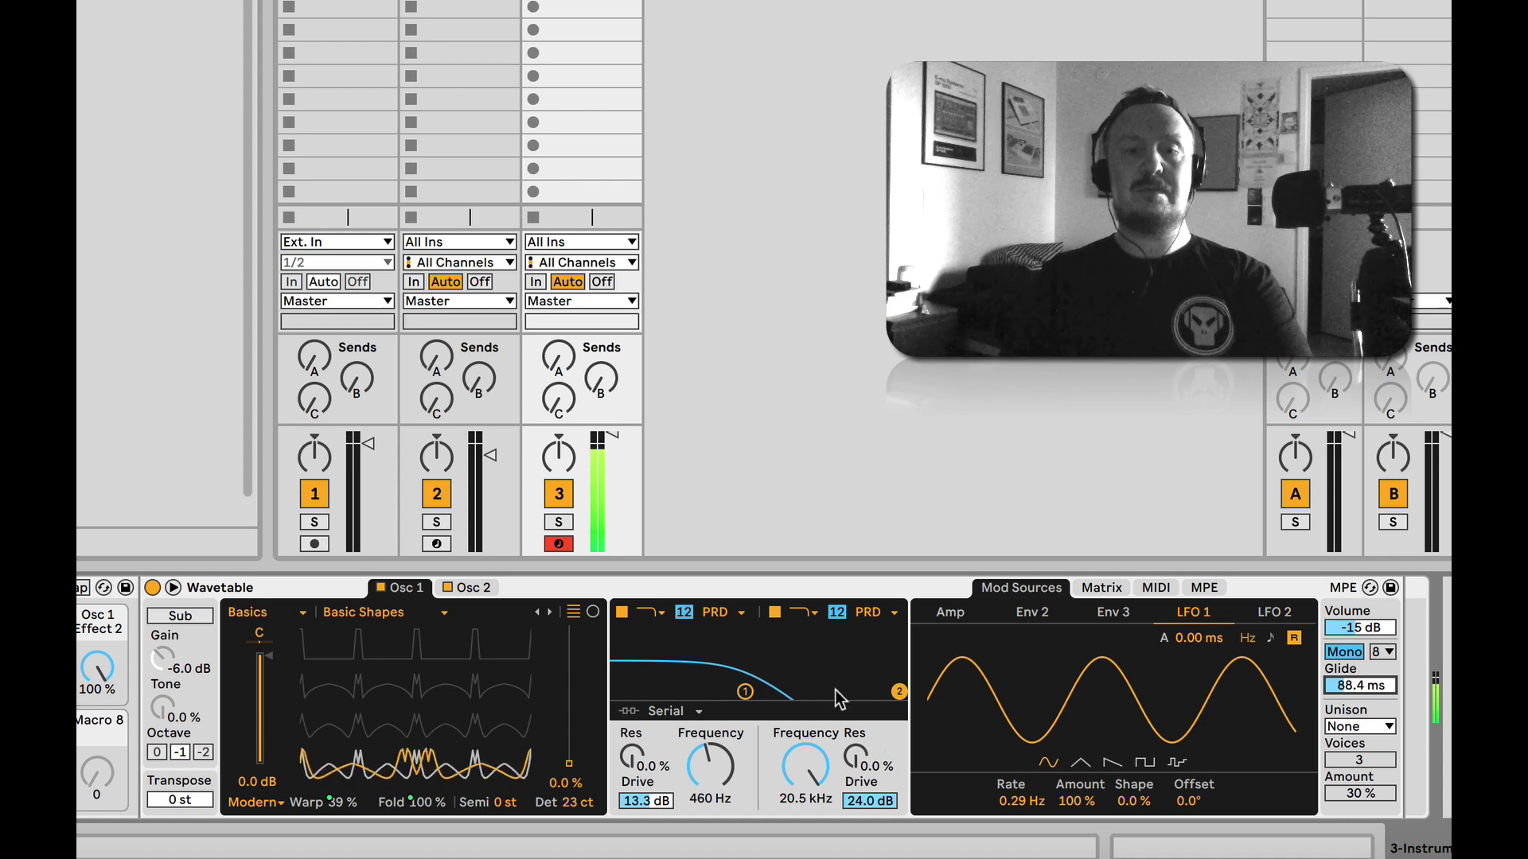
{"action": "left_click", "coordinate": [459, 4]}
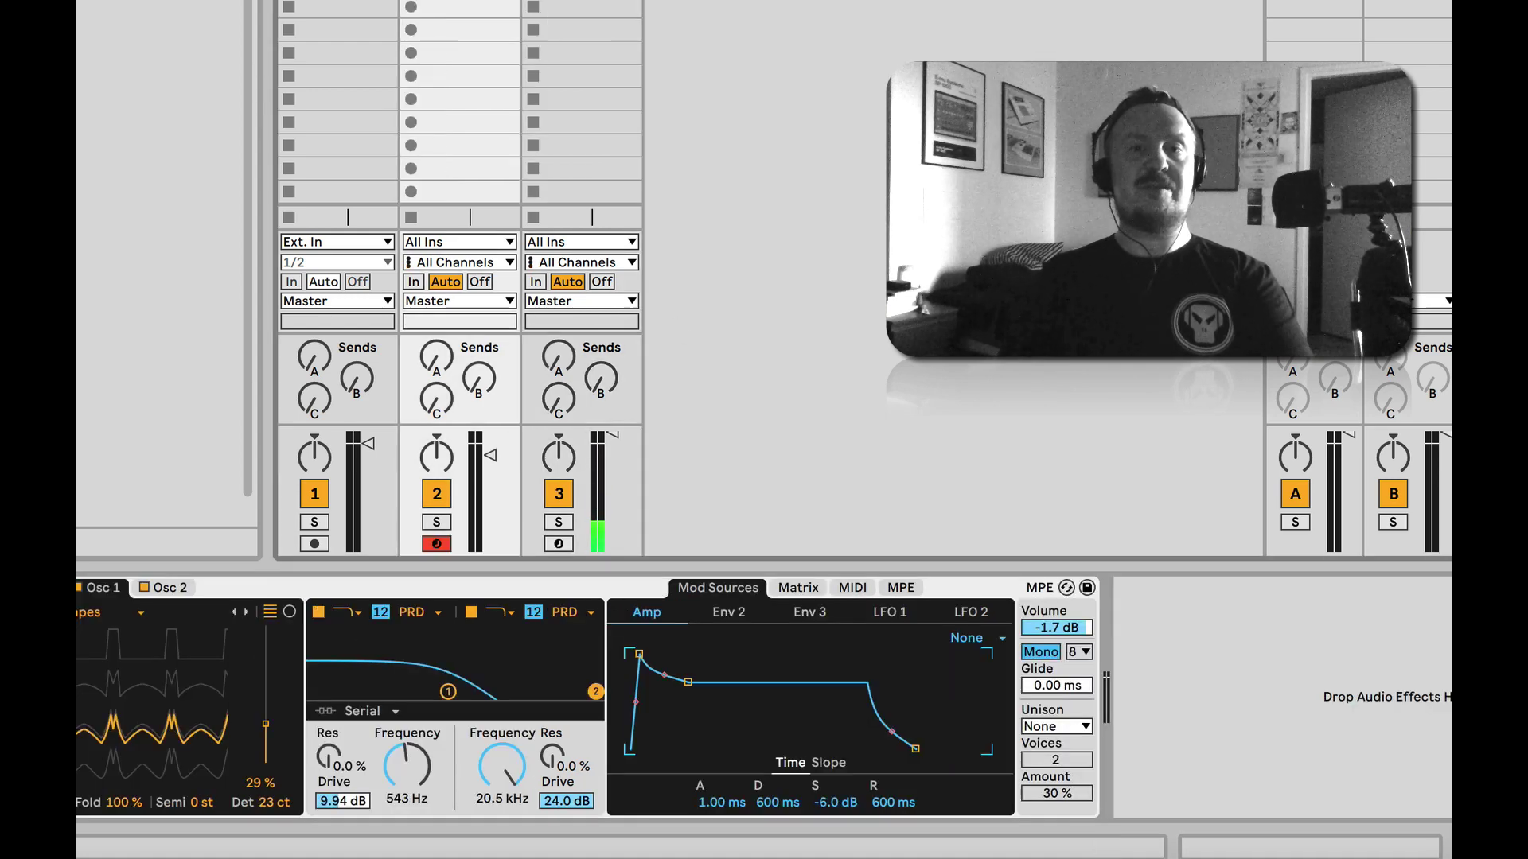
{"action": "left_click", "coordinate": [582, 4]}
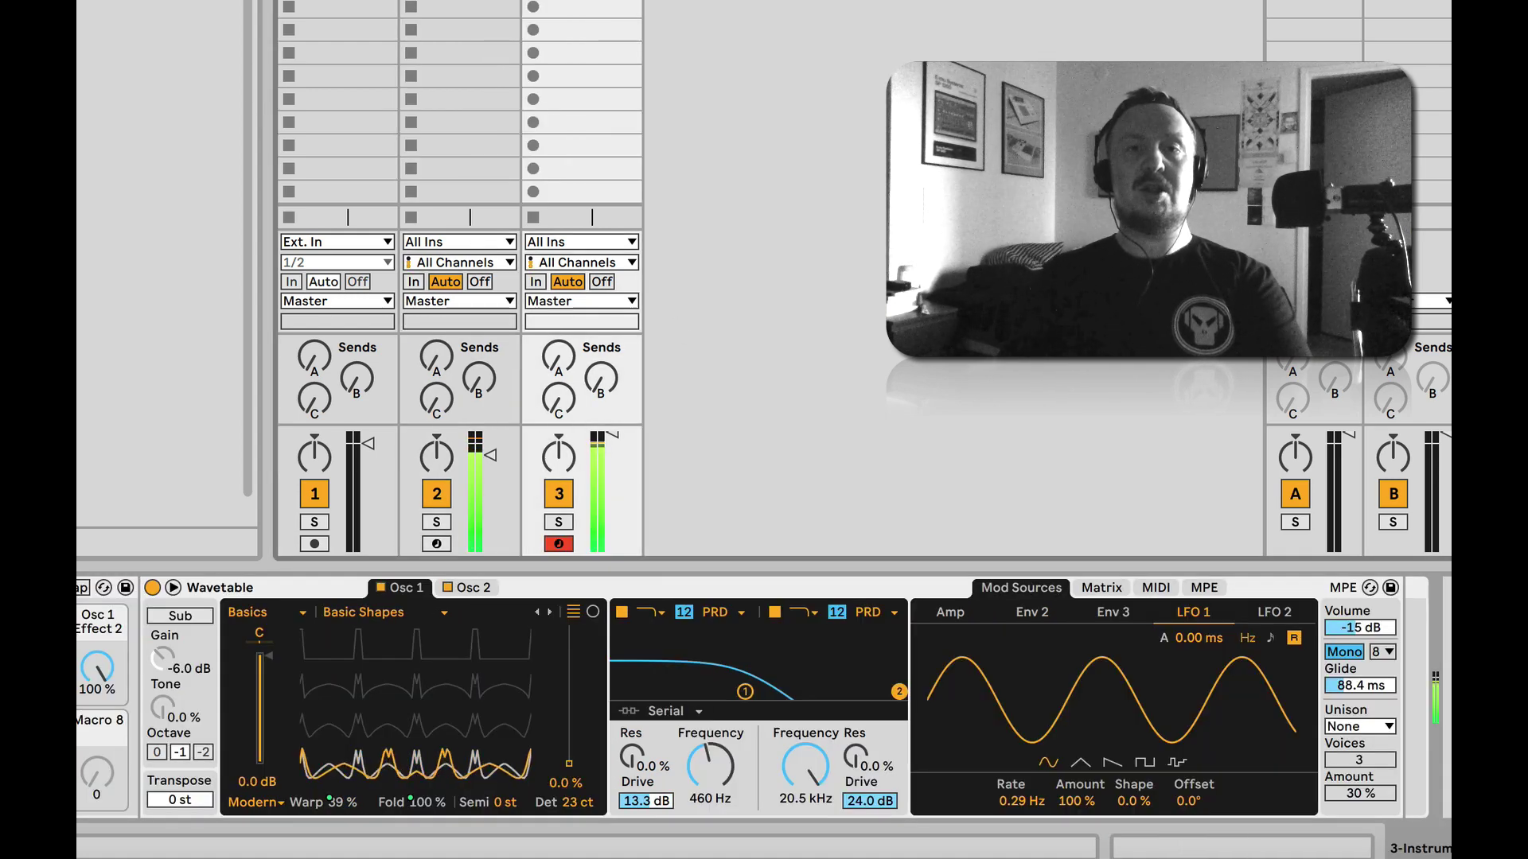
Try the Random Note and Shimmer unison modes and settle on Classic.
{"action": "left_click", "coordinate": [1359, 726]}
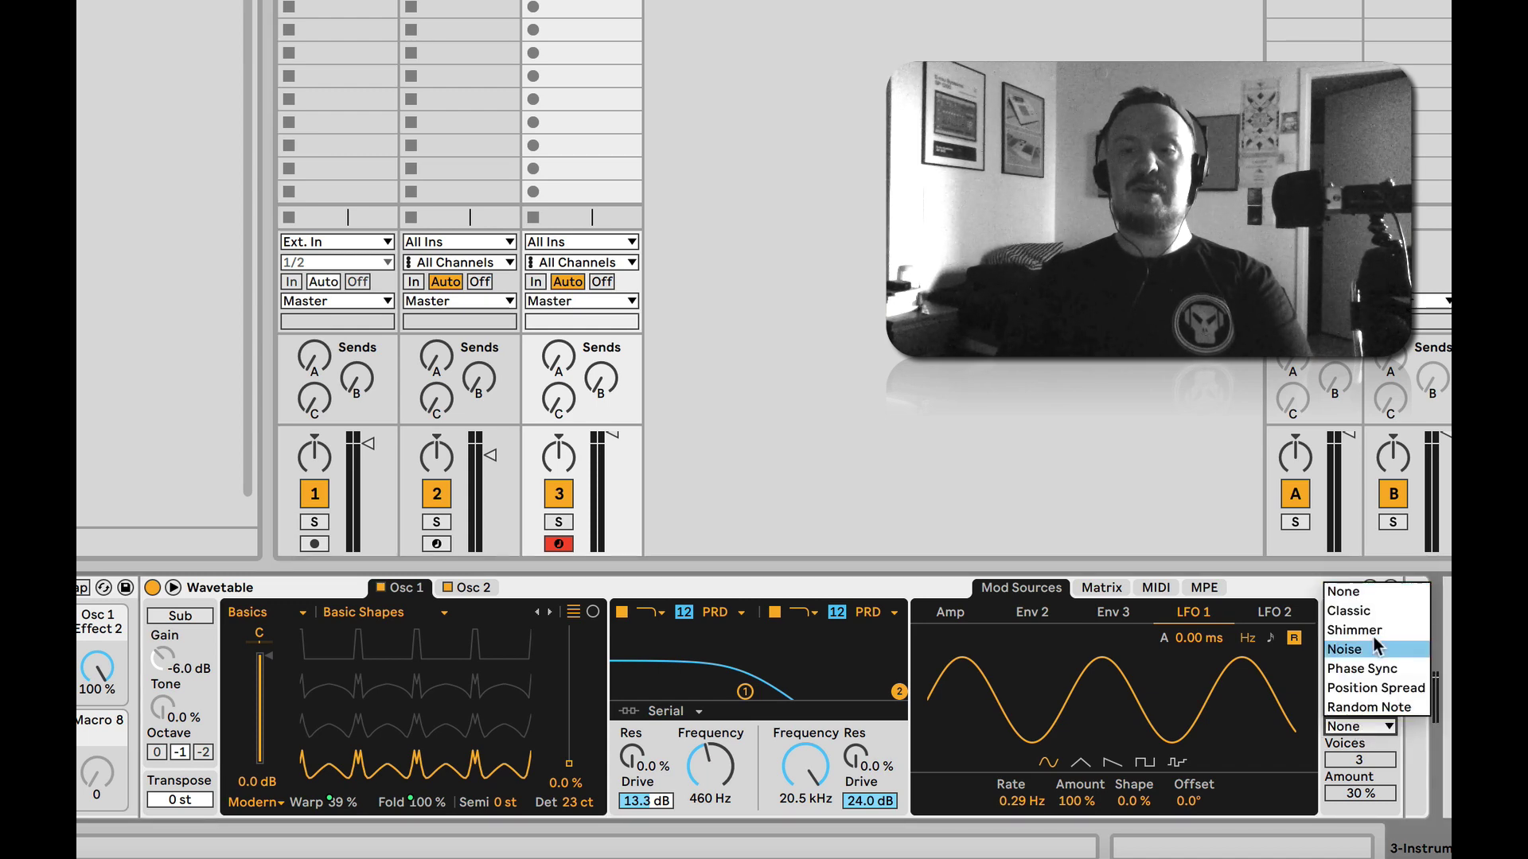
{"action": "left_click", "coordinate": [1362, 611]}
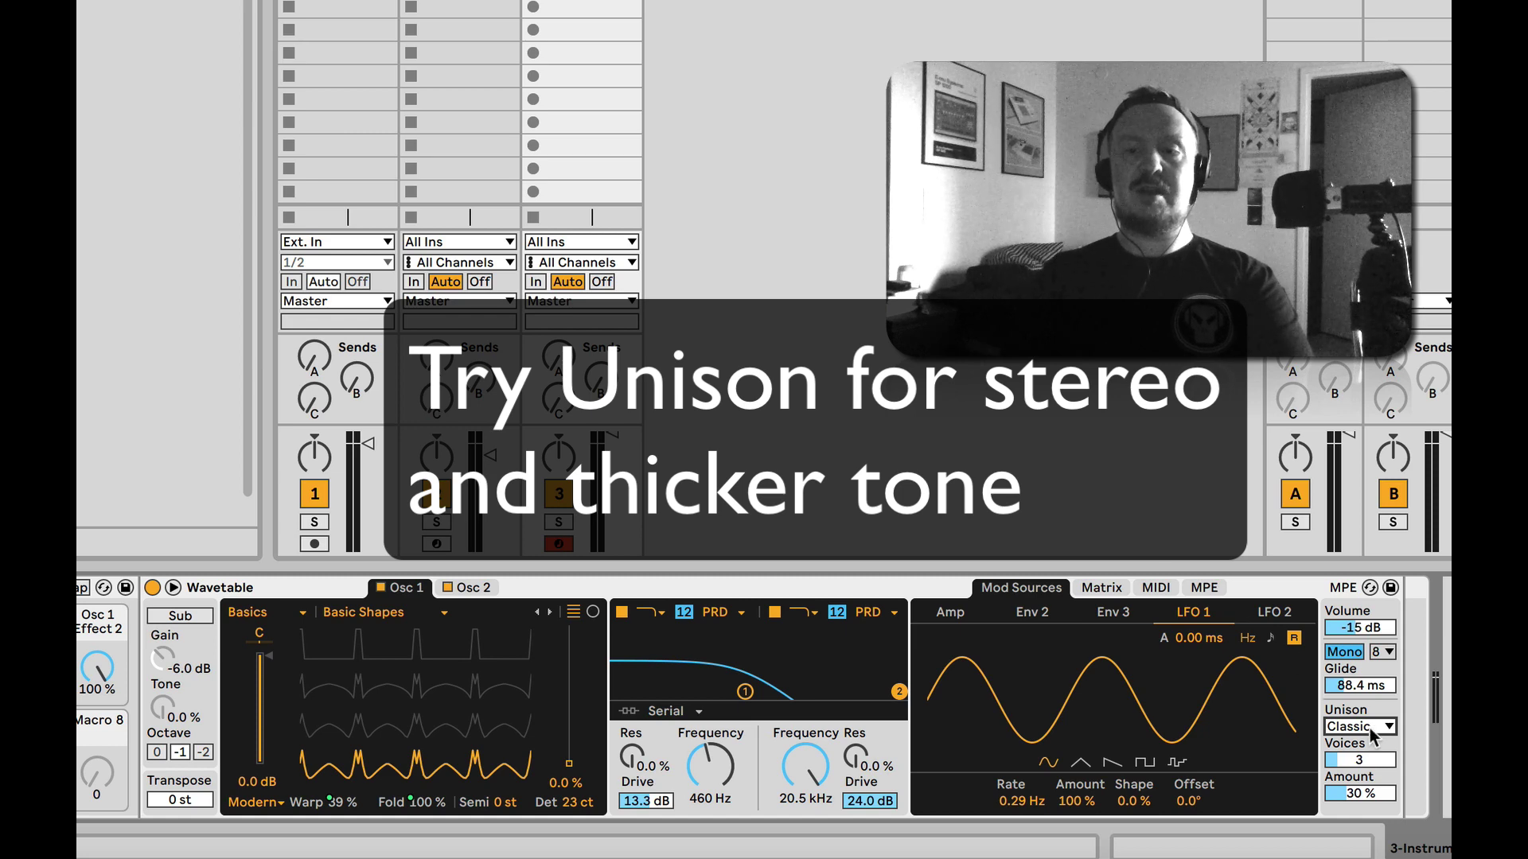
{"action": "left_click", "coordinate": [1372, 732]}
{"action": "left_click", "coordinate": [1361, 720]}
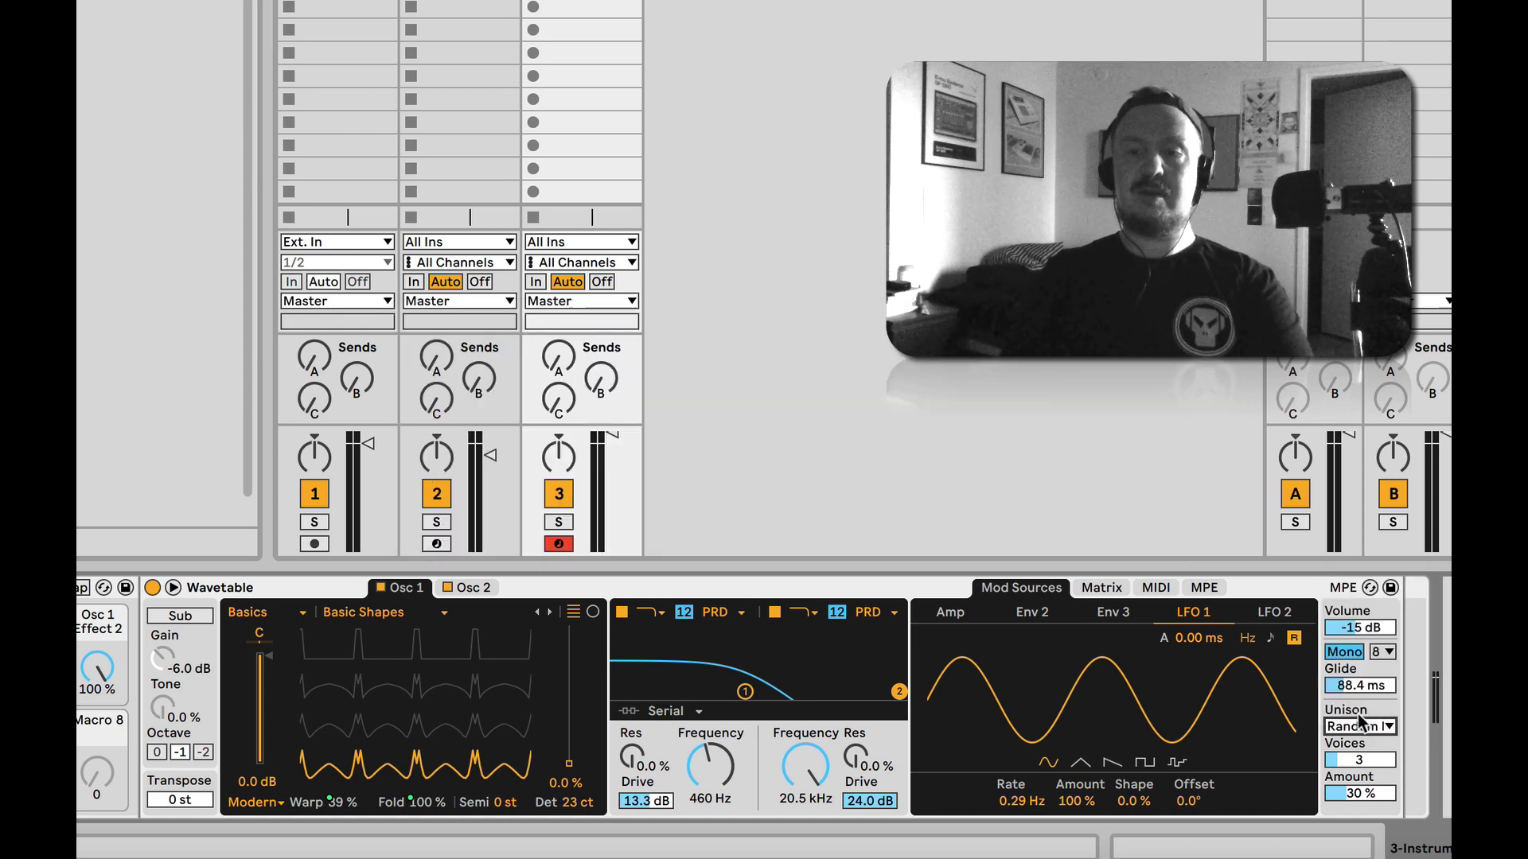
{"action": "scroll", "coordinate": [1374, 729], "scroll_direction": "up", "scroll_amount": 3}
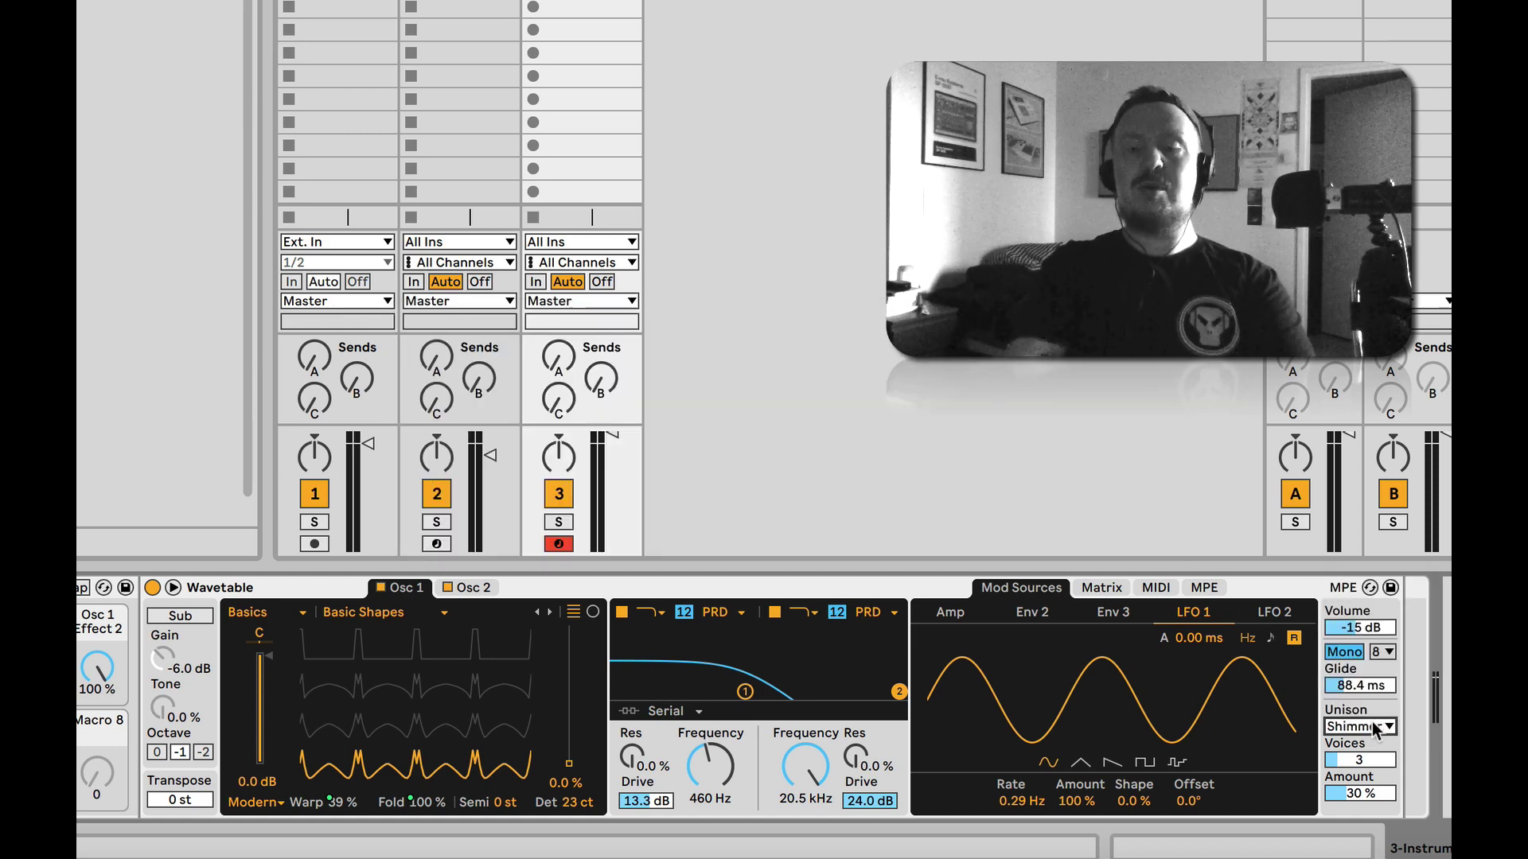
{"action": "scroll", "coordinate": [1374, 729], "scroll_direction": "down", "scroll_amount": 1}
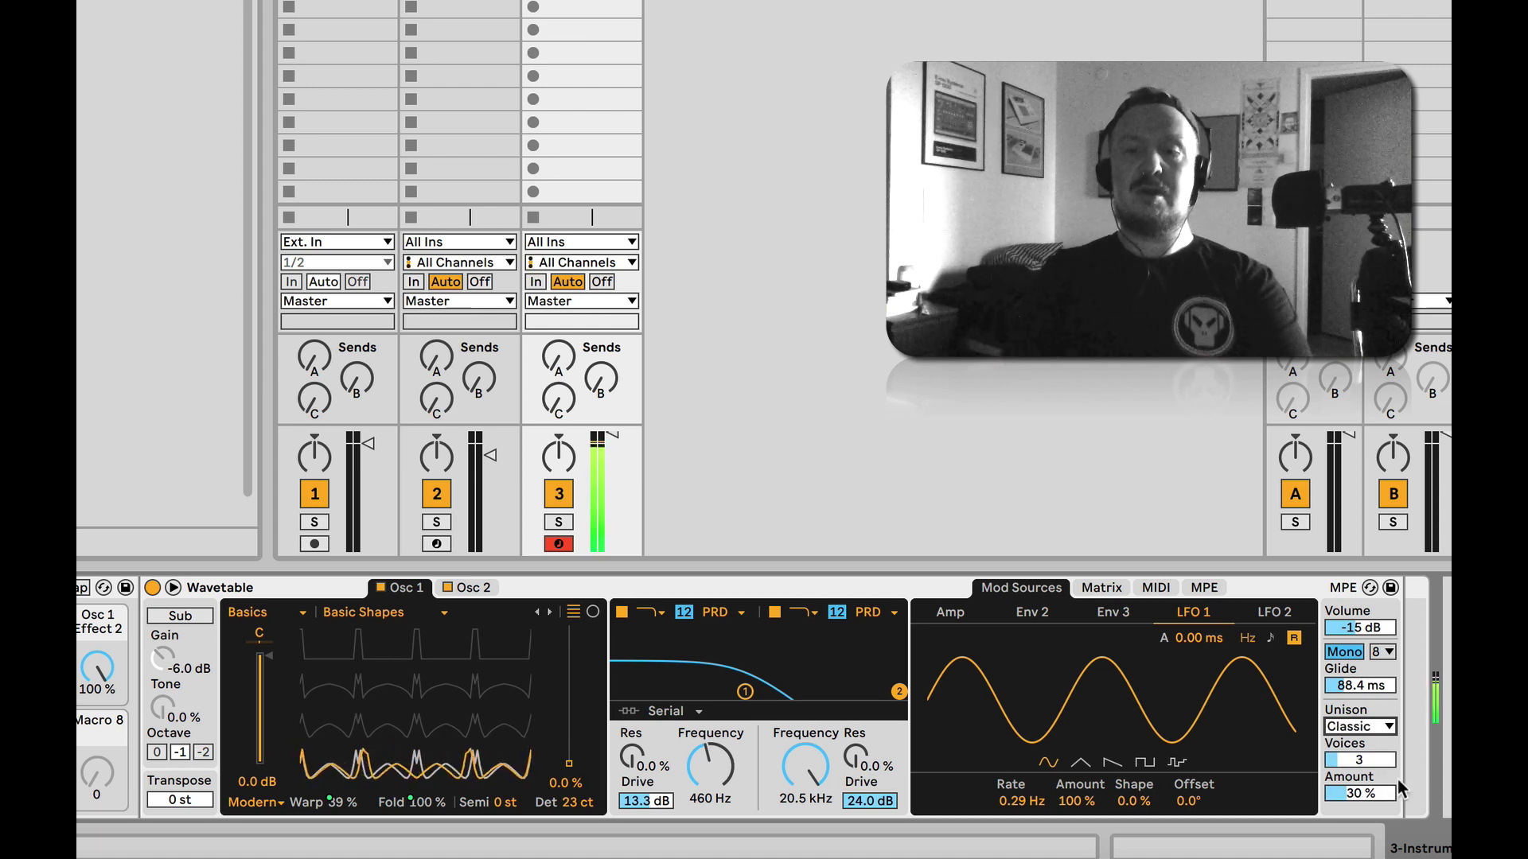
Set the unison to 2 voices and its amount to 15%.
{"action": "left_click", "coordinate": [1363, 762]}
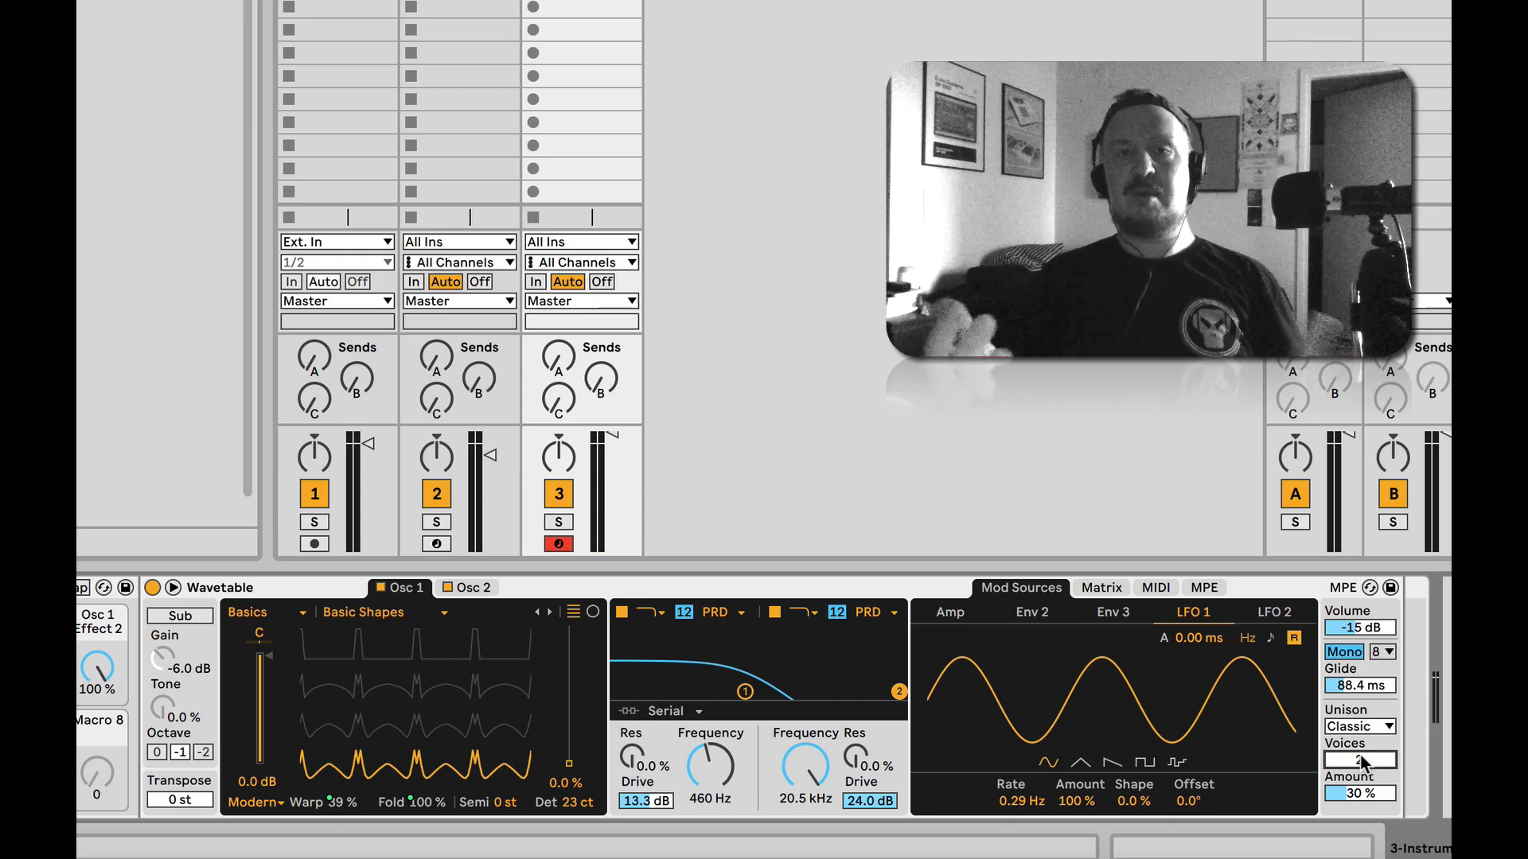
{"action": "left_click", "coordinate": [1361, 794]}
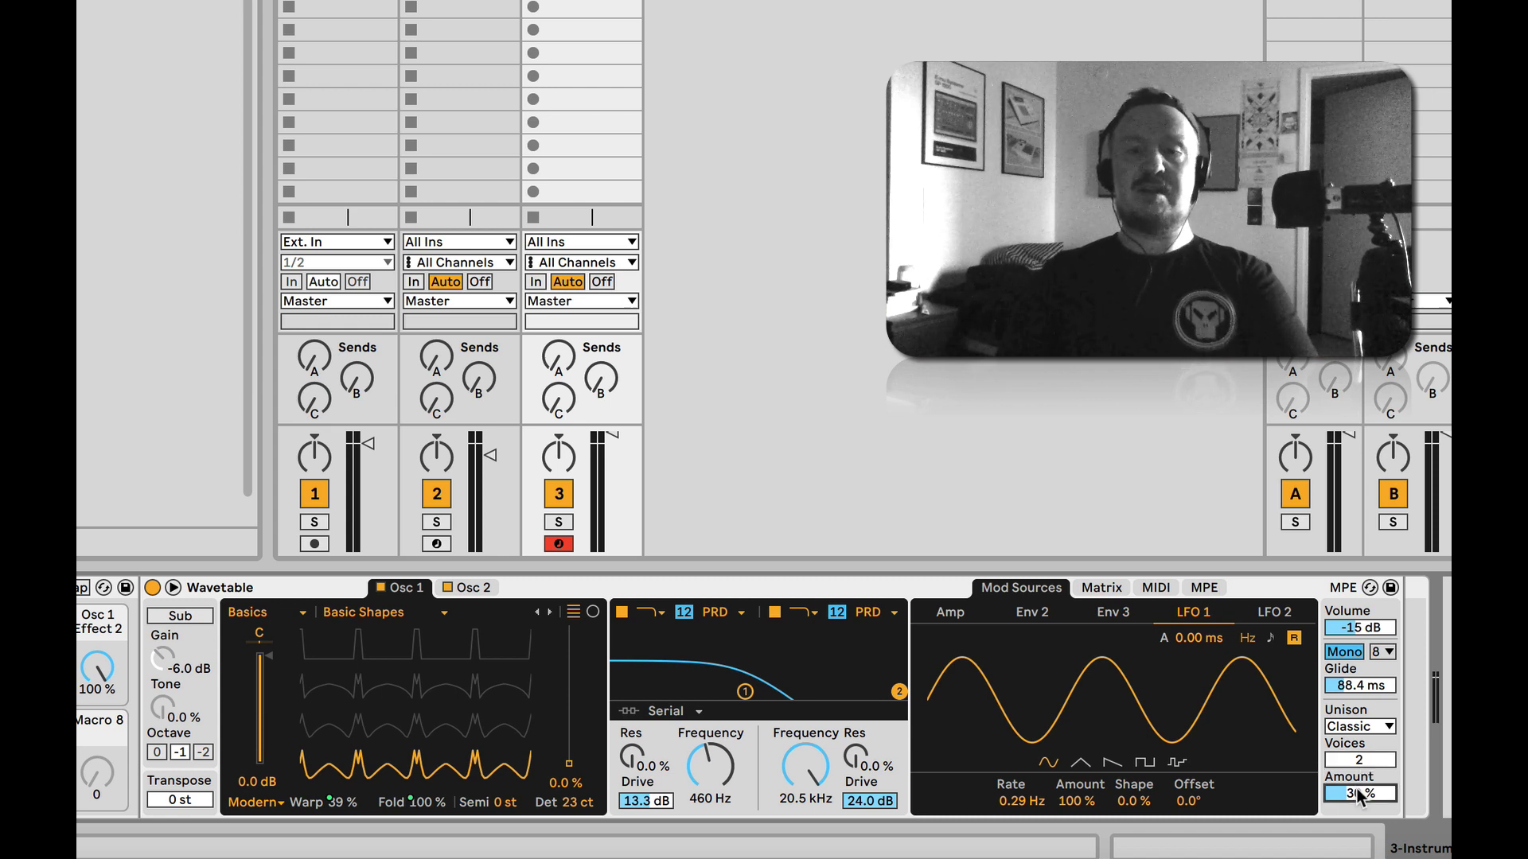
{"action": "left_click_drag", "start_coordinate": [1358, 794], "coordinate": [1358, 834]}
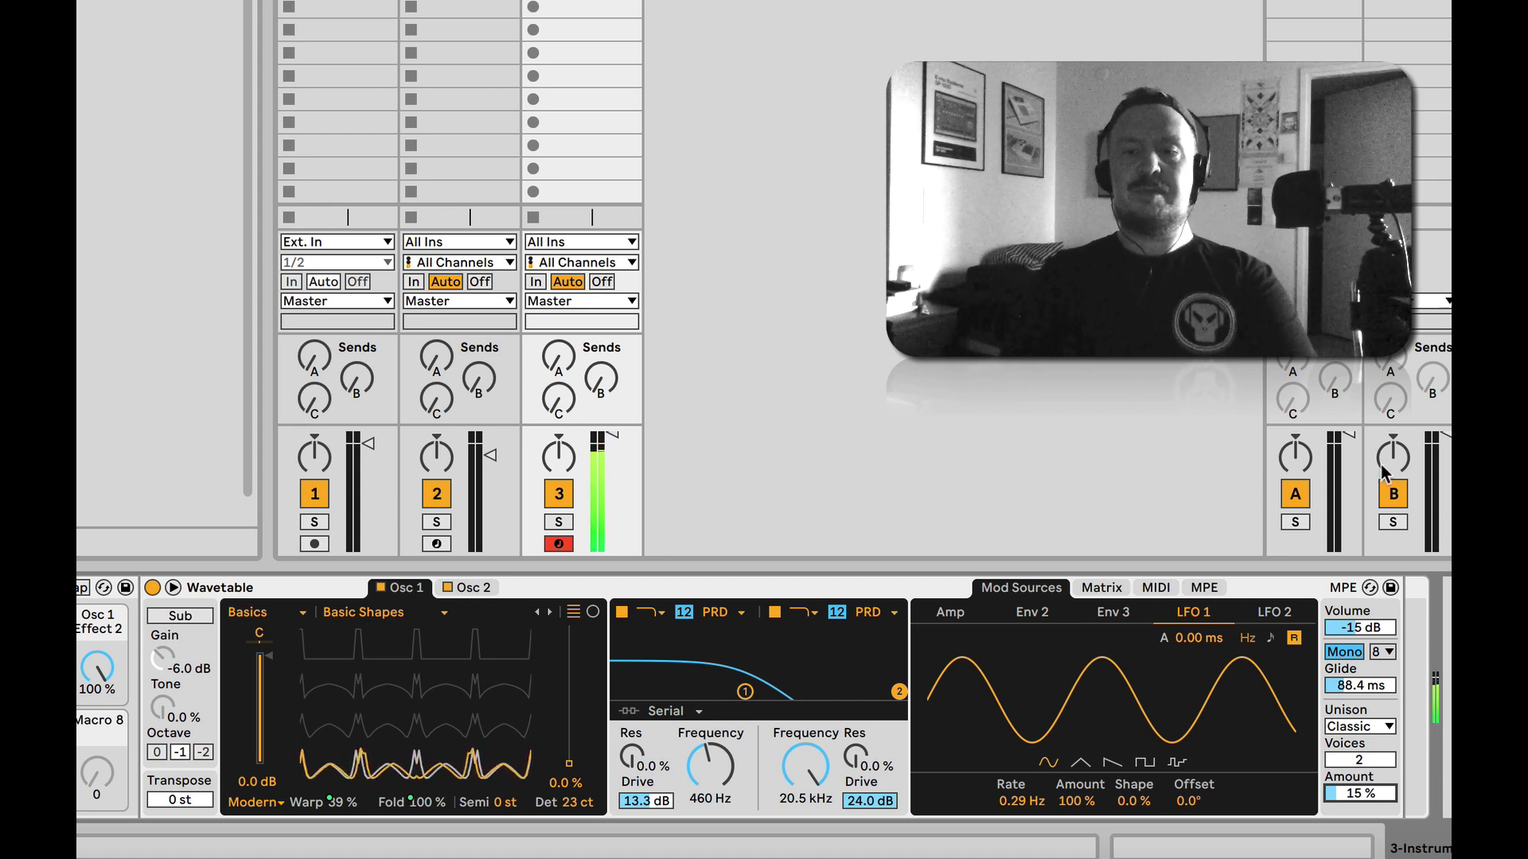
Switch the unison mode to Noise, with the amount at 100% and 6 voices.
{"action": "left_click", "coordinate": [1371, 726]}
{"action": "left_click", "coordinate": [1371, 727]}
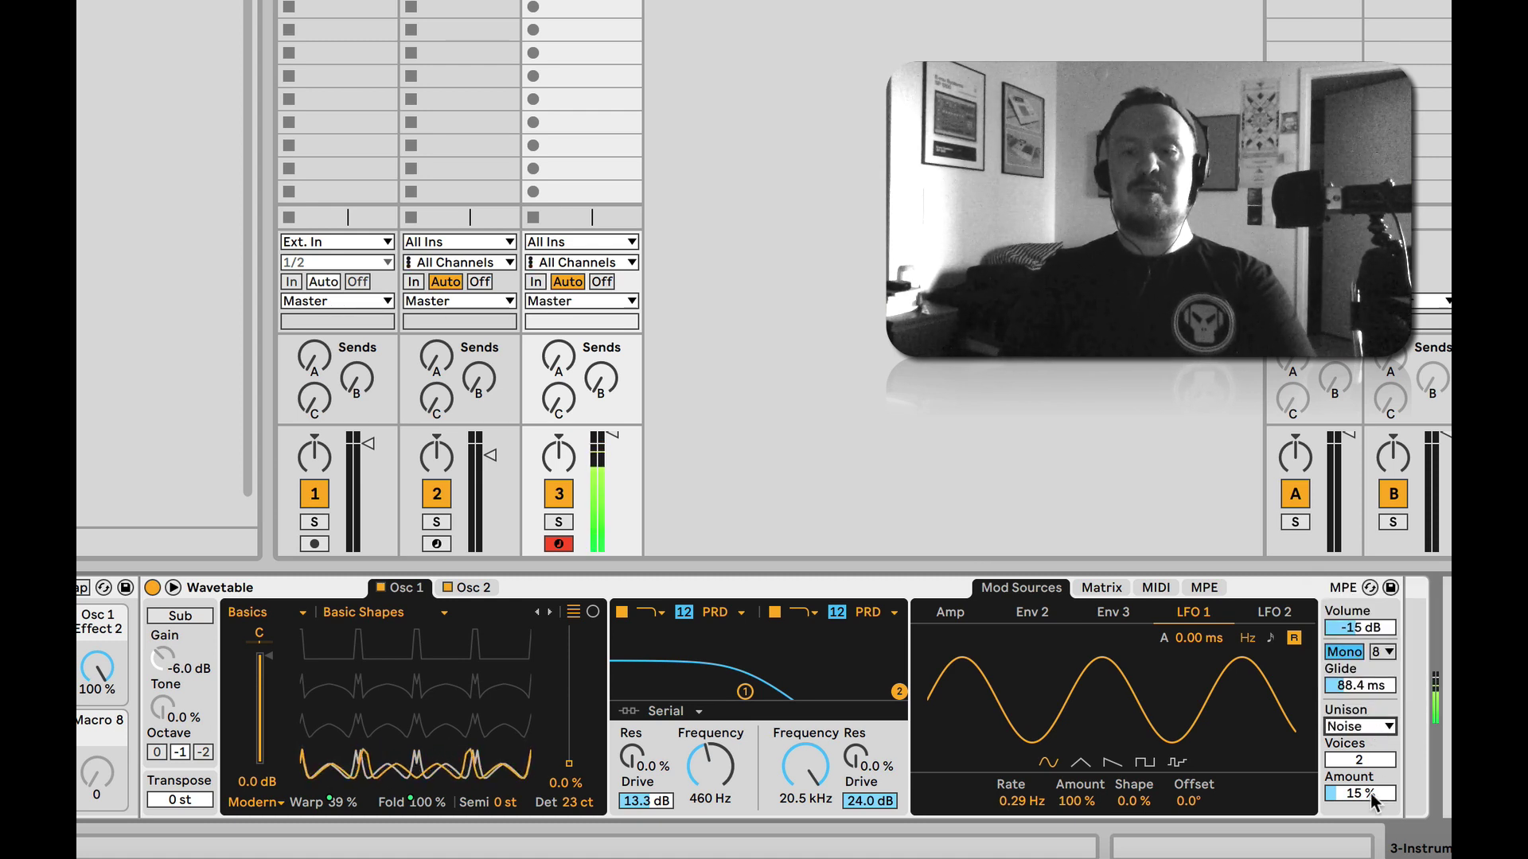
{"action": "left_click_drag", "start_coordinate": [1374, 799], "coordinate": [1358, 763]}
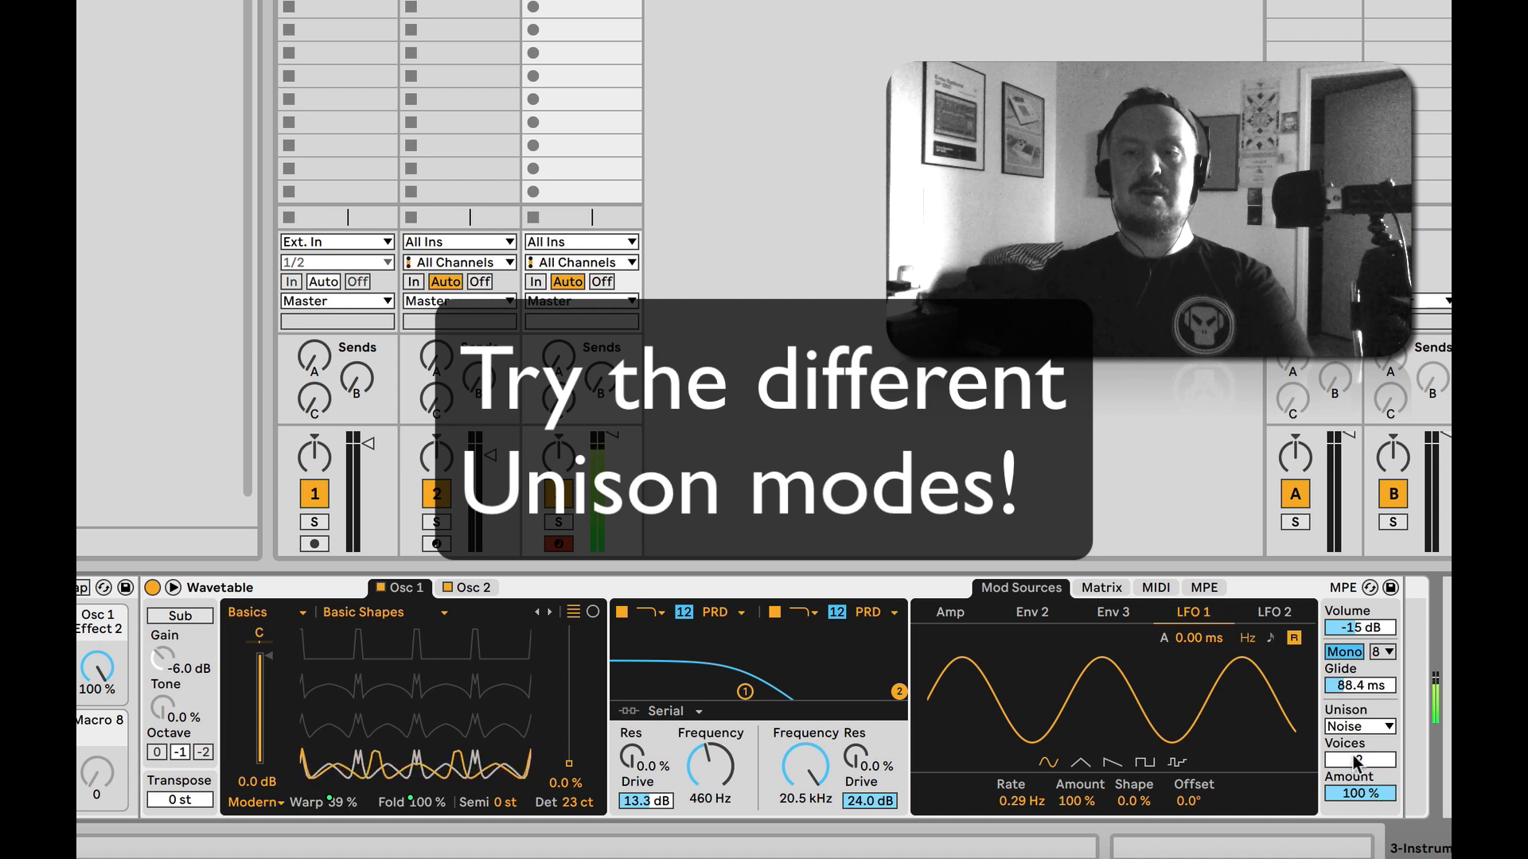
{"action": "left_click", "coordinate": [1358, 762]}
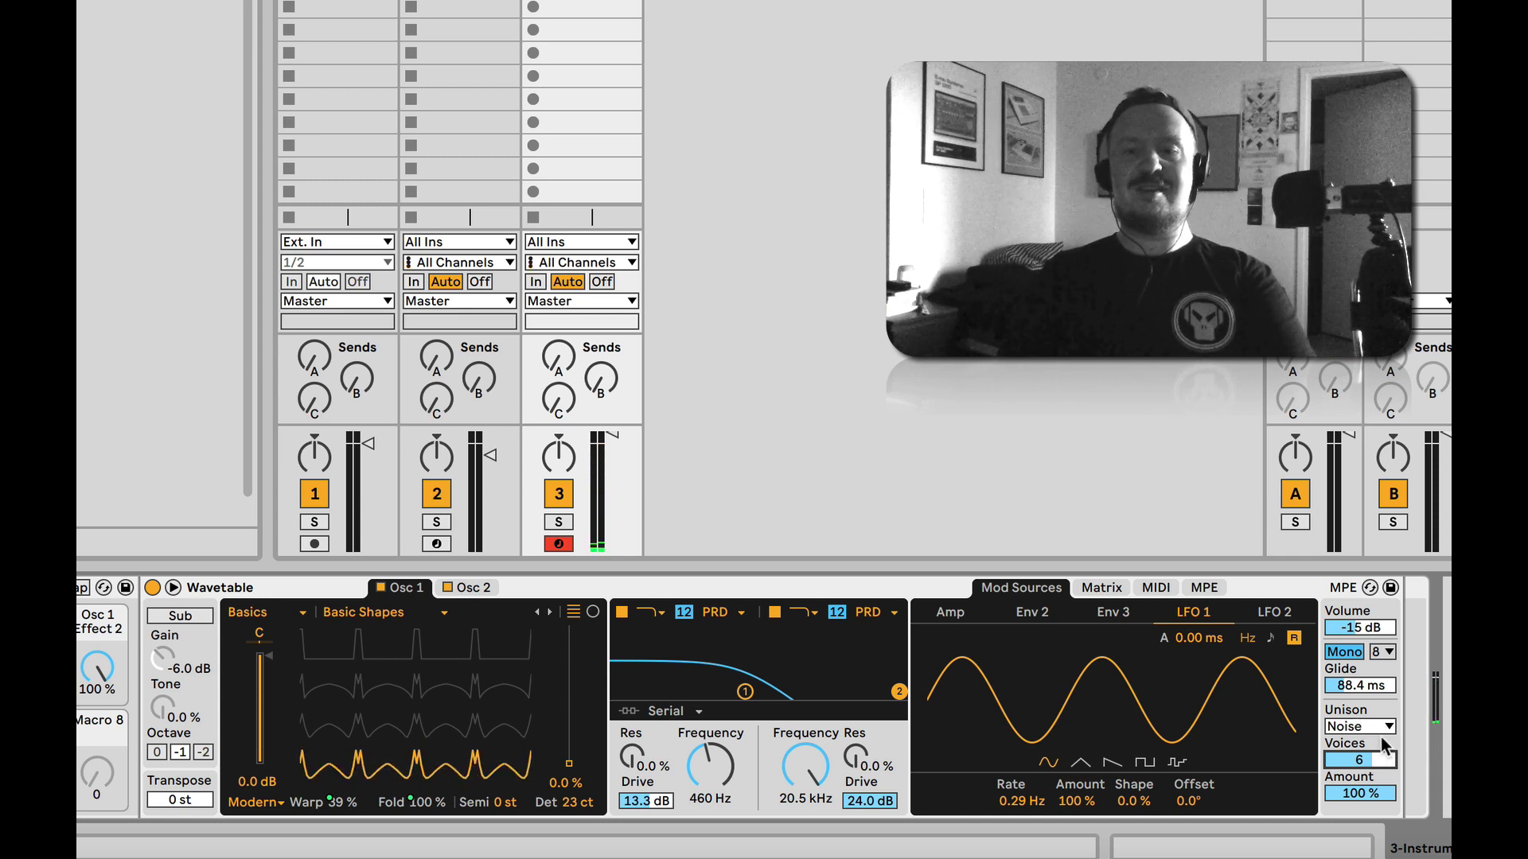
Switch the unison mode to Phase Sync and set the Osc 1 Effect 1 macro to 37%.
{"action": "left_click", "coordinate": [1361, 725]}
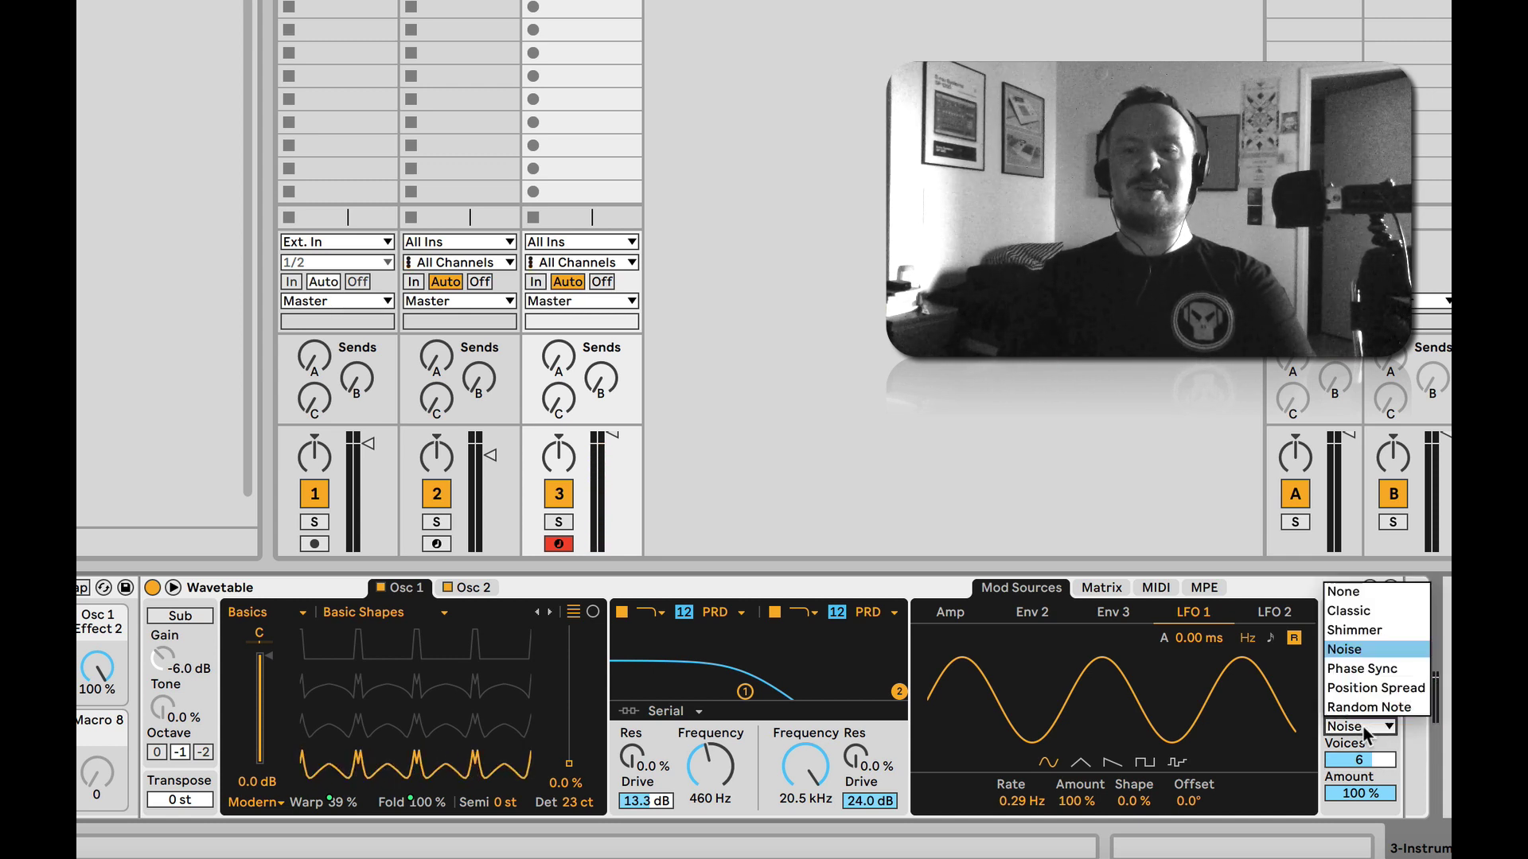
{"action": "left_click", "coordinate": [1376, 669]}
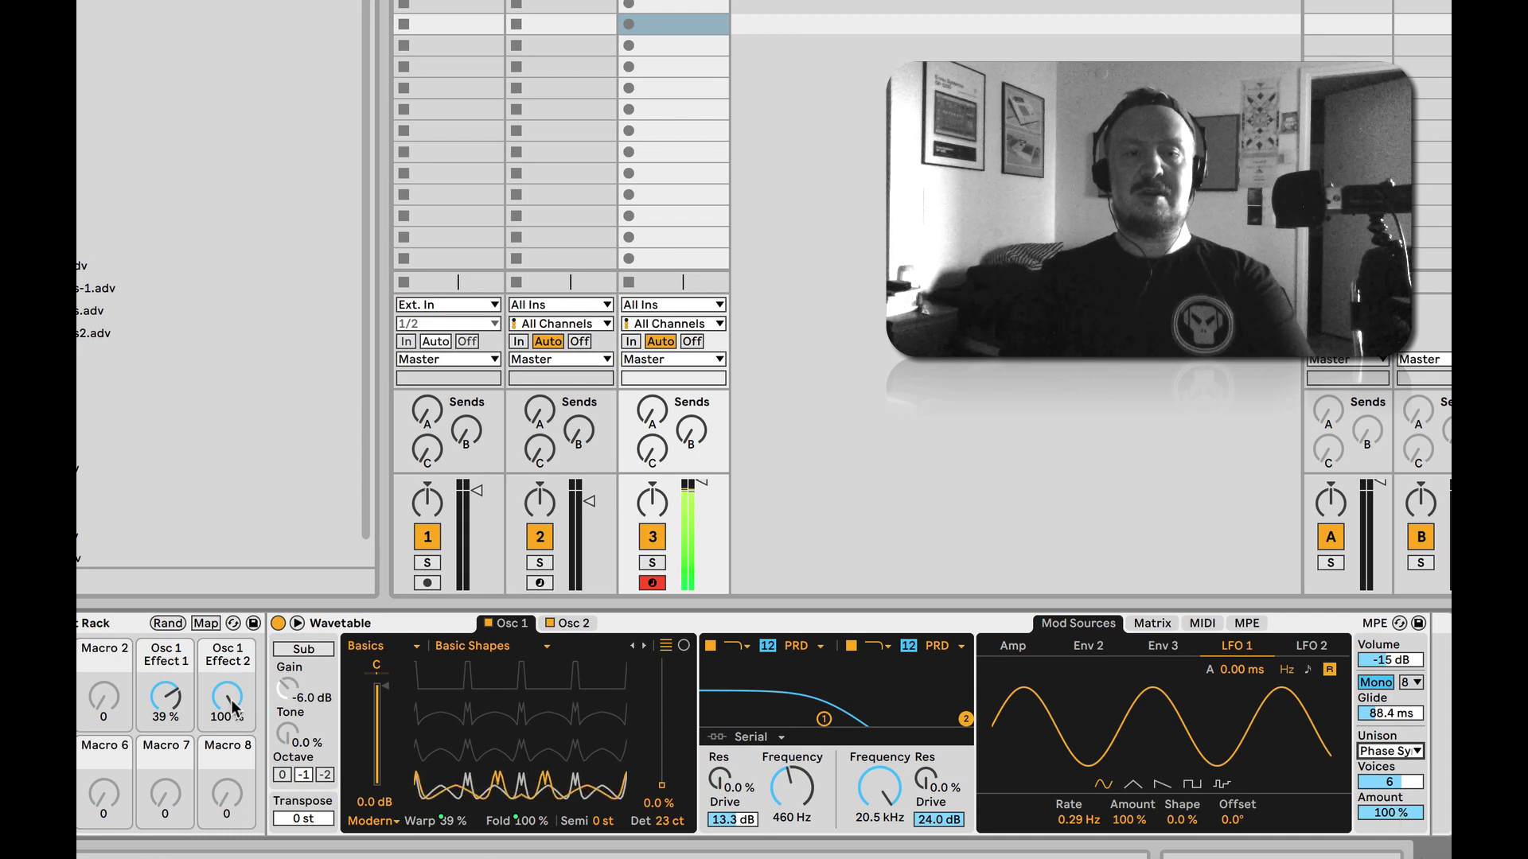
{"action": "left_click_drag", "start_coordinate": [231, 700], "coordinate": [179, 696]}
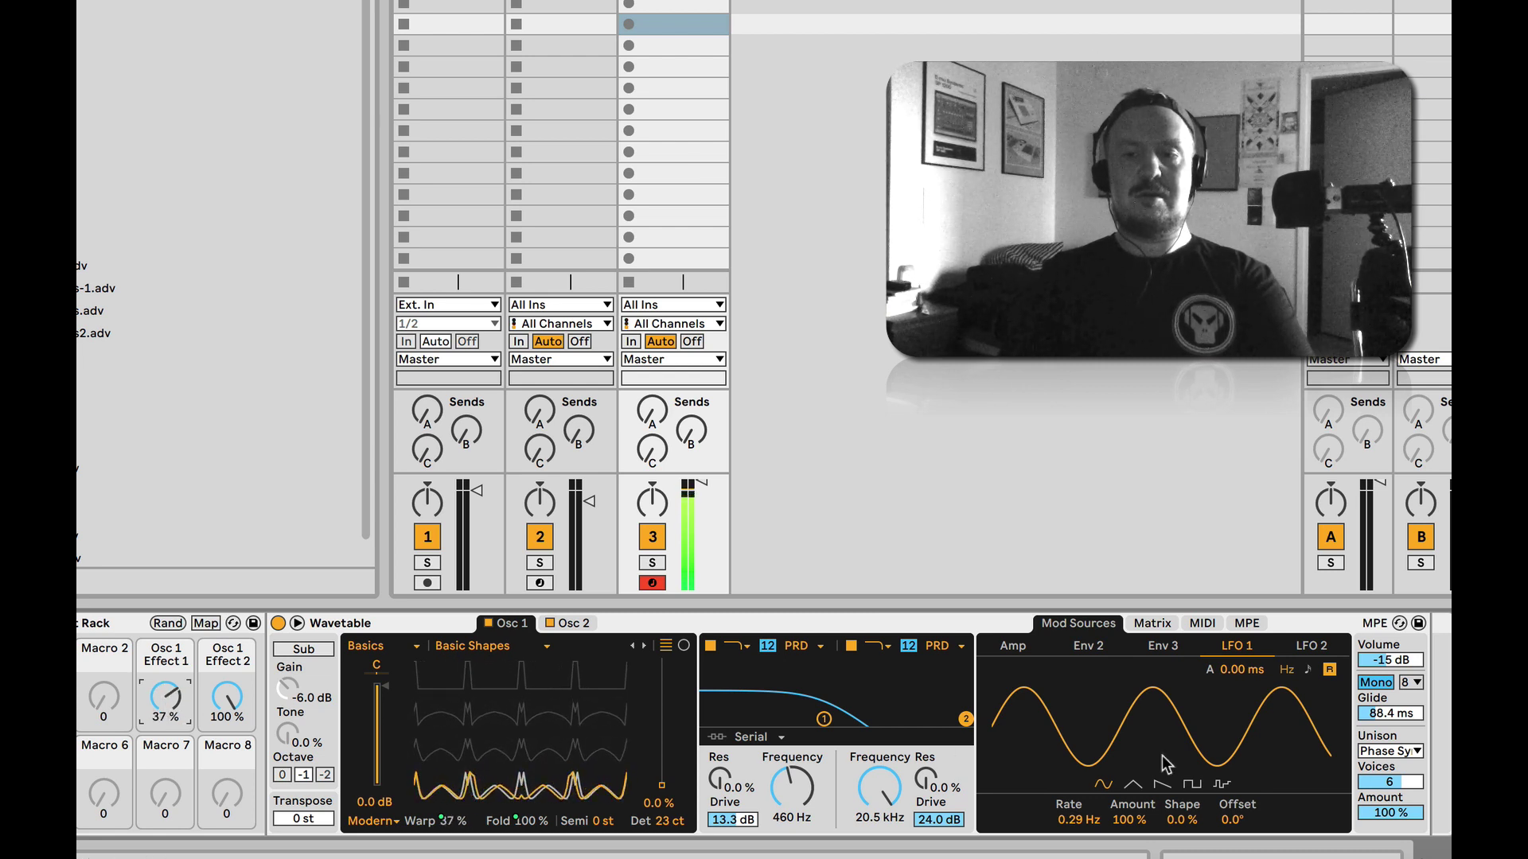
Return the unison mode to Classic, with the amount at 7.0% and 2 voices.
{"action": "left_click", "coordinate": [1402, 751]}
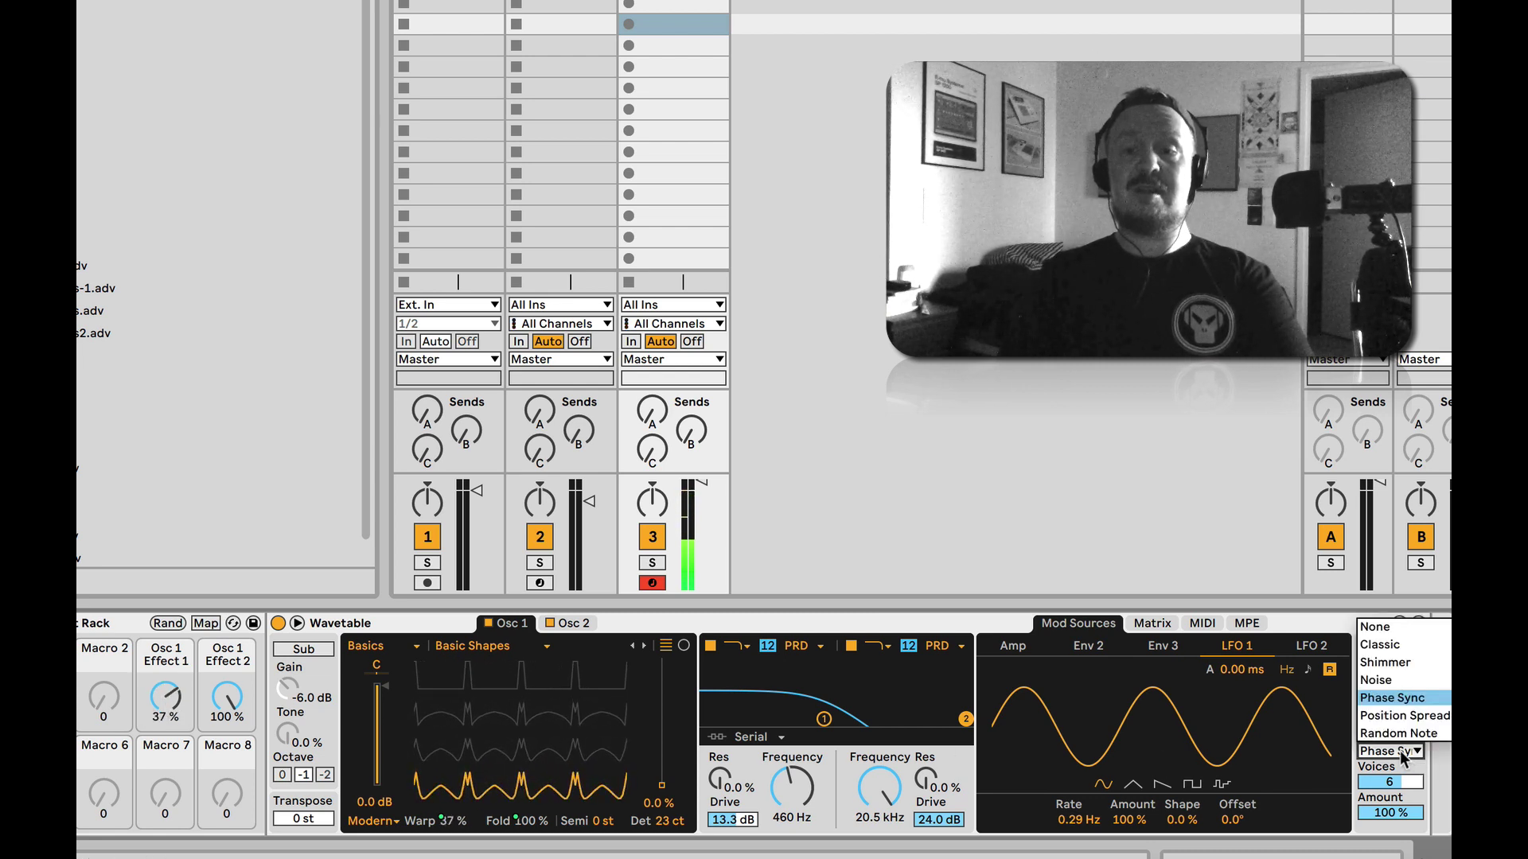
{"action": "left_click", "coordinate": [1384, 648]}
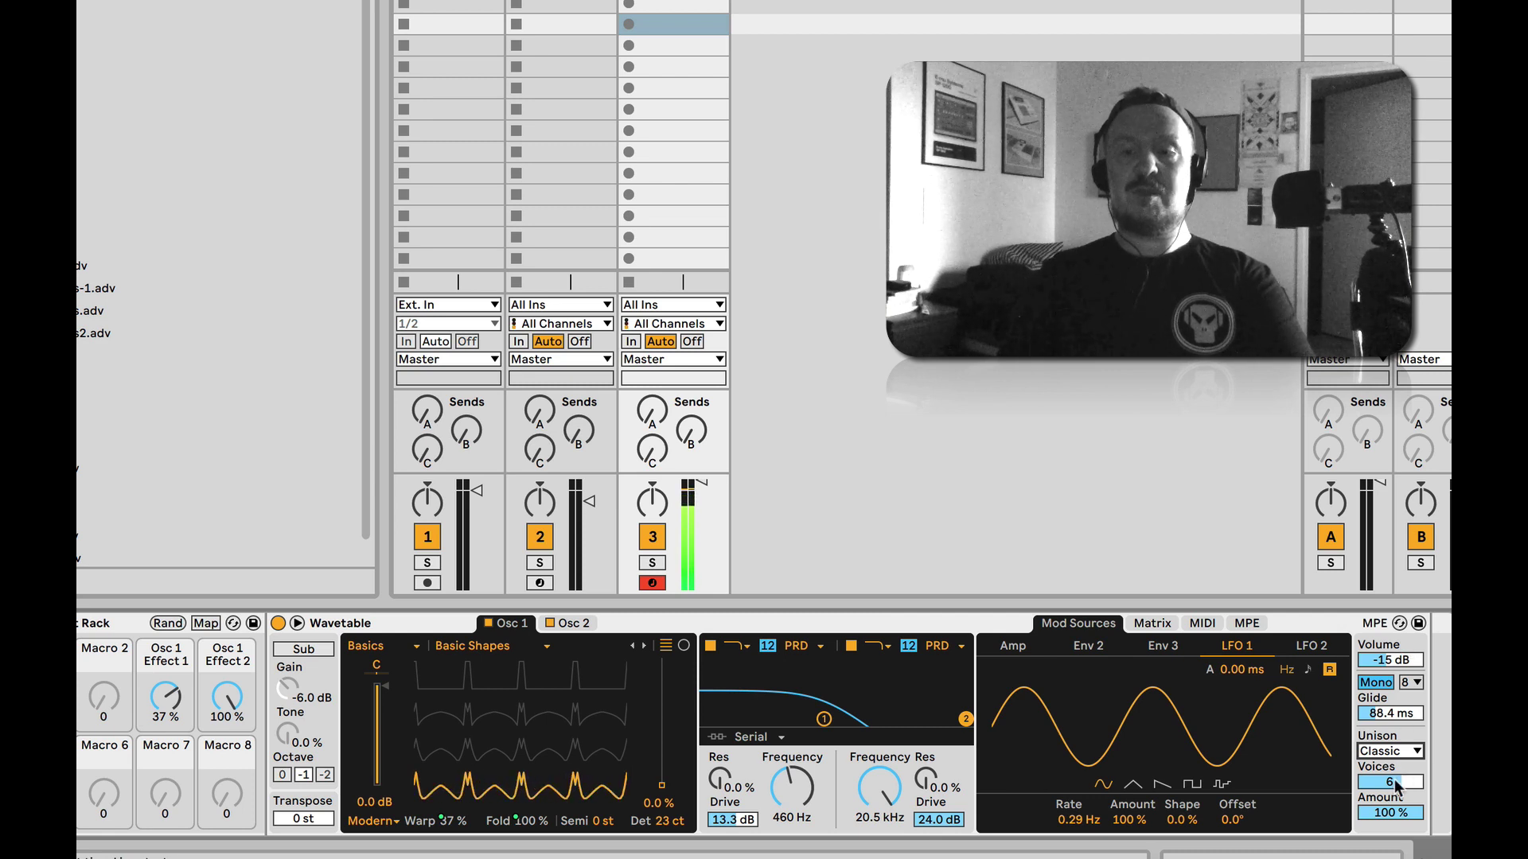
{"action": "left_click_drag", "start_coordinate": [1392, 818], "coordinate": [1393, 855]}
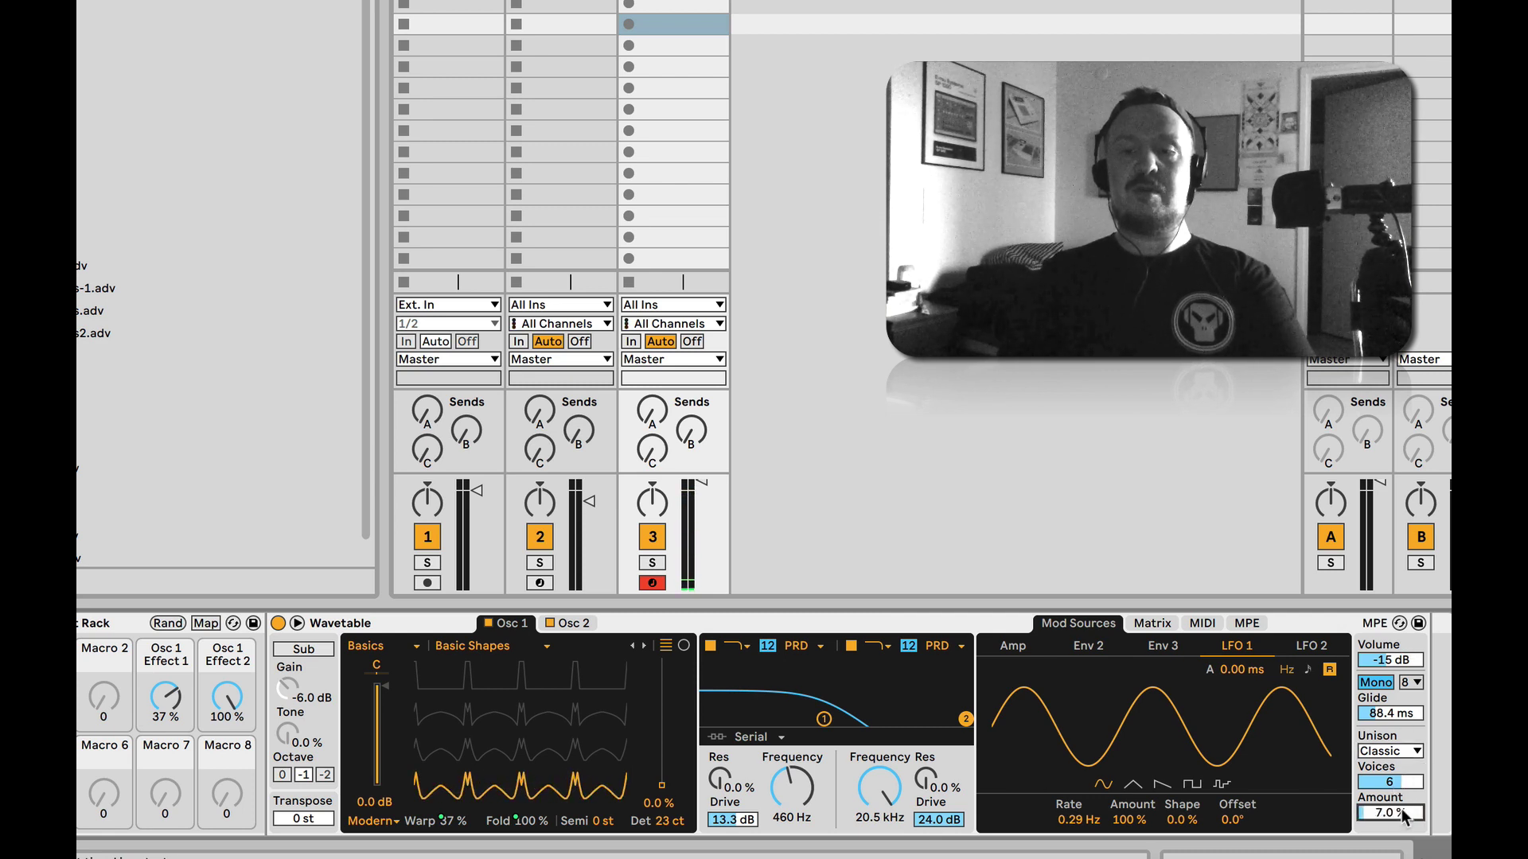
{"action": "left_click", "coordinate": [1390, 782]}
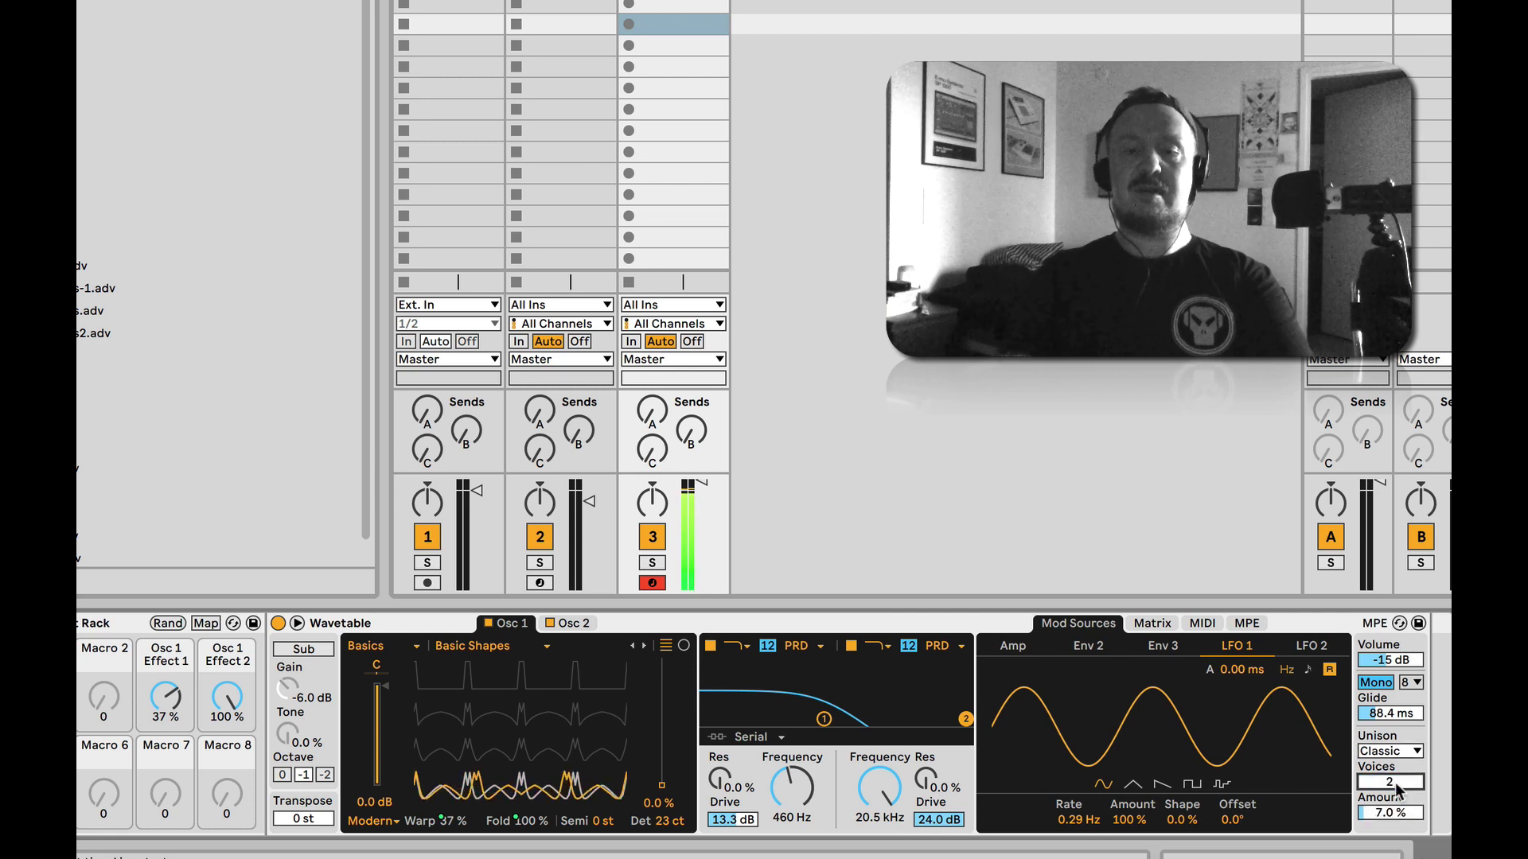